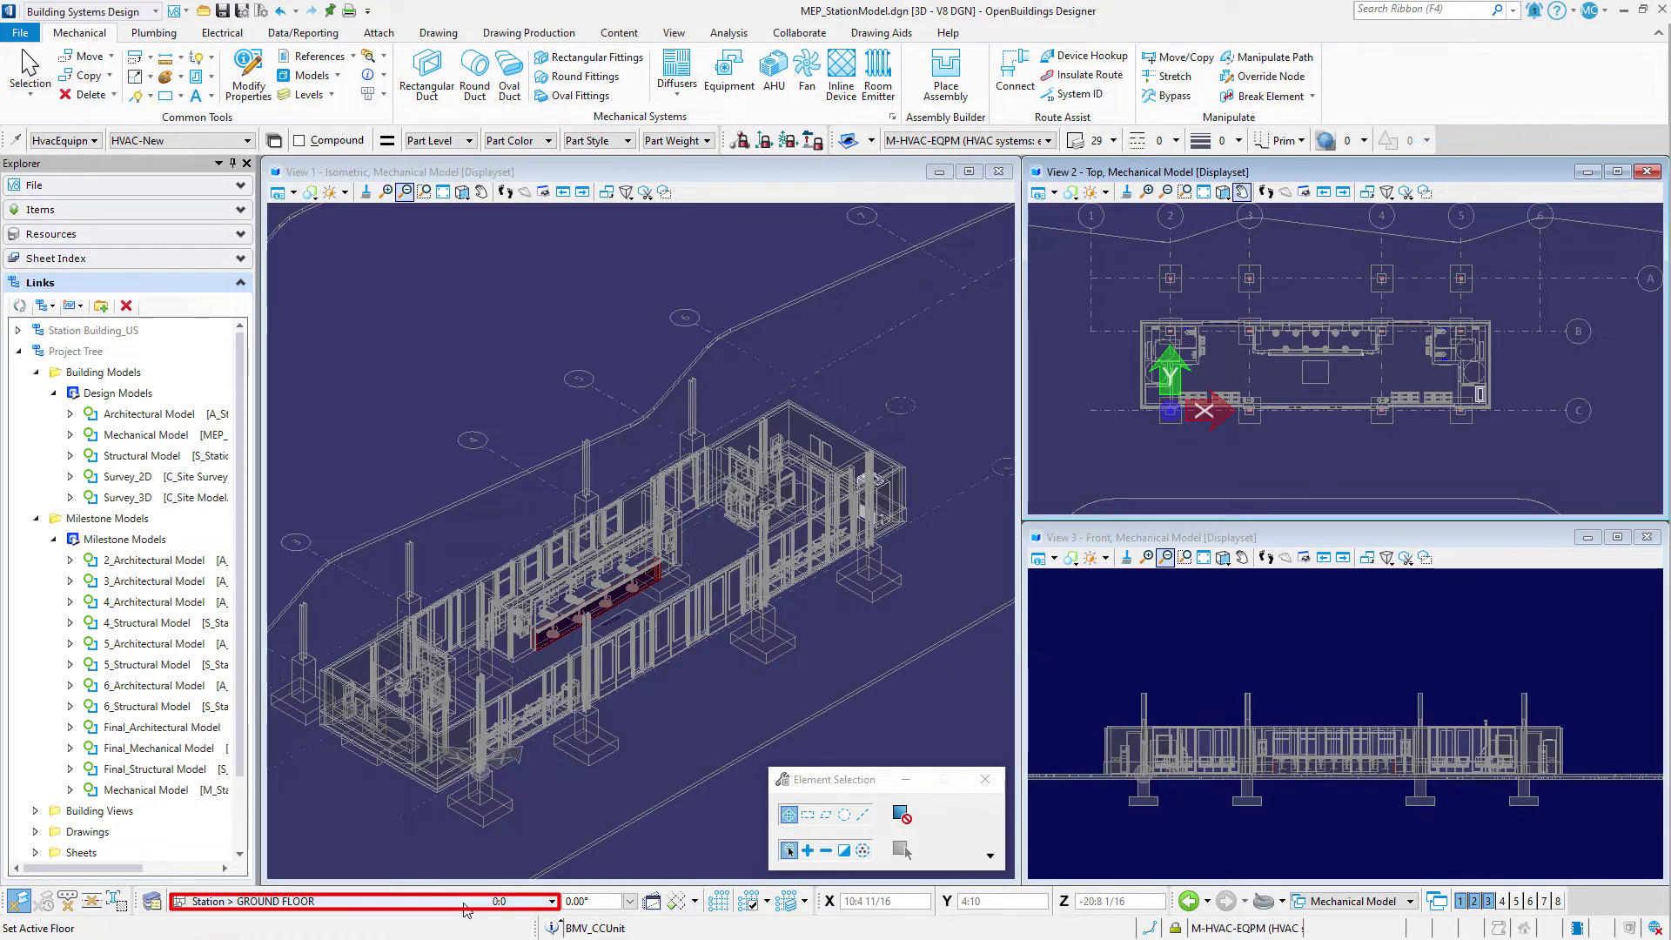
- Start placing a diffuser, filter the catalog by "ceili", and choose Diffuser | Round-Ceiling | Round Diffuser Top
{"action": "left_click", "coordinate": [678, 78]}
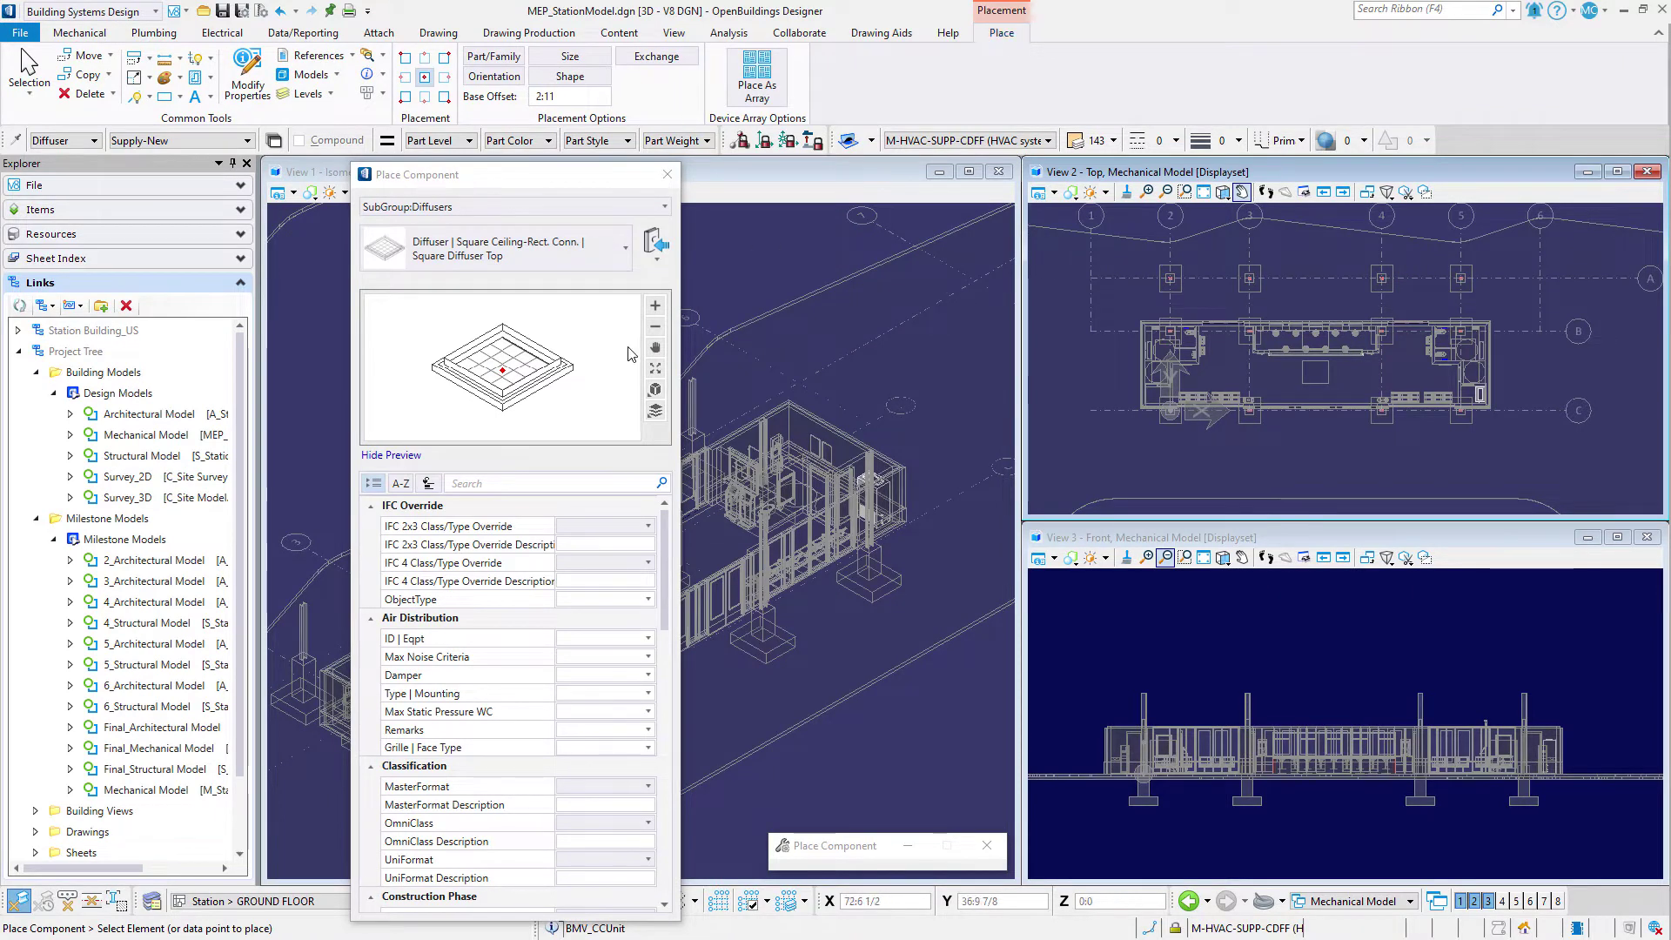
{"action": "left_click", "coordinate": [619, 265]}
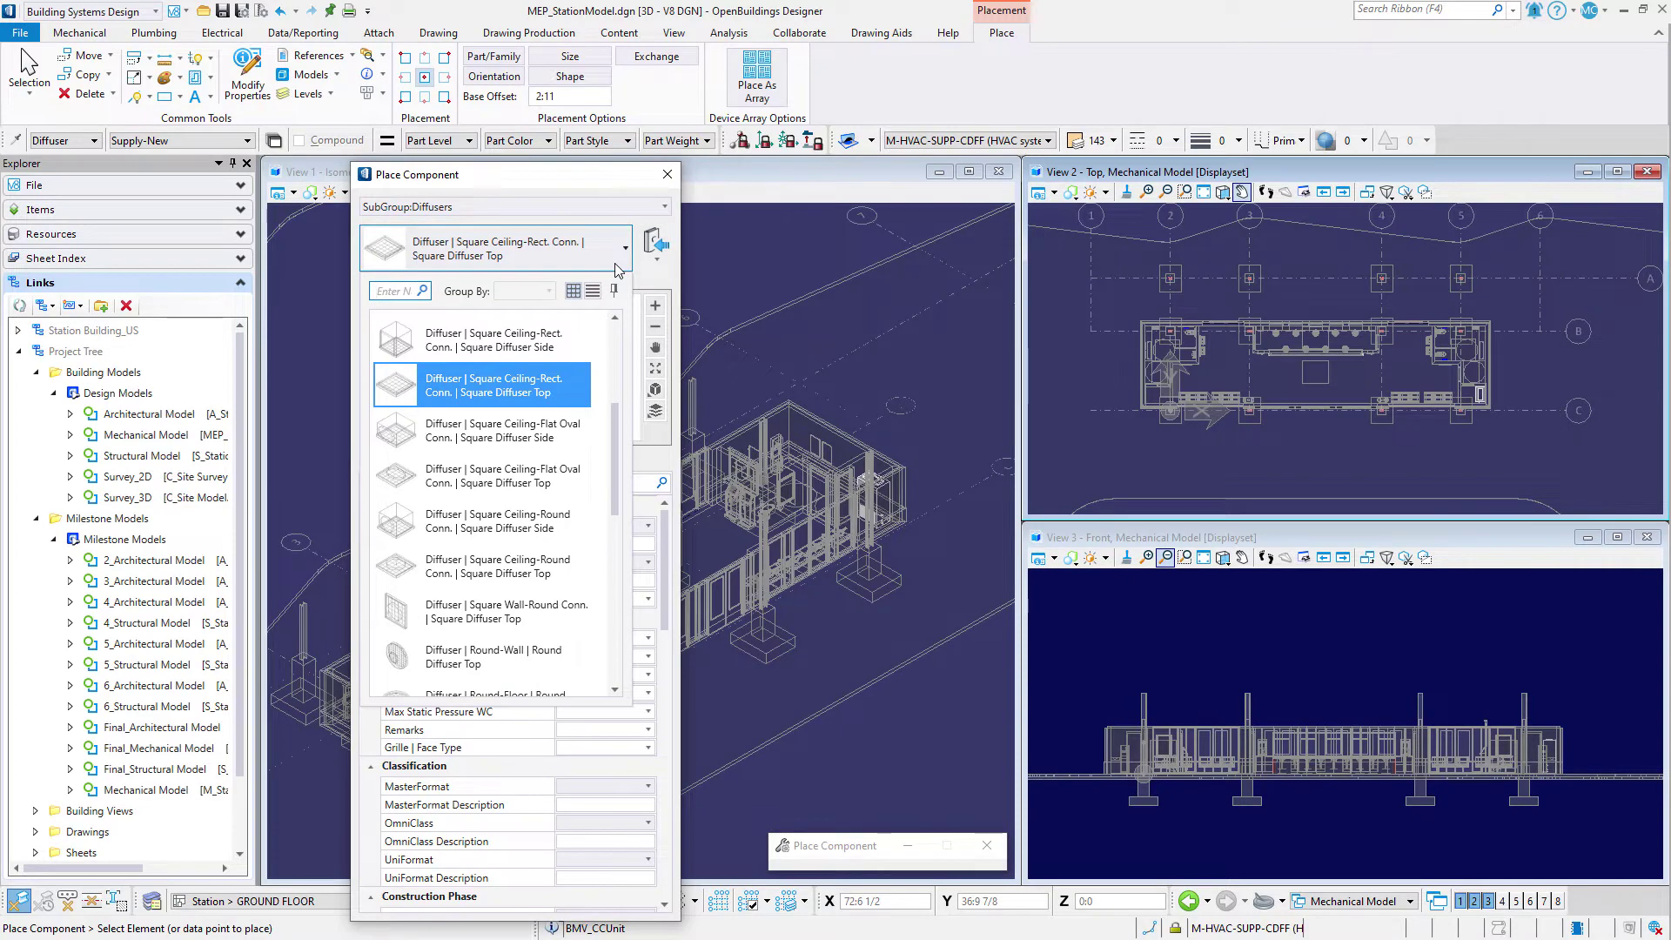
{"action": "left_click", "coordinate": [405, 296]}
{"action": "type", "text": "ceili"}
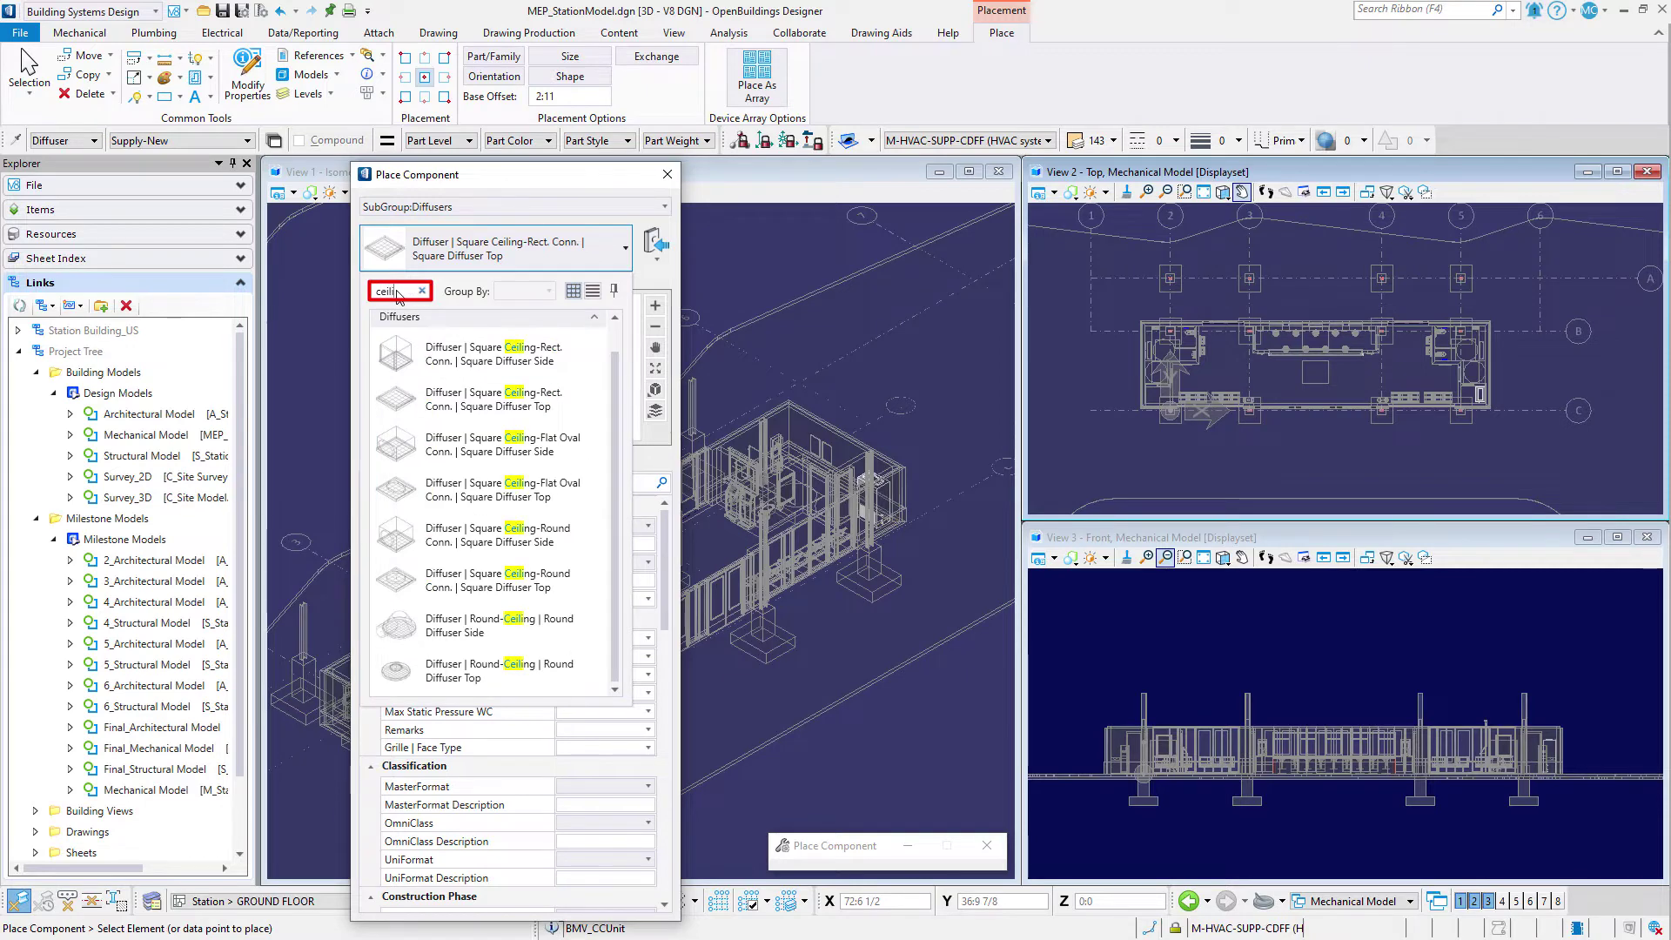
{"action": "left_click", "coordinate": [453, 664]}
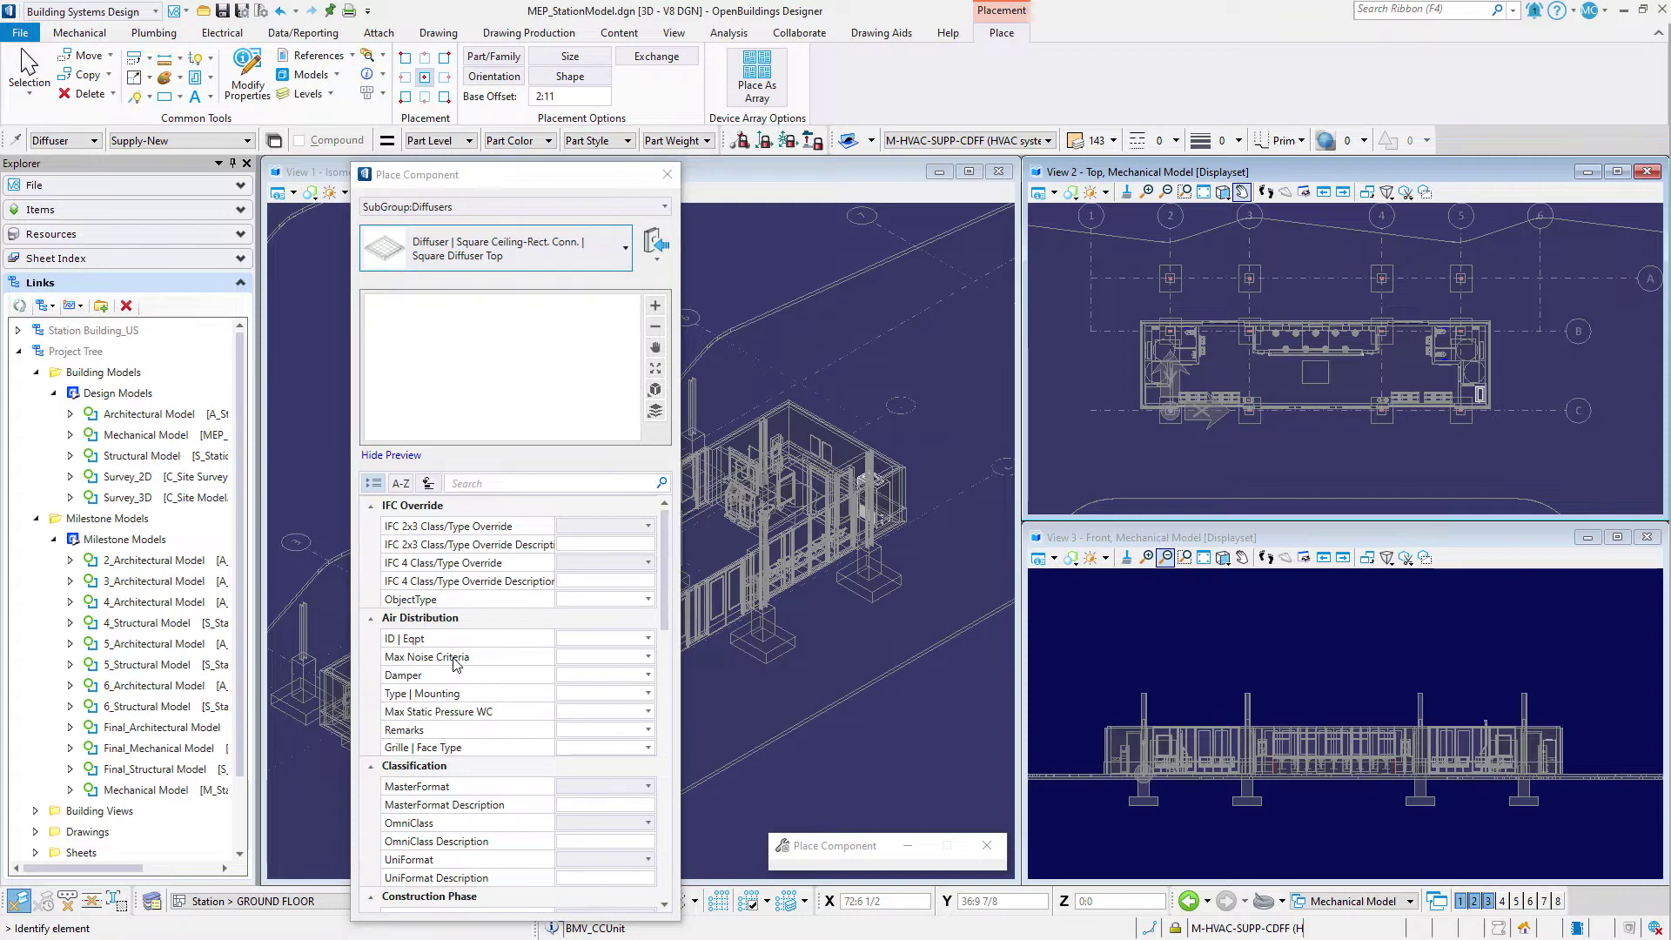
- Collapse the unneeded property groups and set the round connection's Diameter 1 (D1 Ø) to 8
{"action": "left_click", "coordinate": [373, 509]}
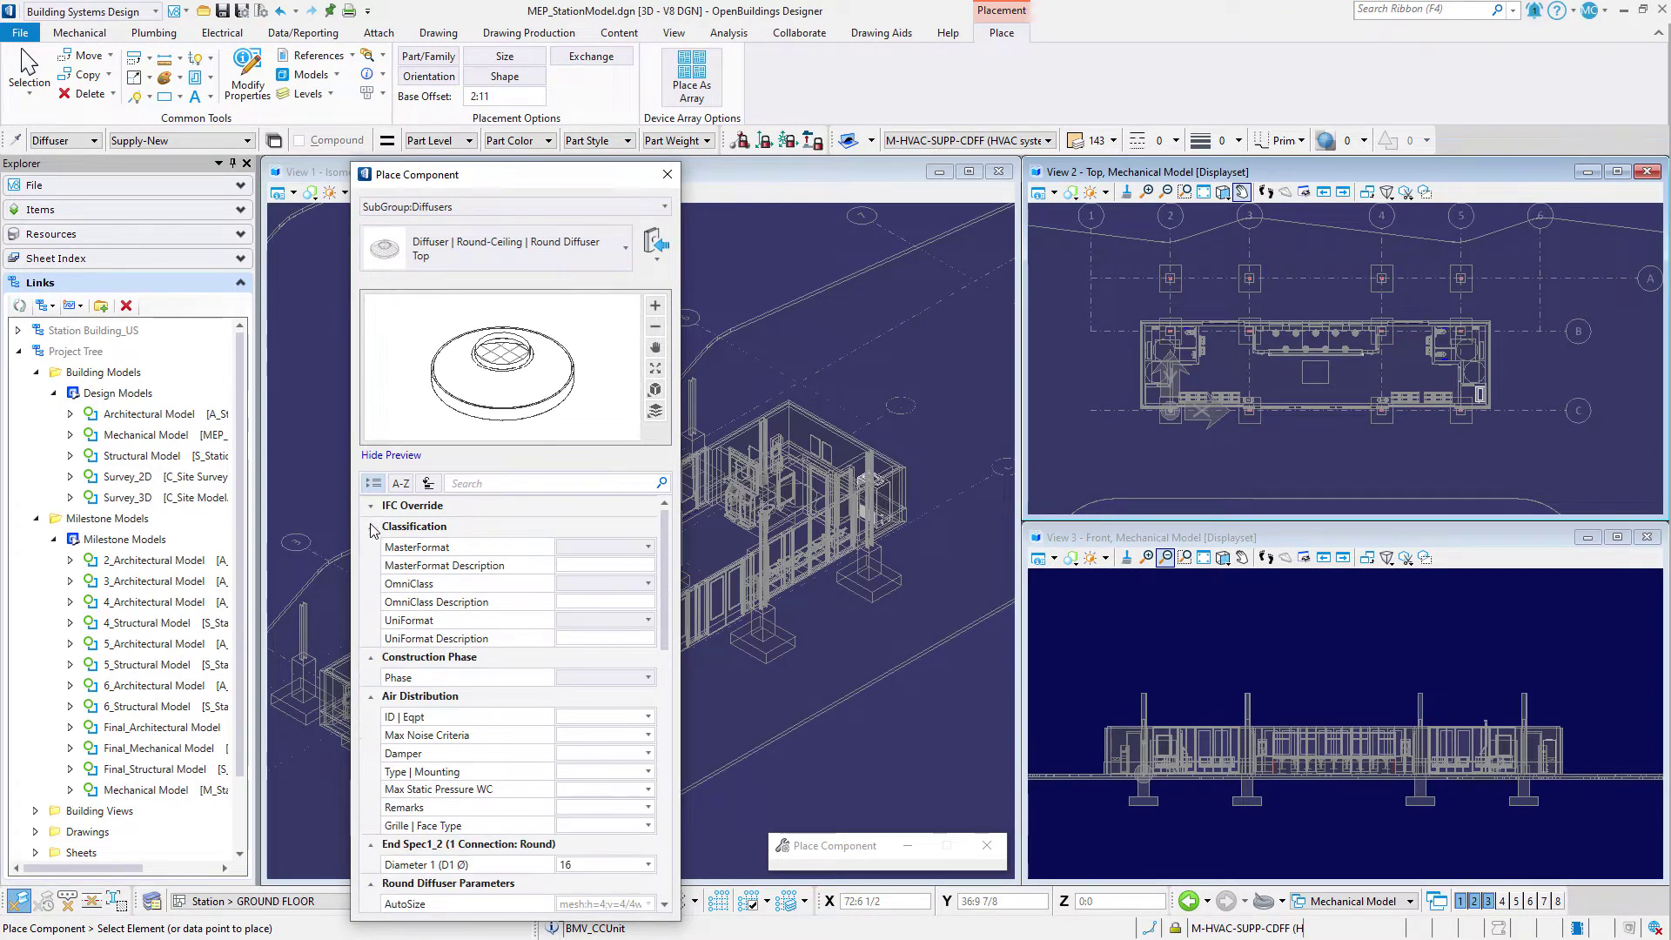
{"action": "left_click", "coordinate": [374, 527]}
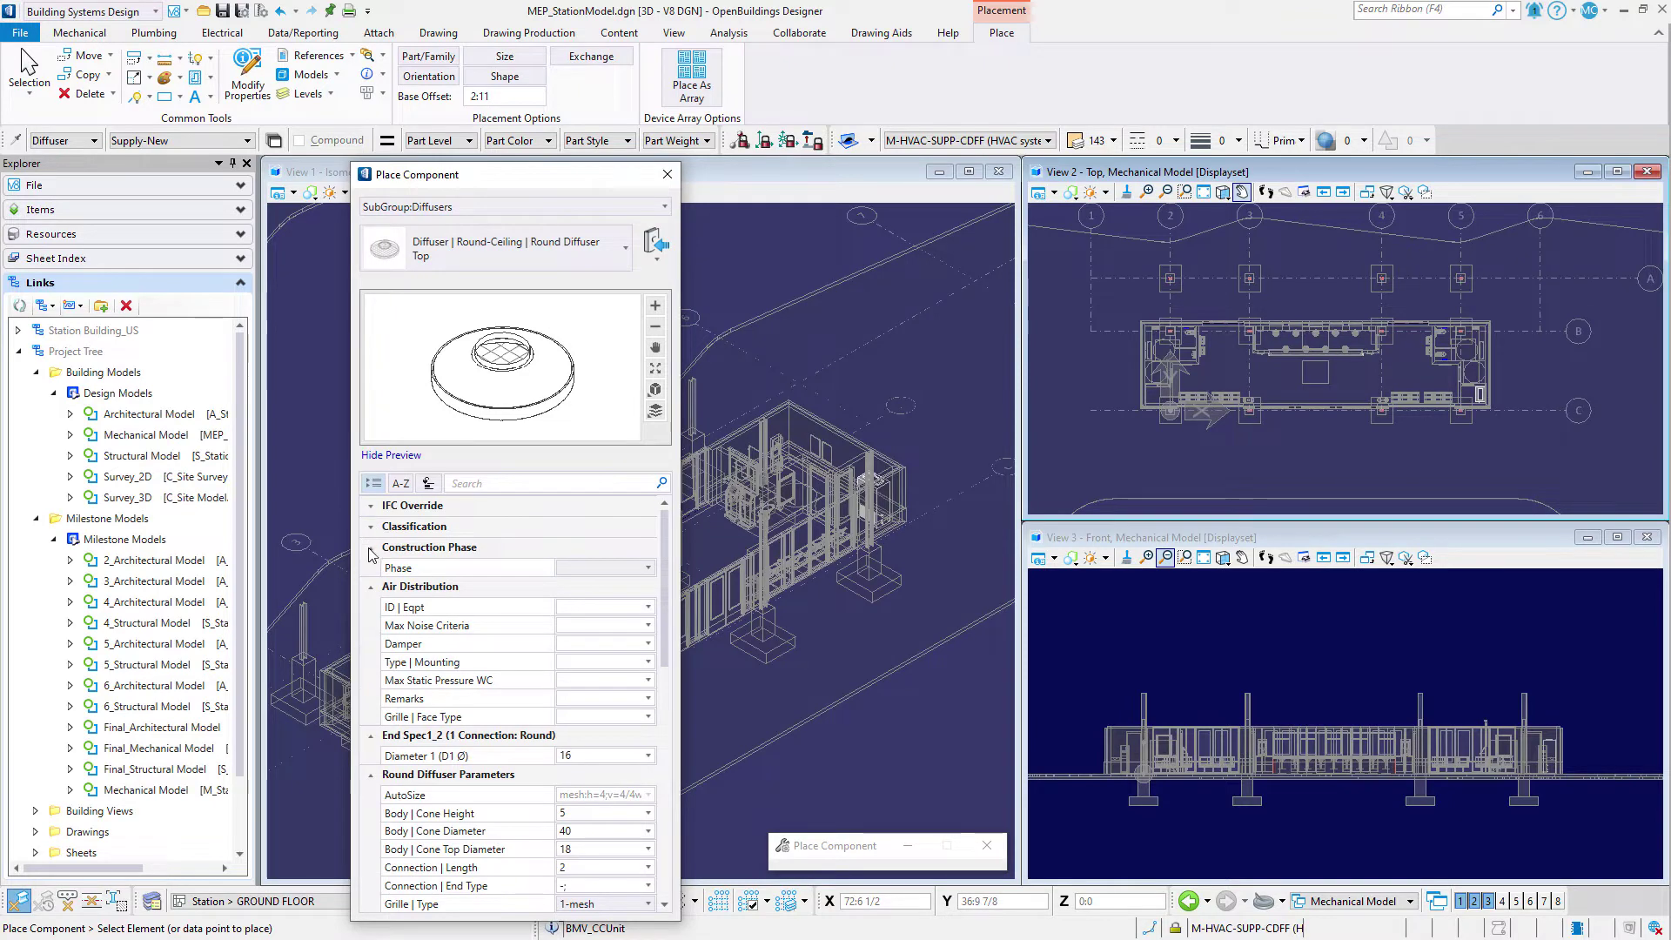
{"action": "left_click", "coordinate": [373, 588]}
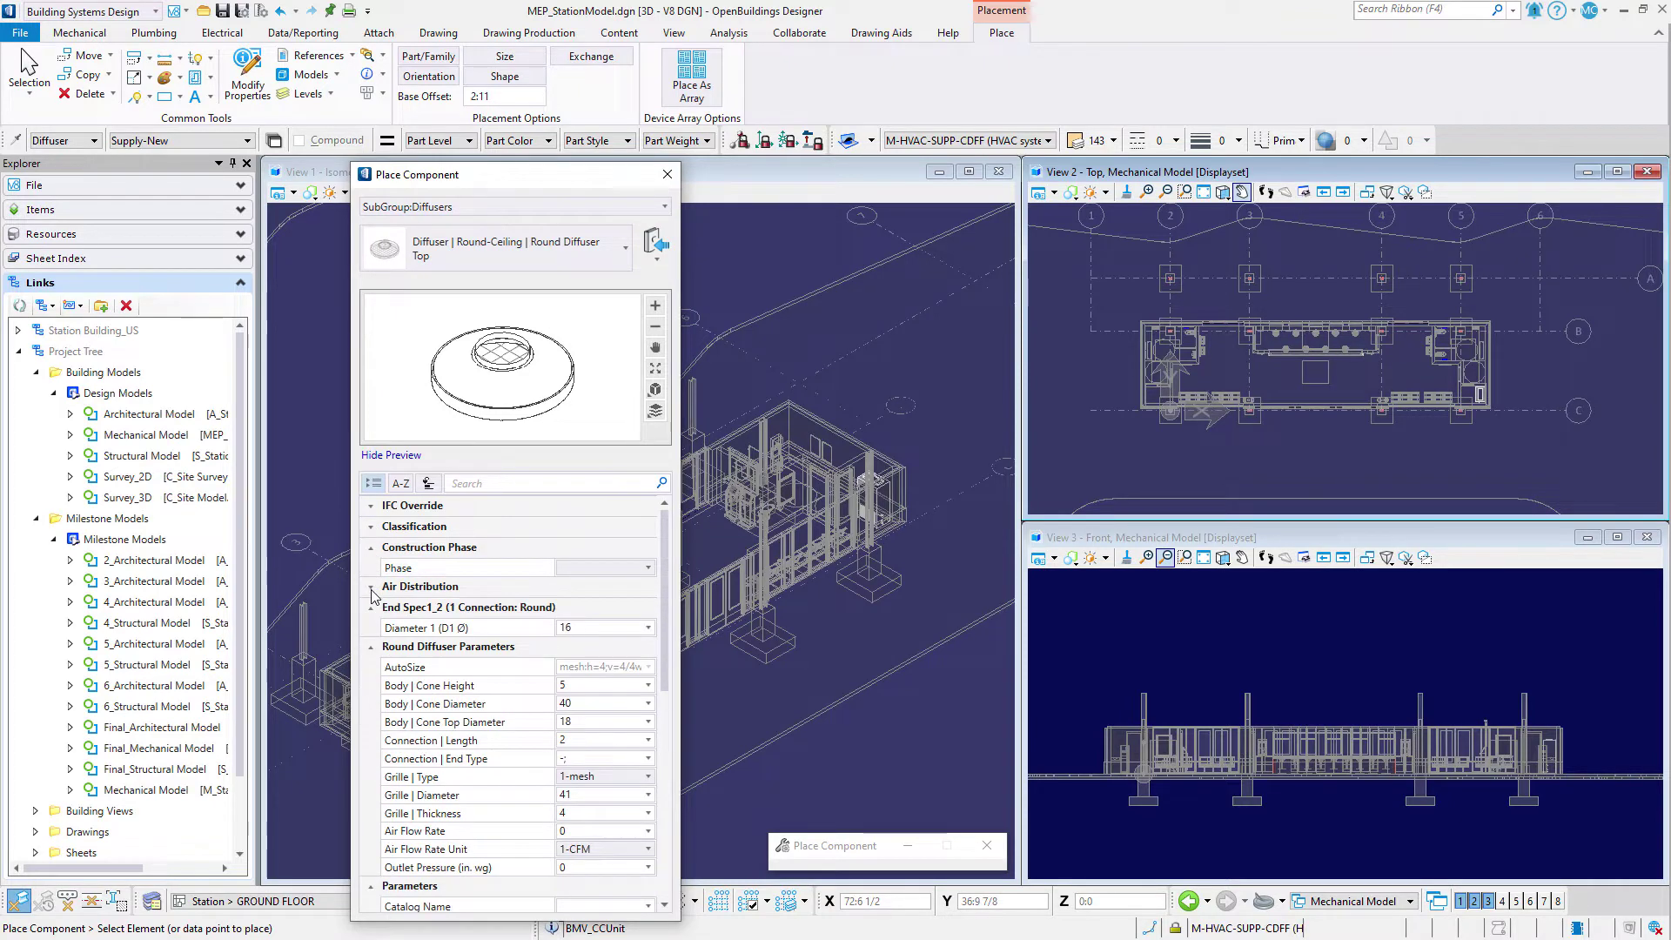
{"action": "left_click", "coordinate": [449, 627]}
{"action": "left_click", "coordinate": [584, 628]}
{"action": "double_click", "coordinate": [587, 628]}
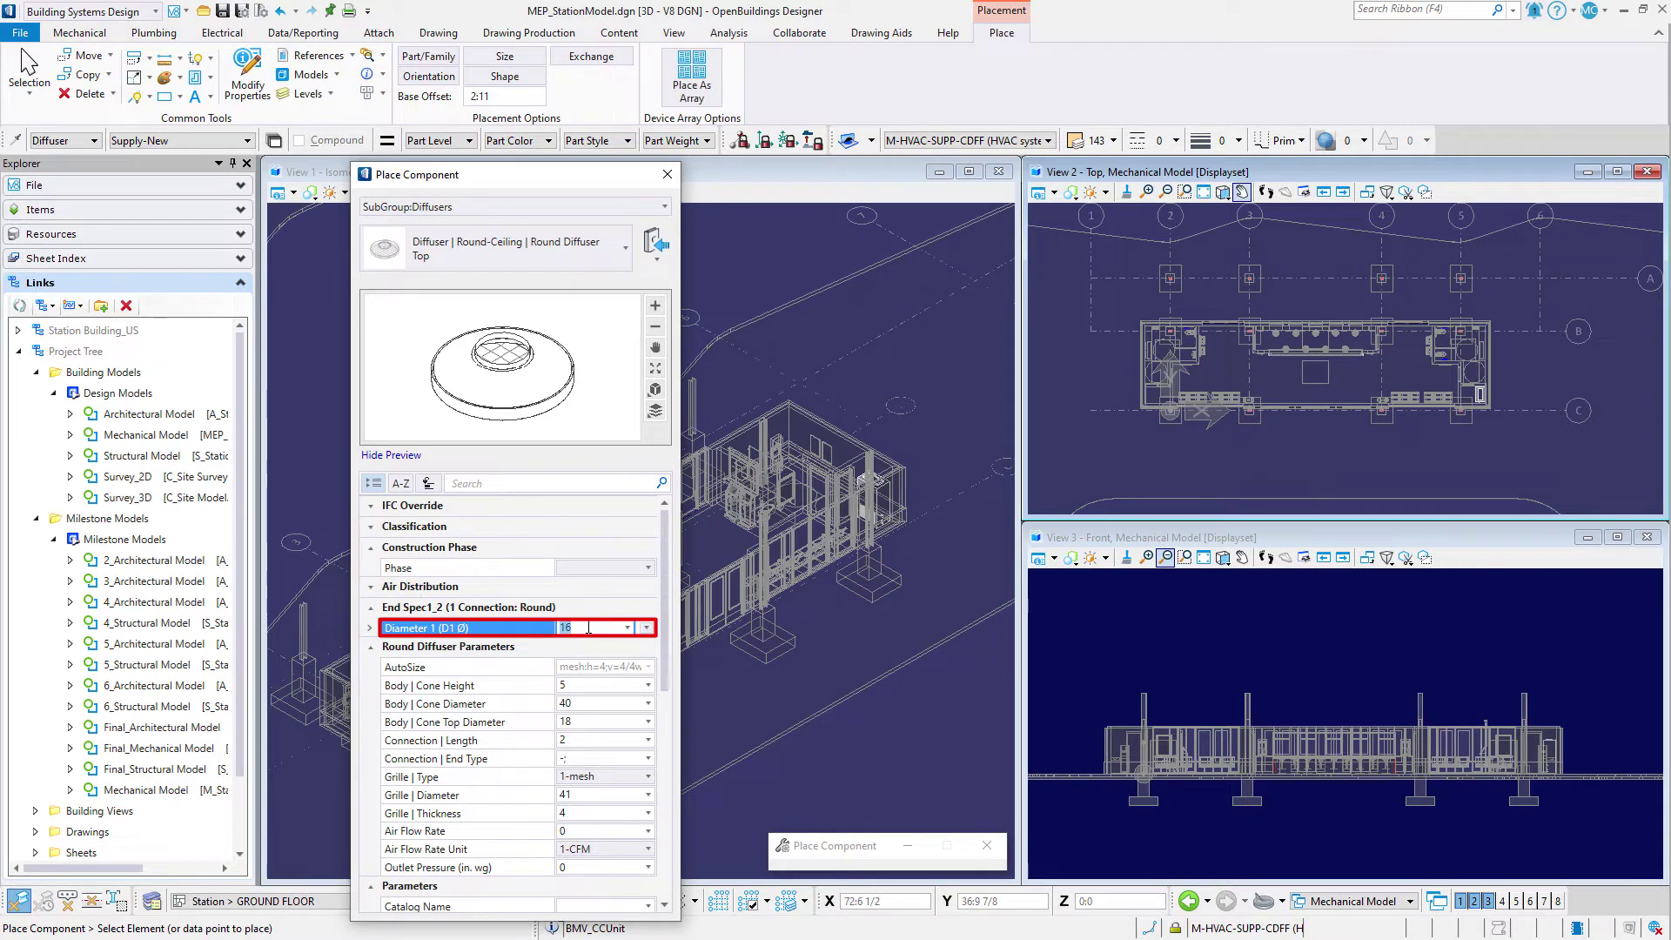
{"action": "key", "text": "Return"}
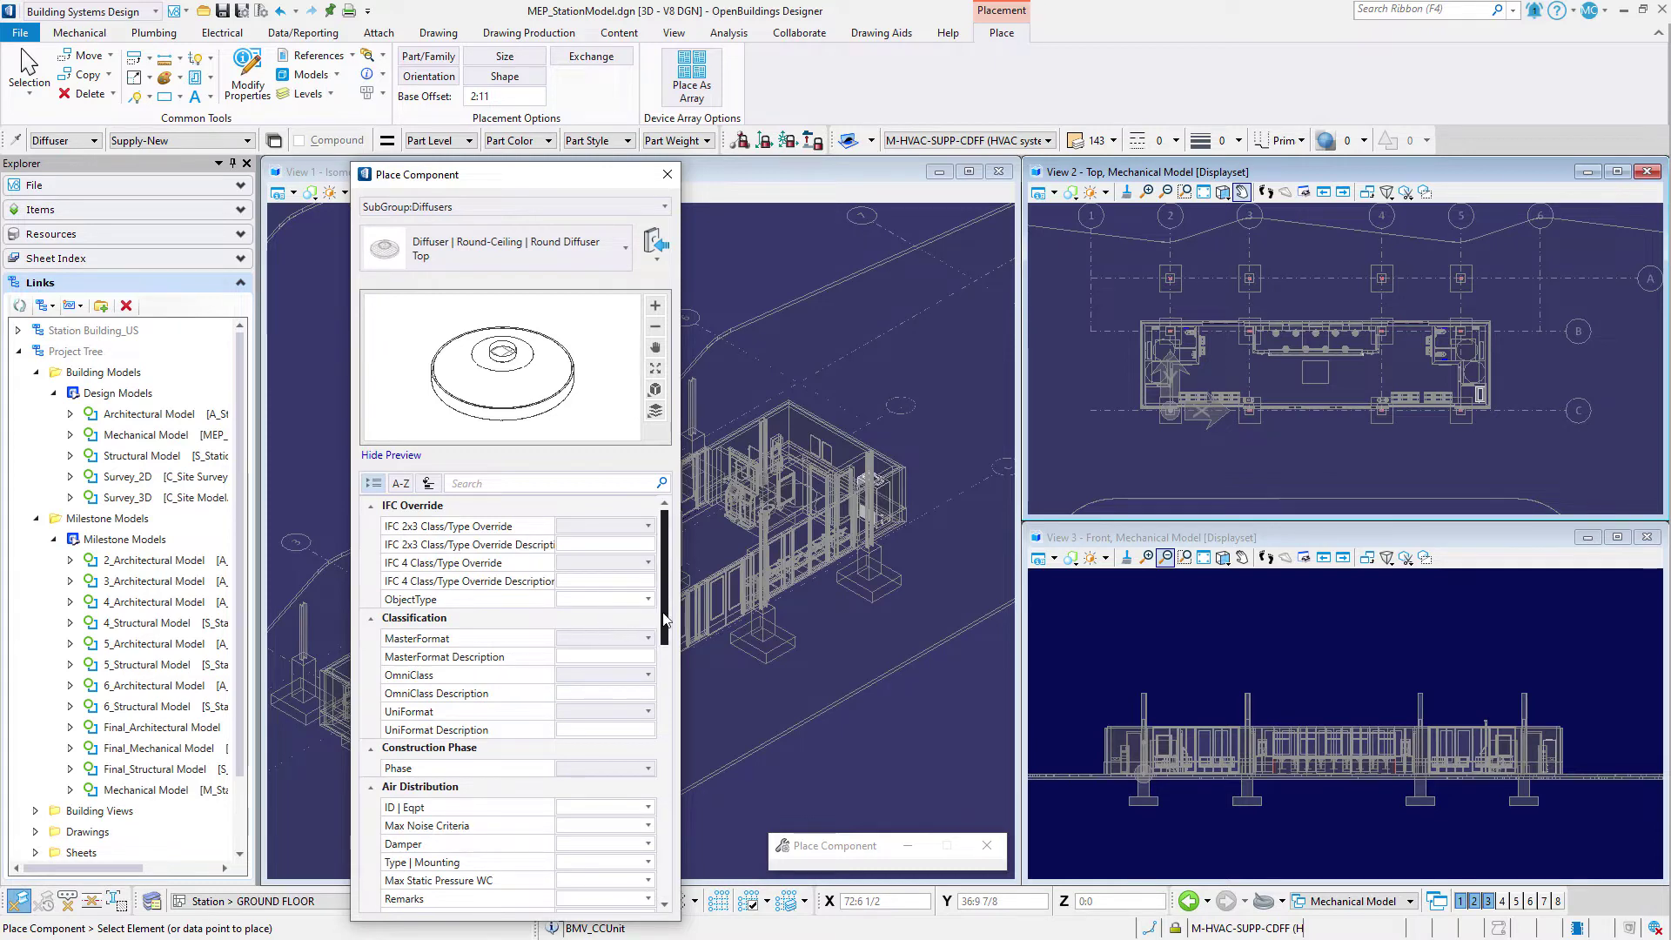
- Set the diffuser body's Cone Height to 4, Cone Diameter to 16 and Cone Top Diameter to 8
{"action": "left_click_drag", "start_coordinate": [663, 627], "coordinate": [655, 743]}
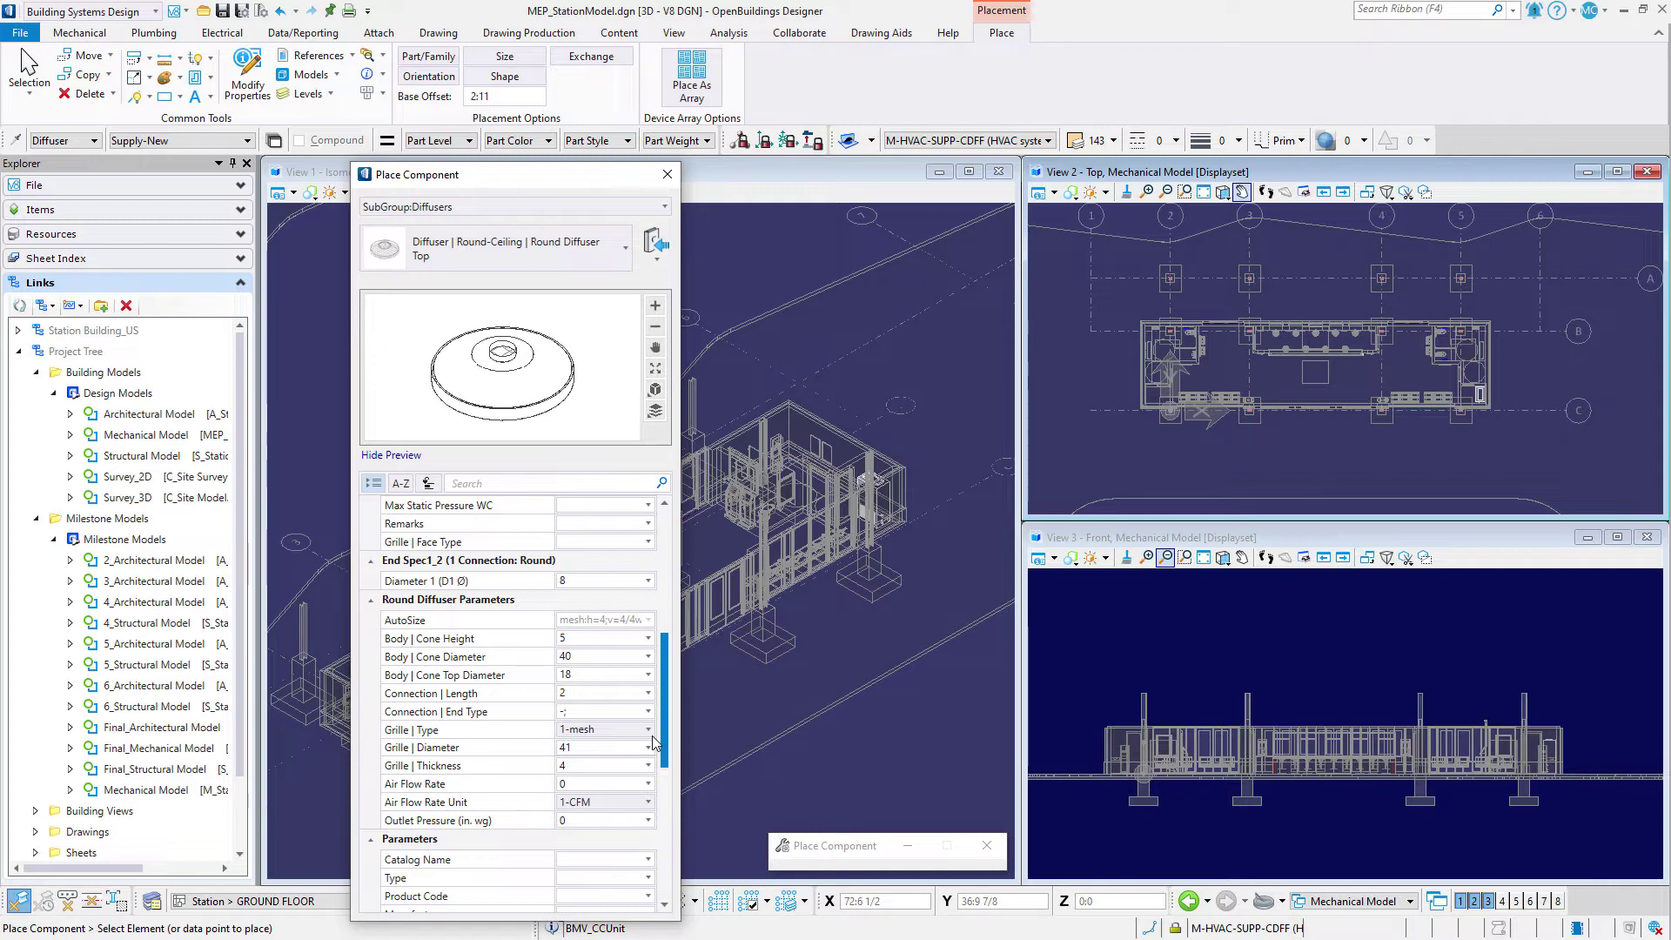
{"action": "left_click", "coordinate": [573, 640]}
{"action": "type", "text": "4"}
{"action": "key", "text": "Return"}
{"action": "left_click", "coordinate": [578, 657]}
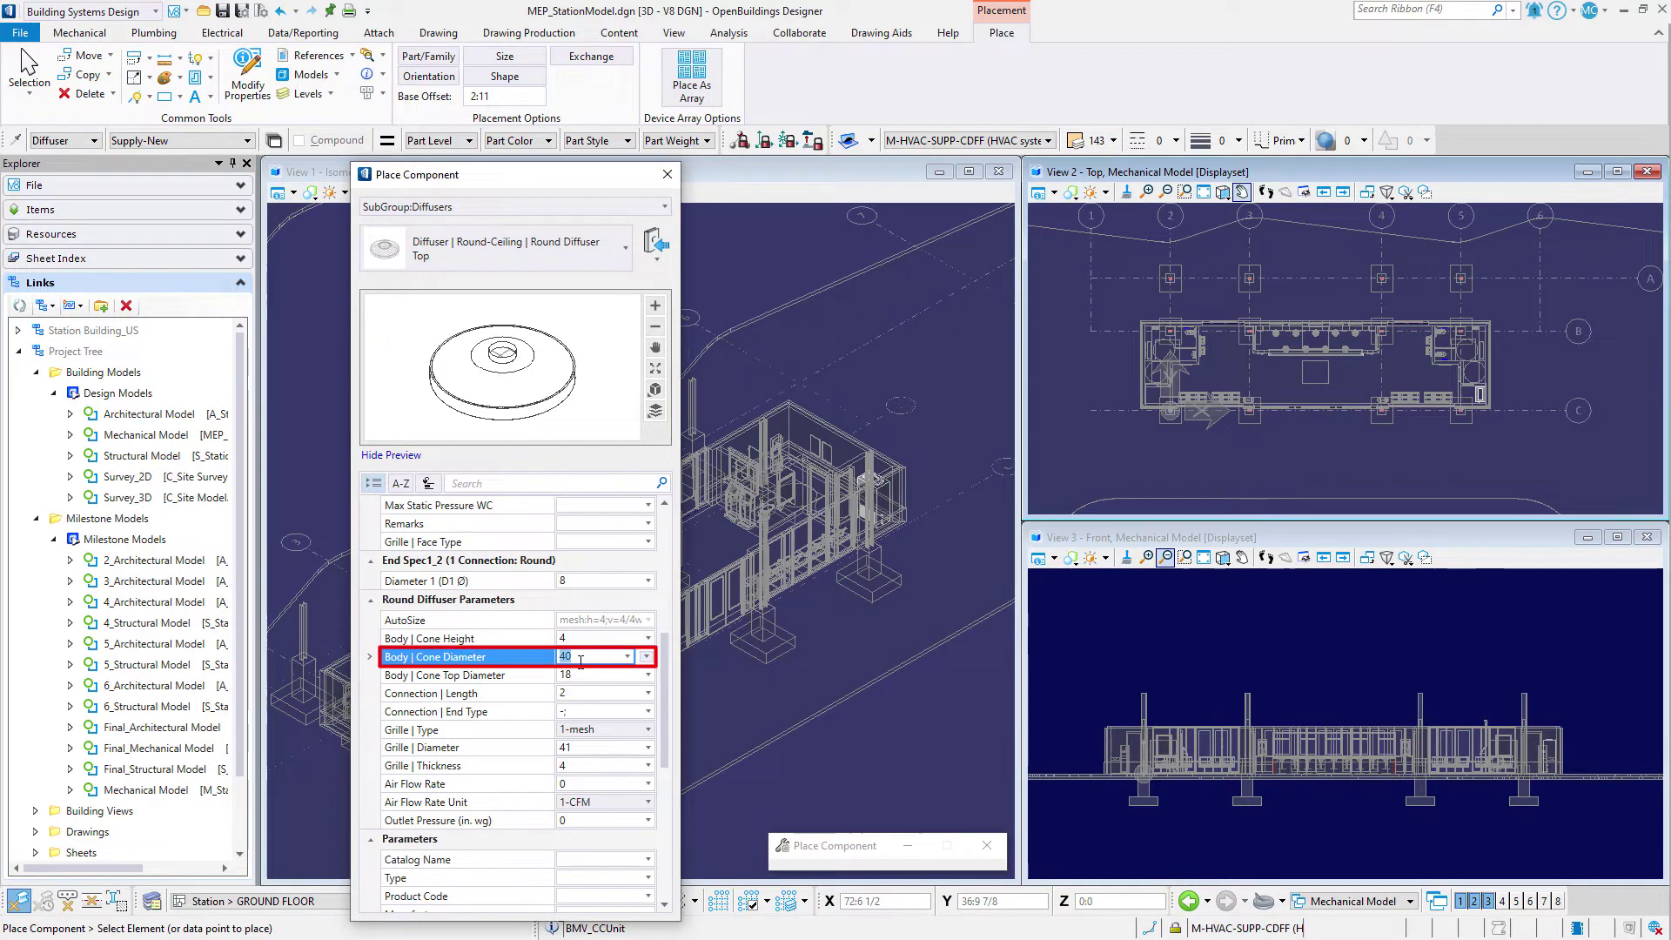
{"action": "type", "text": "16"}
{"action": "left_click", "coordinate": [578, 672]}
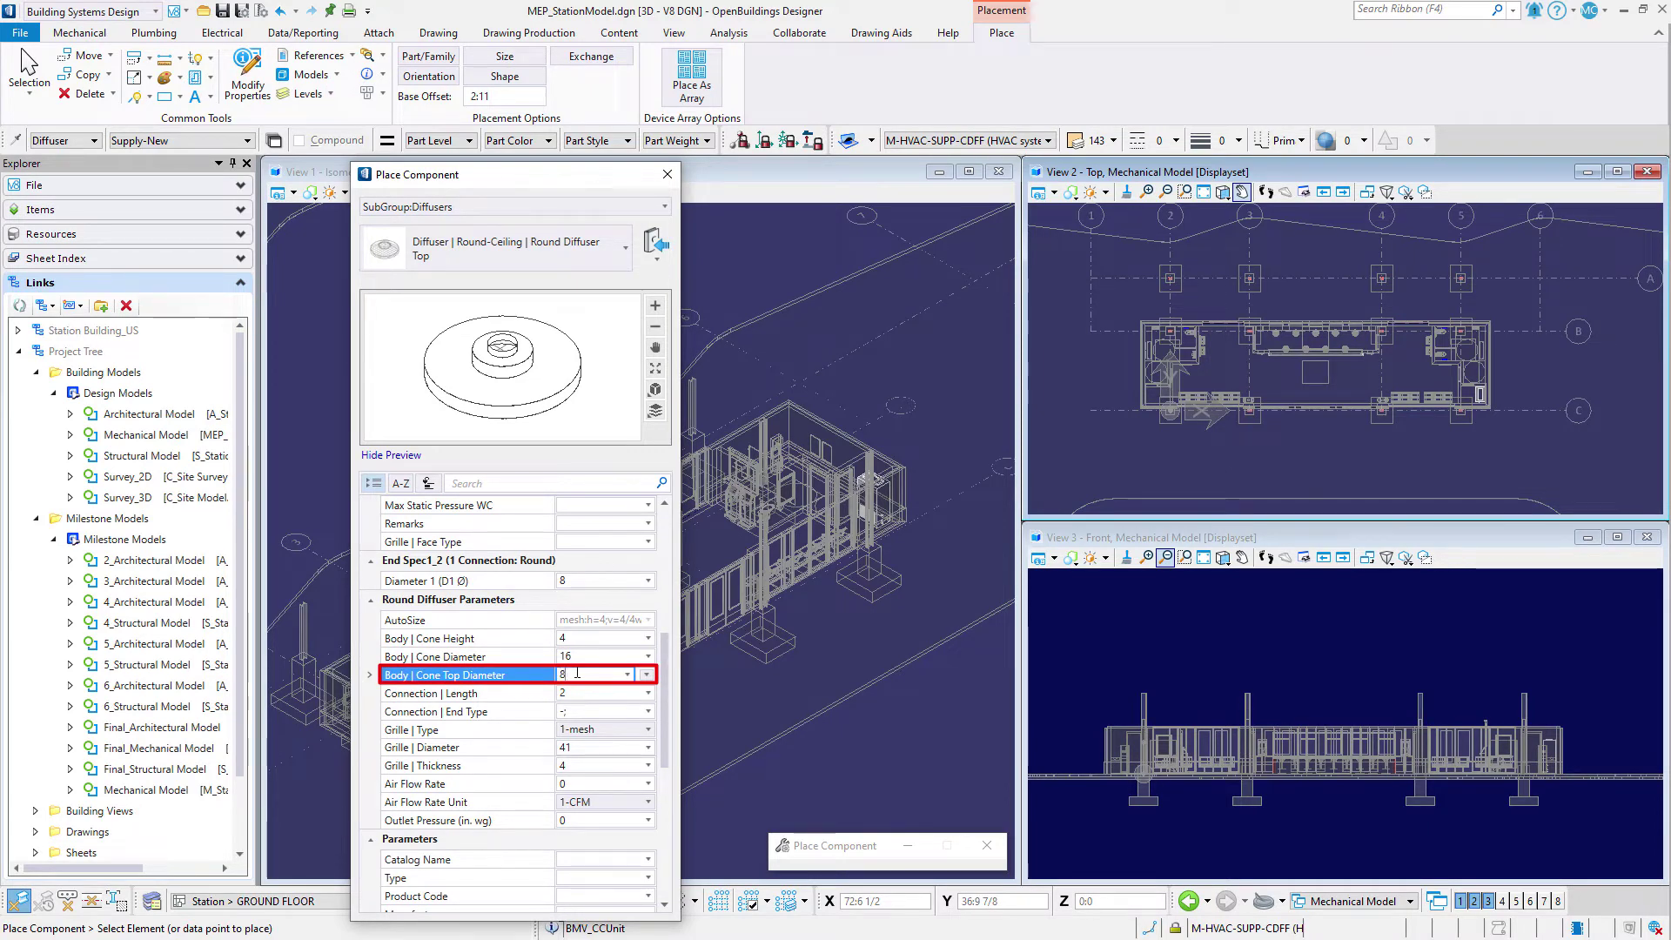
{"action": "left_click", "coordinate": [576, 692]}
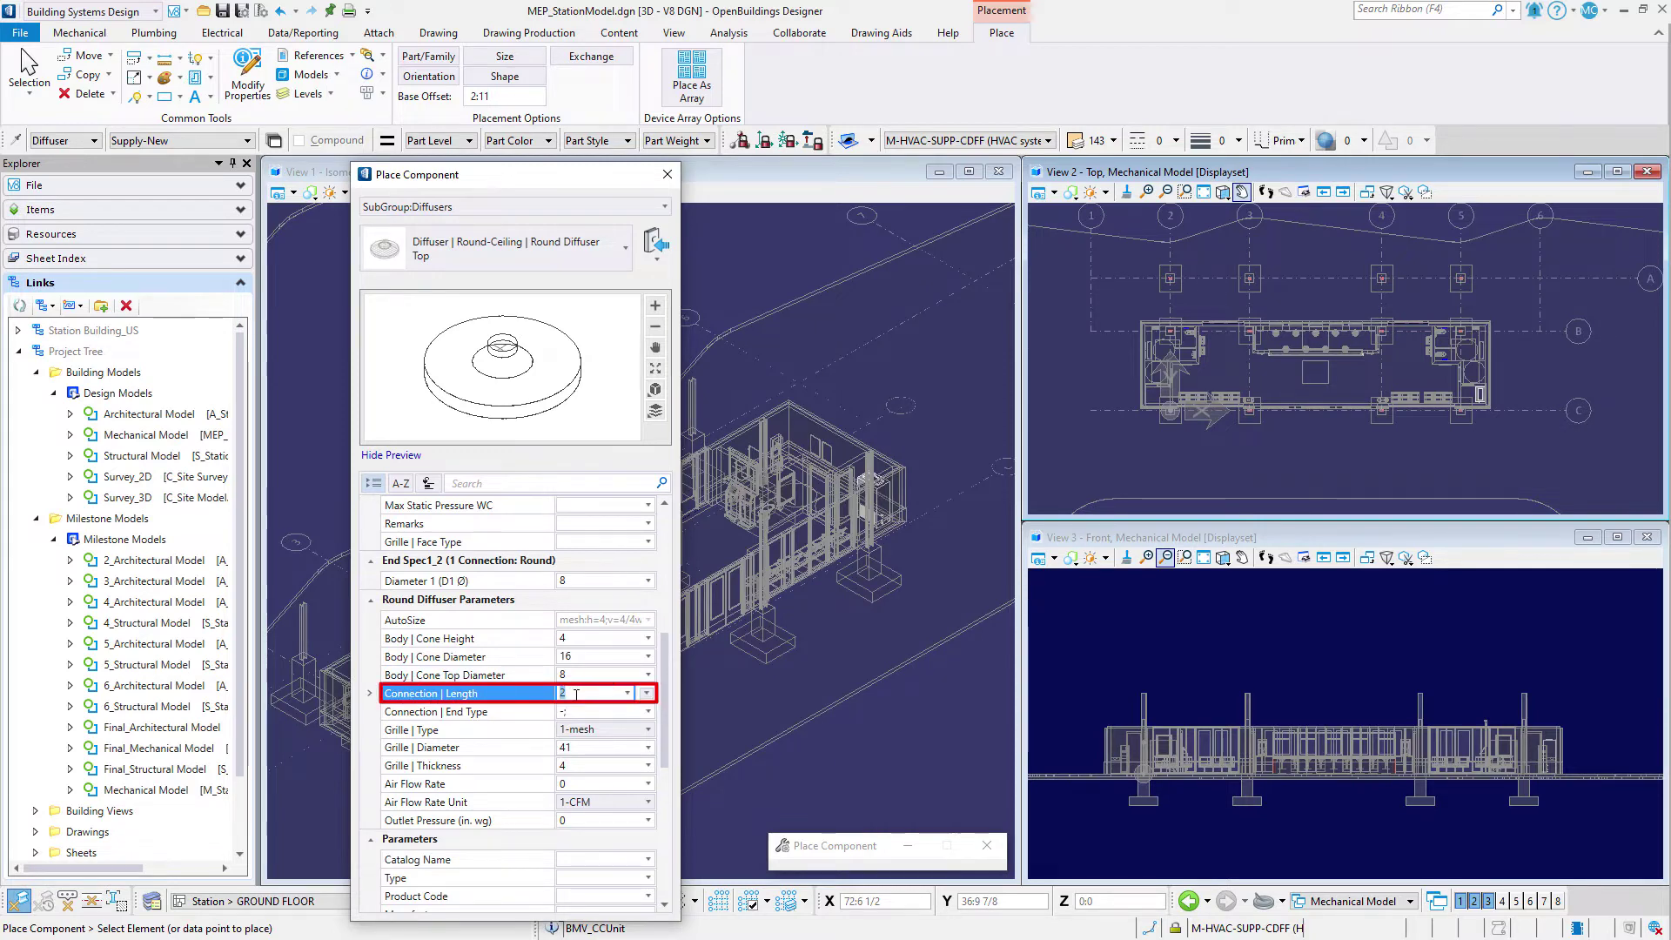
- Set the diffuser's Grille Diameter to 16 and Grille Thickness to 1
{"action": "left_click", "coordinate": [577, 746]}
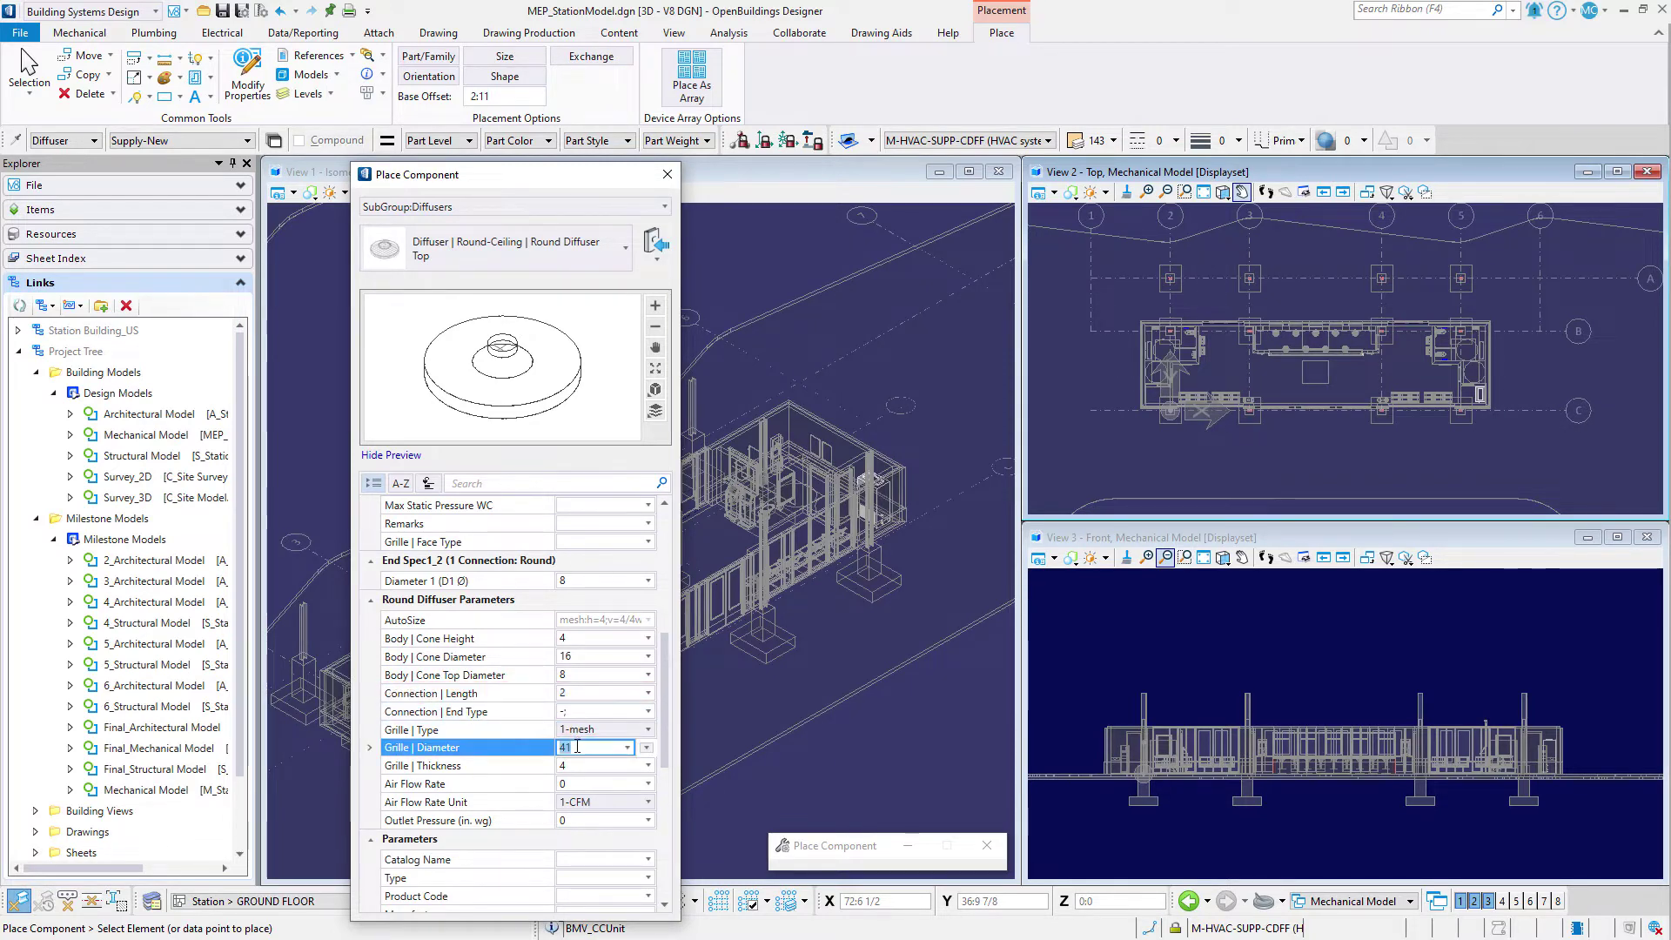
{"action": "type", "text": "16"}
{"action": "key", "text": "Return"}
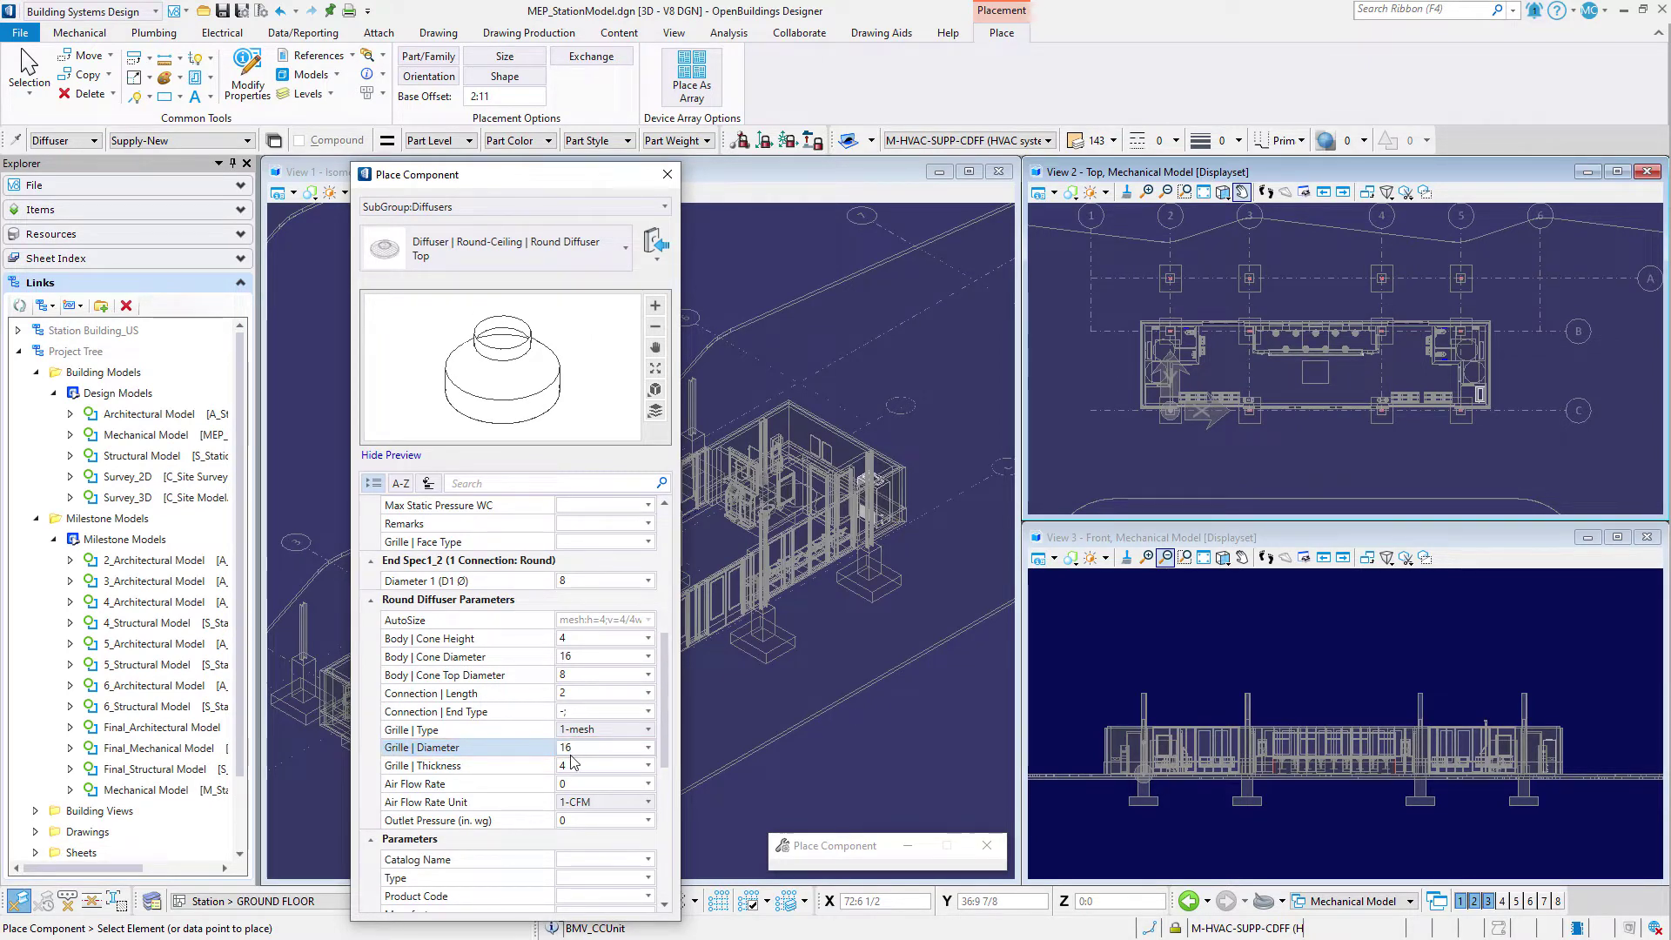
{"action": "left_click", "coordinate": [571, 764]}
{"action": "double_click", "coordinate": [569, 766]}
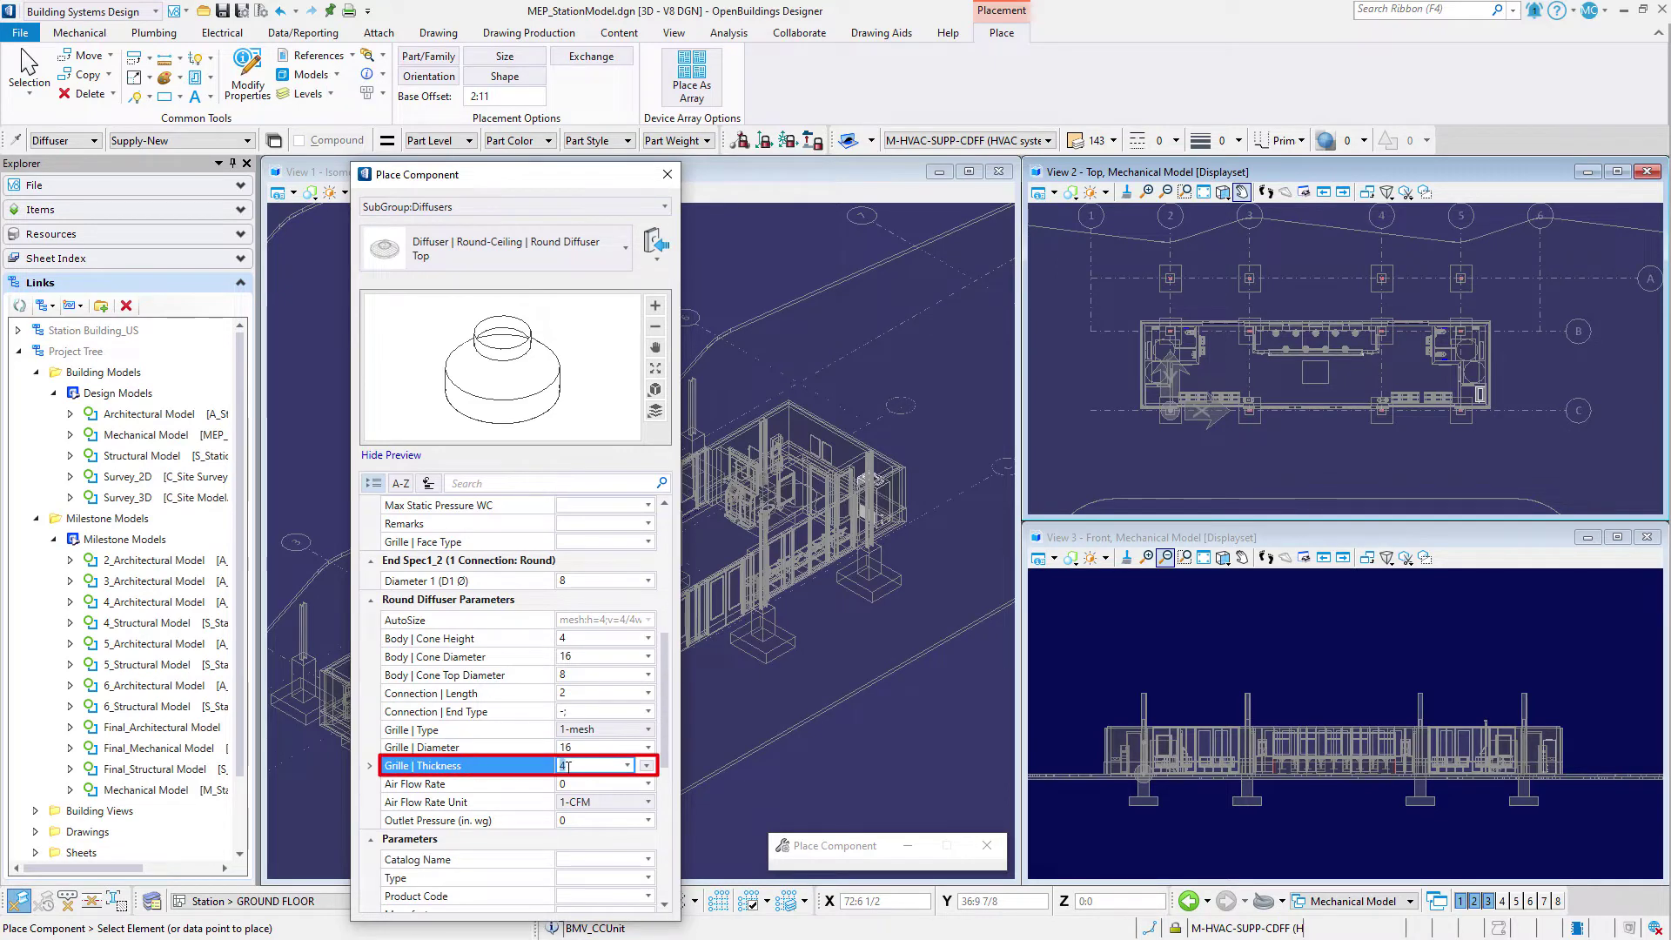
{"action": "type", "text": "1"}
{"action": "key", "text": "Return"}
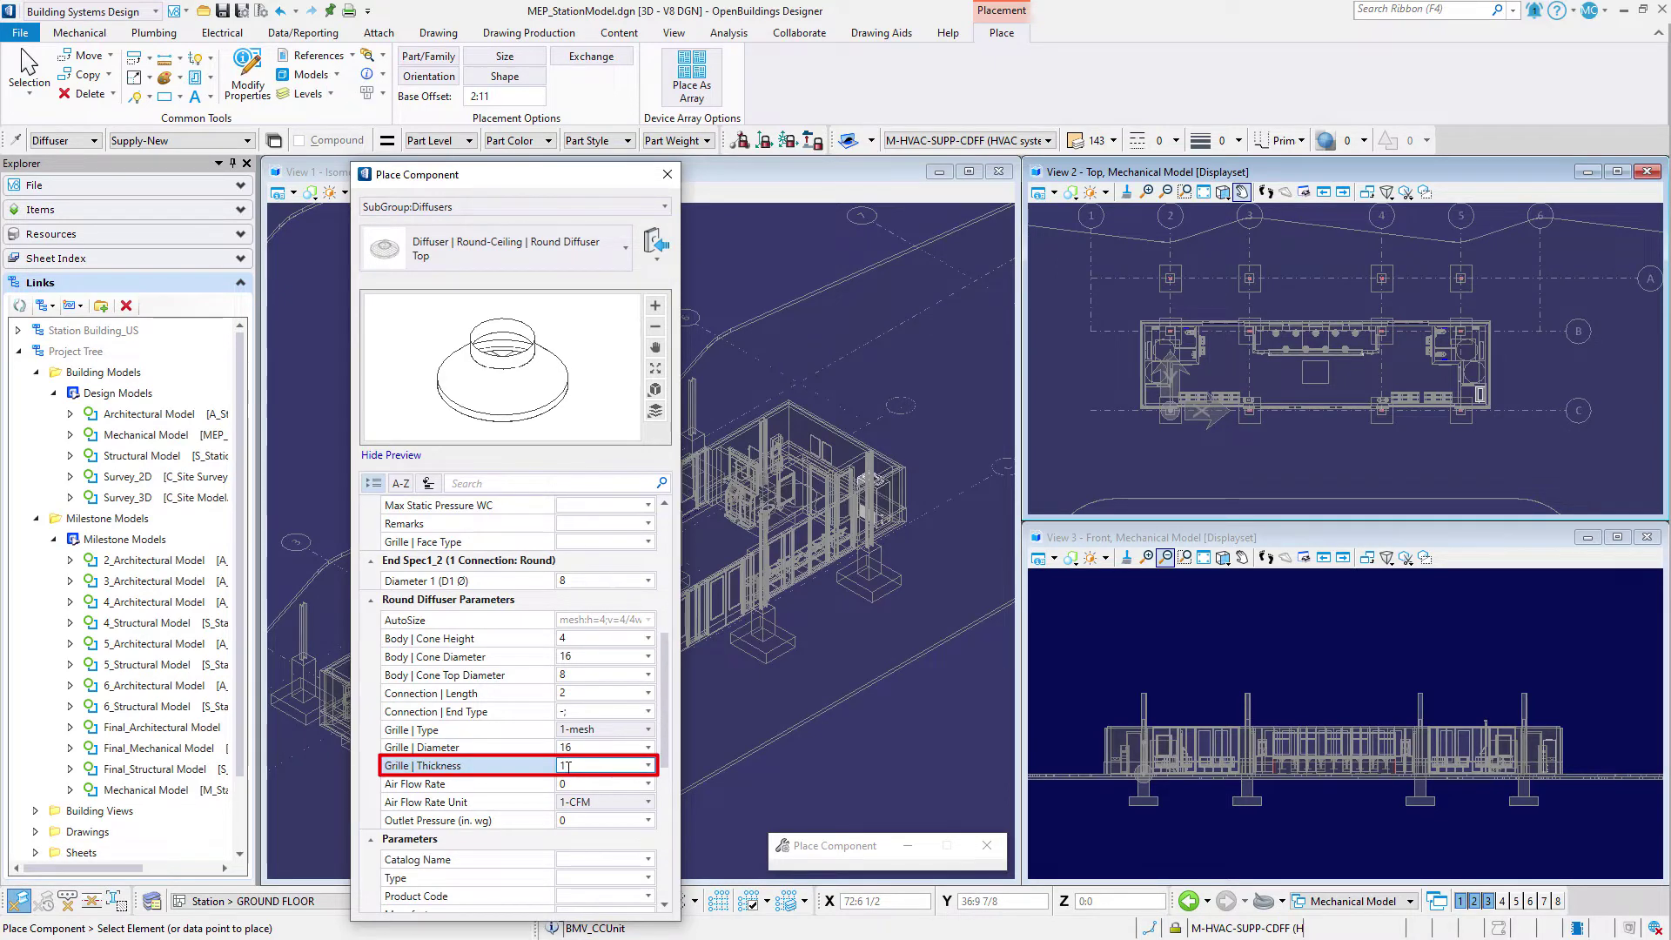
- Set the diffuser's Air Flow Rate to 200 with 1-CFM as the Air Flow Rate Unit
{"action": "left_click", "coordinate": [572, 783]}
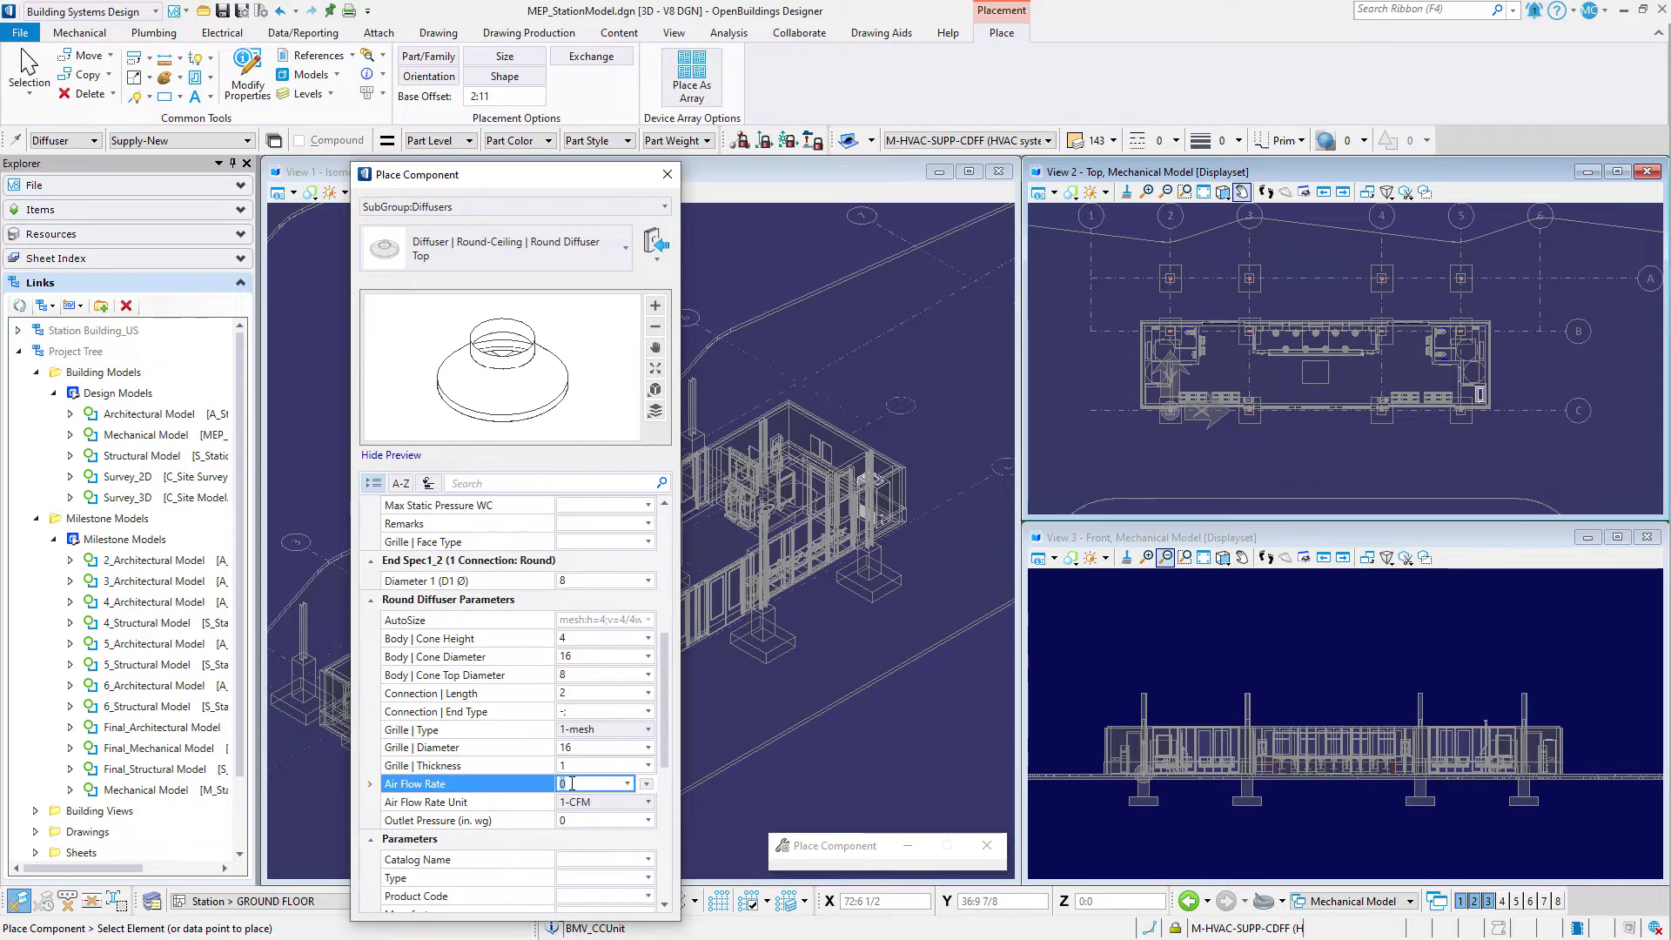
{"action": "type", "text": "200"}
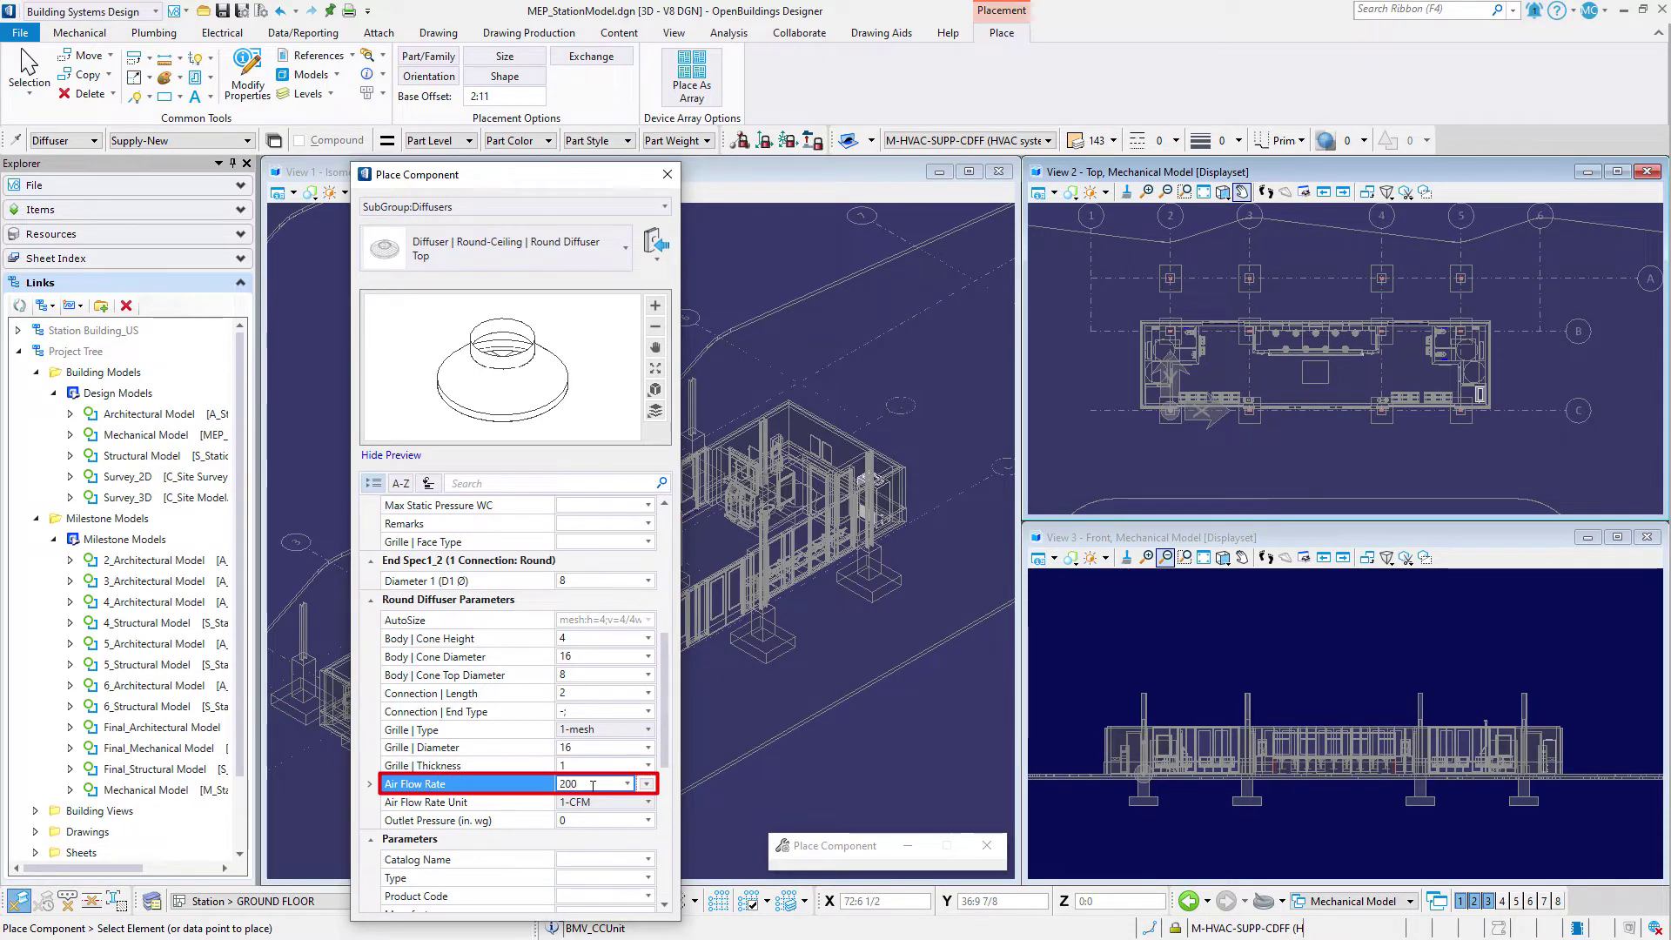
{"action": "left_click", "coordinate": [599, 802]}
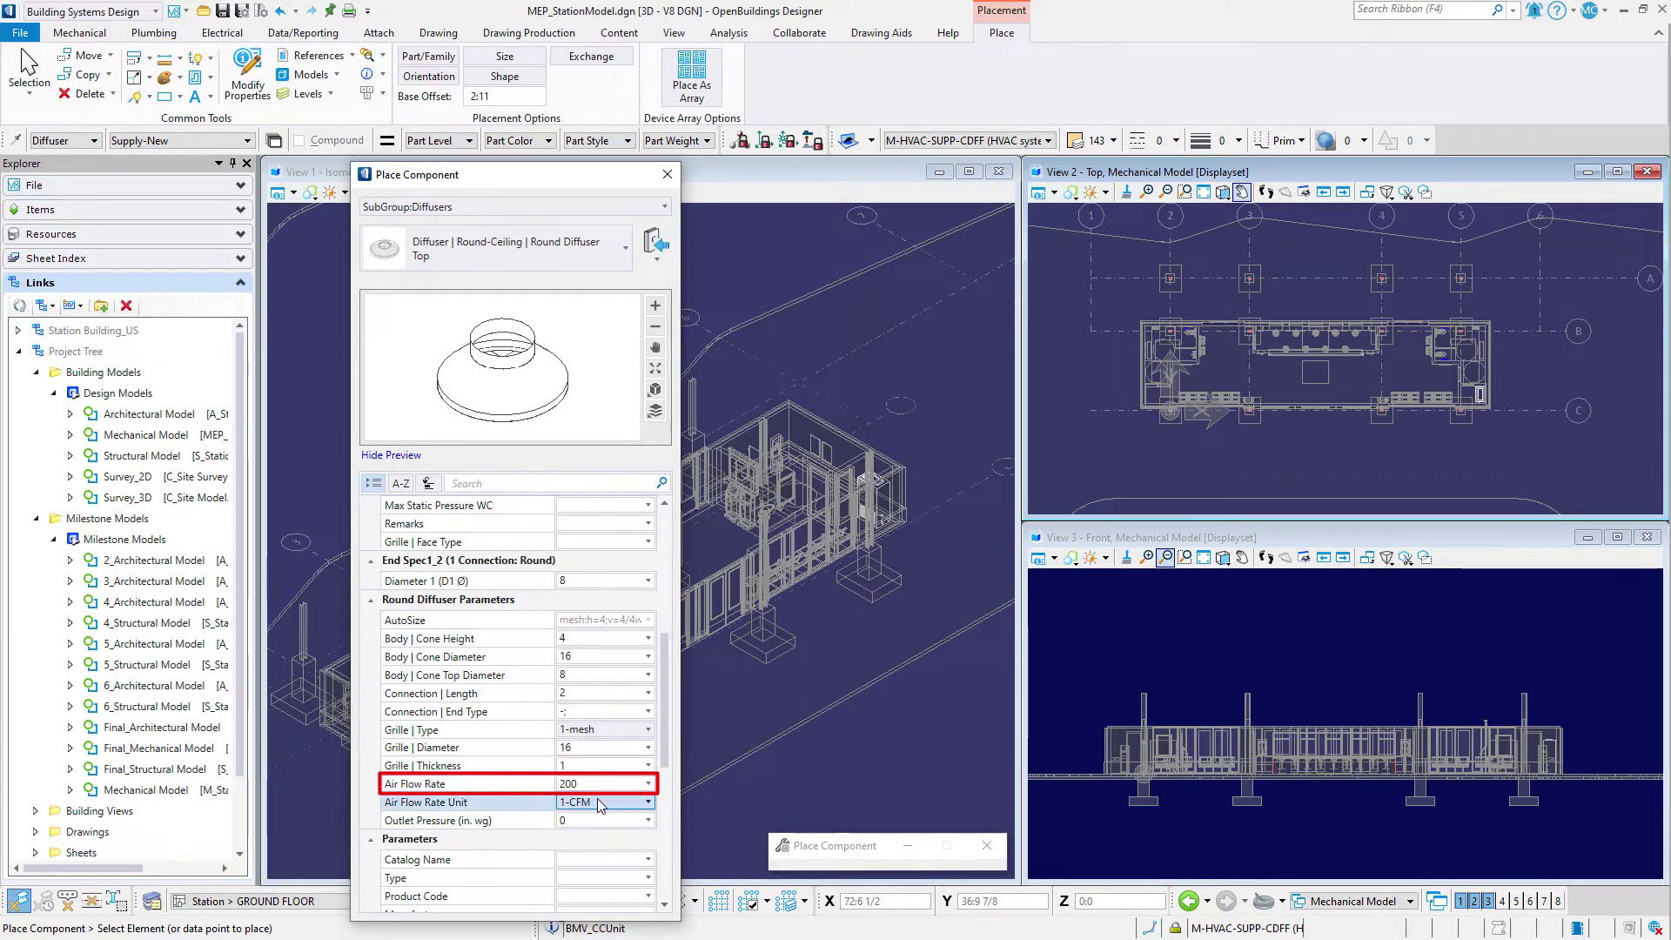
{"action": "left_click", "coordinate": [598, 802]}
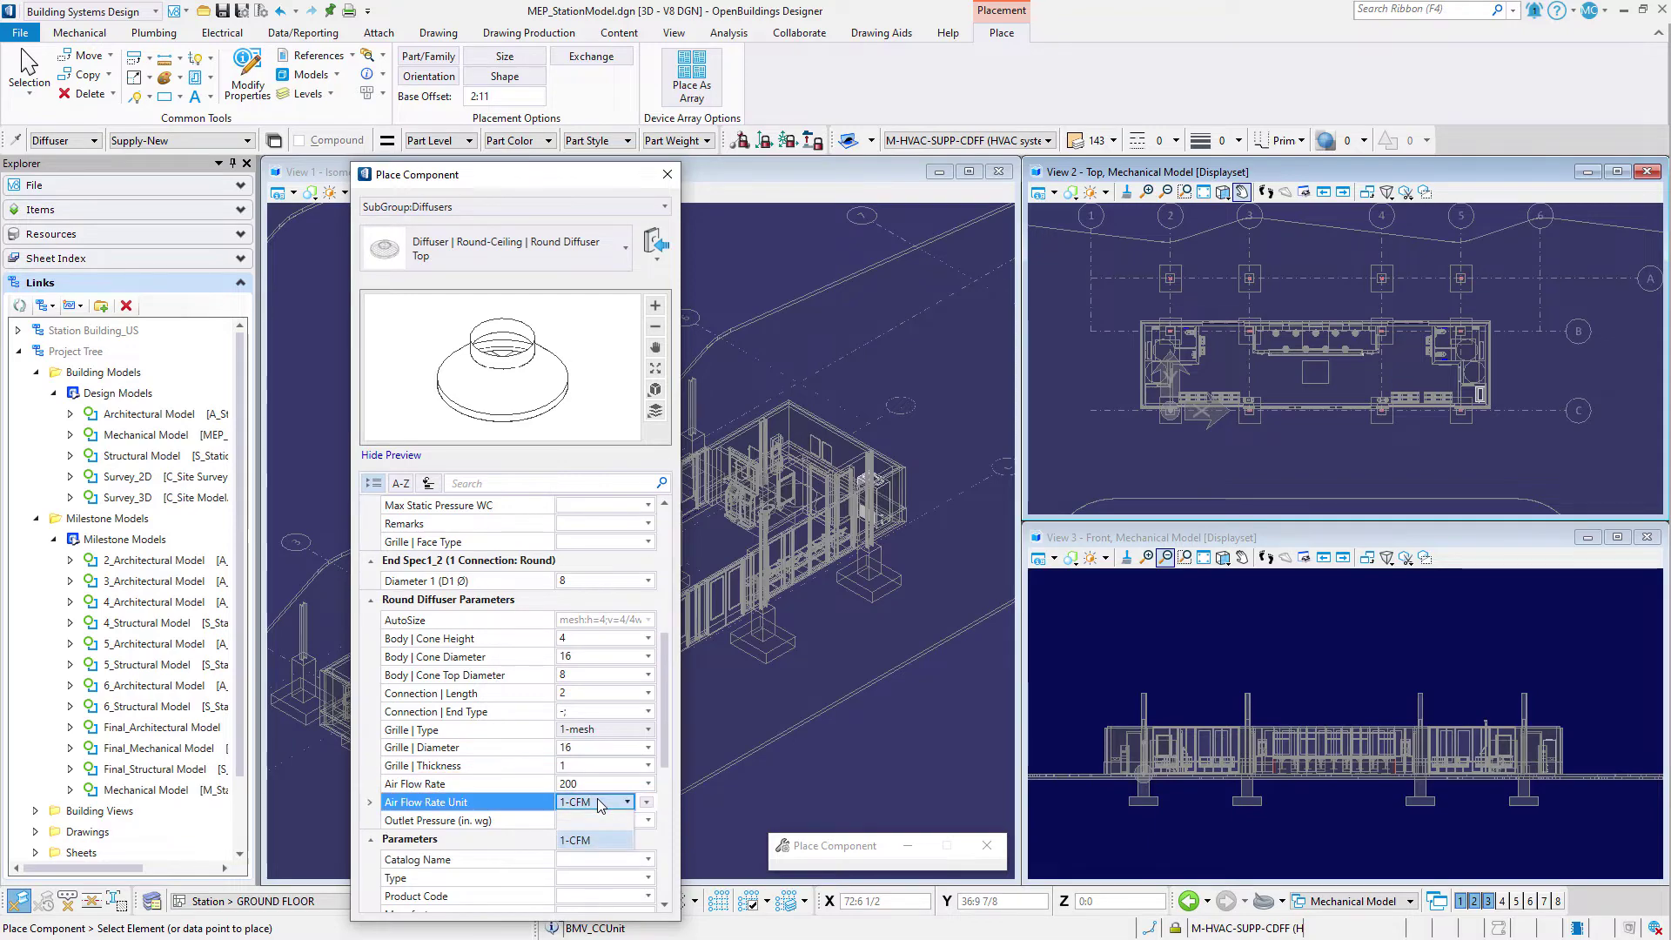
{"action": "left_click", "coordinate": [599, 802]}
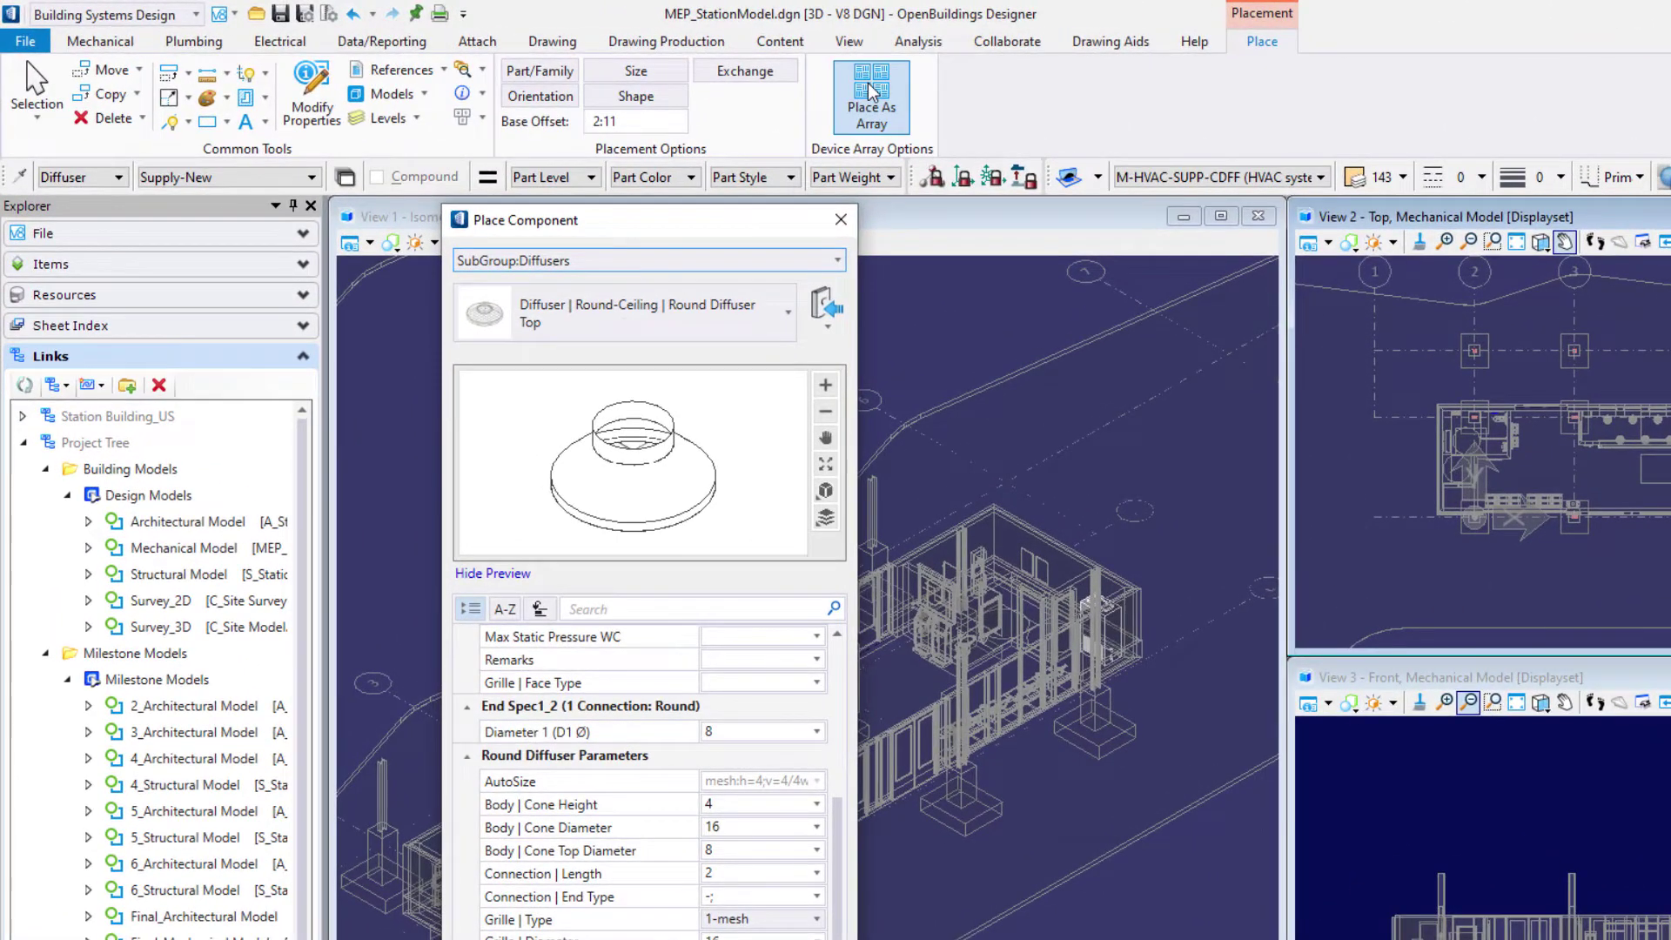
- Switch to array placement using the Select Element method and Center Out, with a Base Offset of 9:0
{"action": "left_click", "coordinate": [870, 92]}
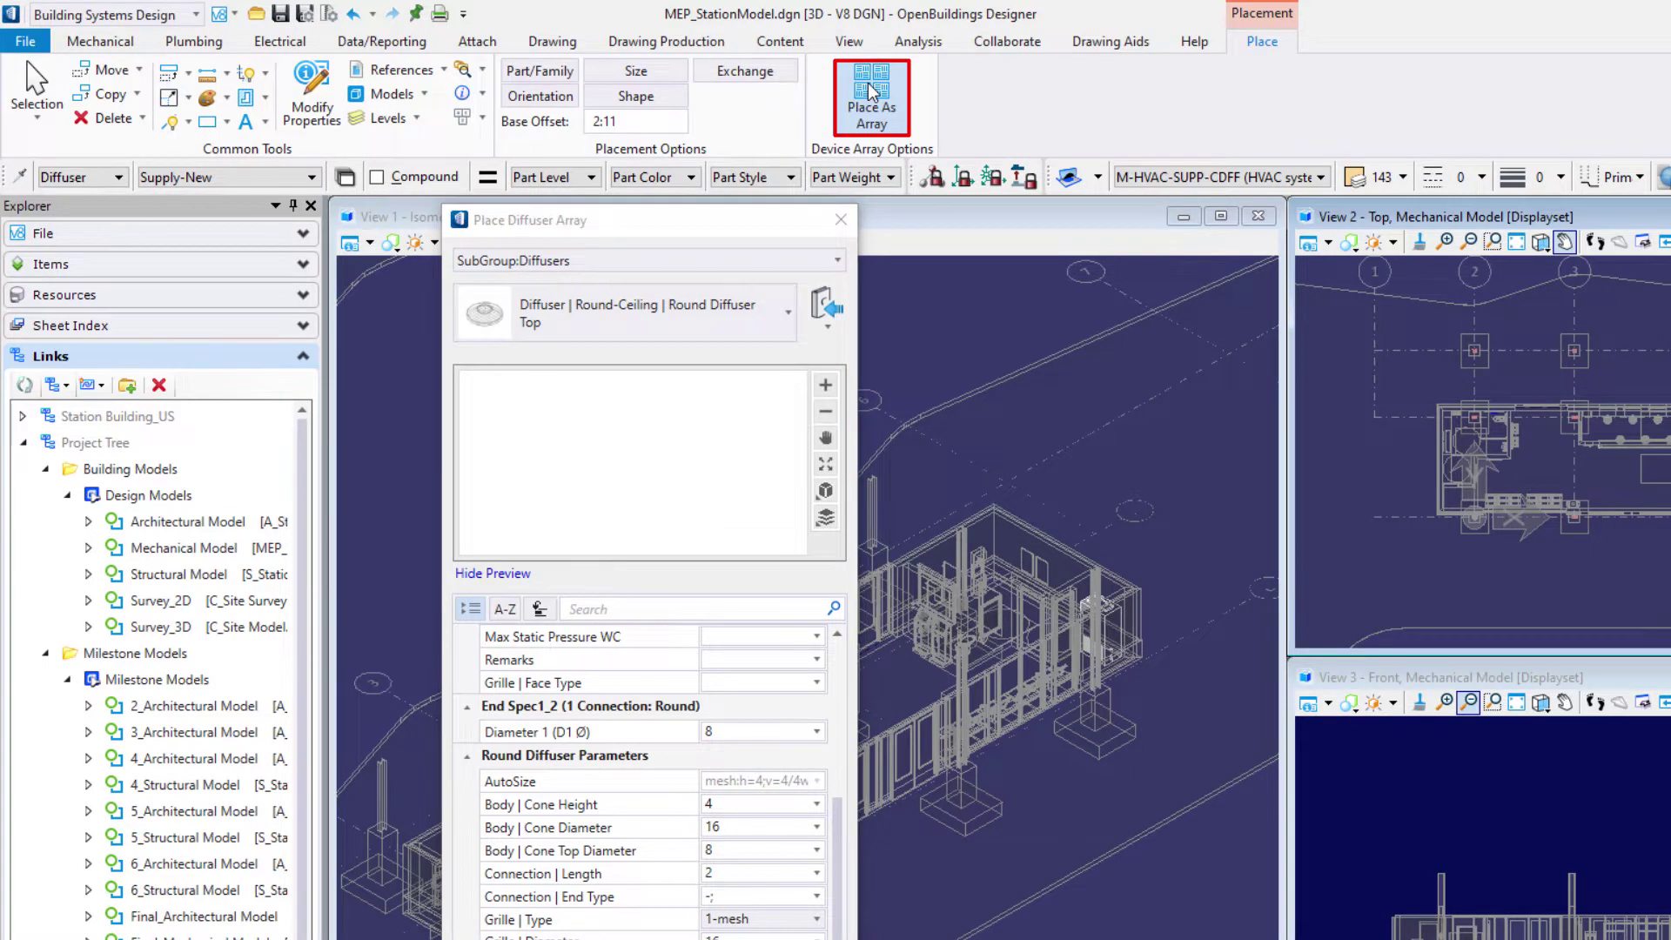
{"action": "left_click", "coordinate": [842, 74]}
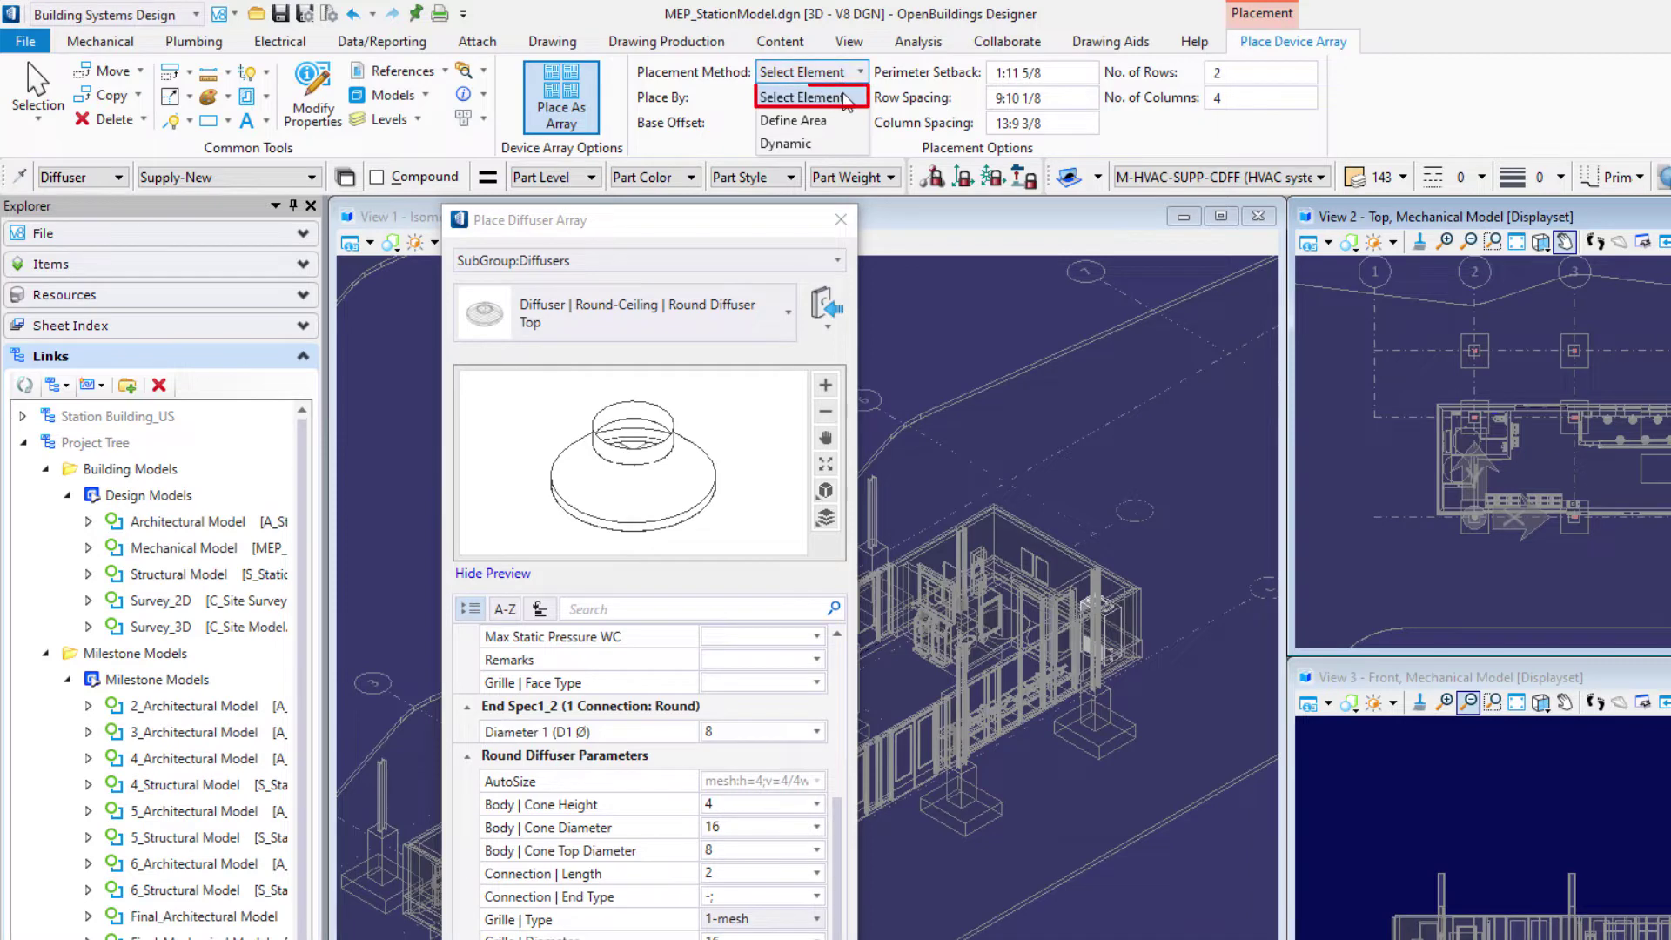
{"action": "left_click", "coordinate": [842, 97]}
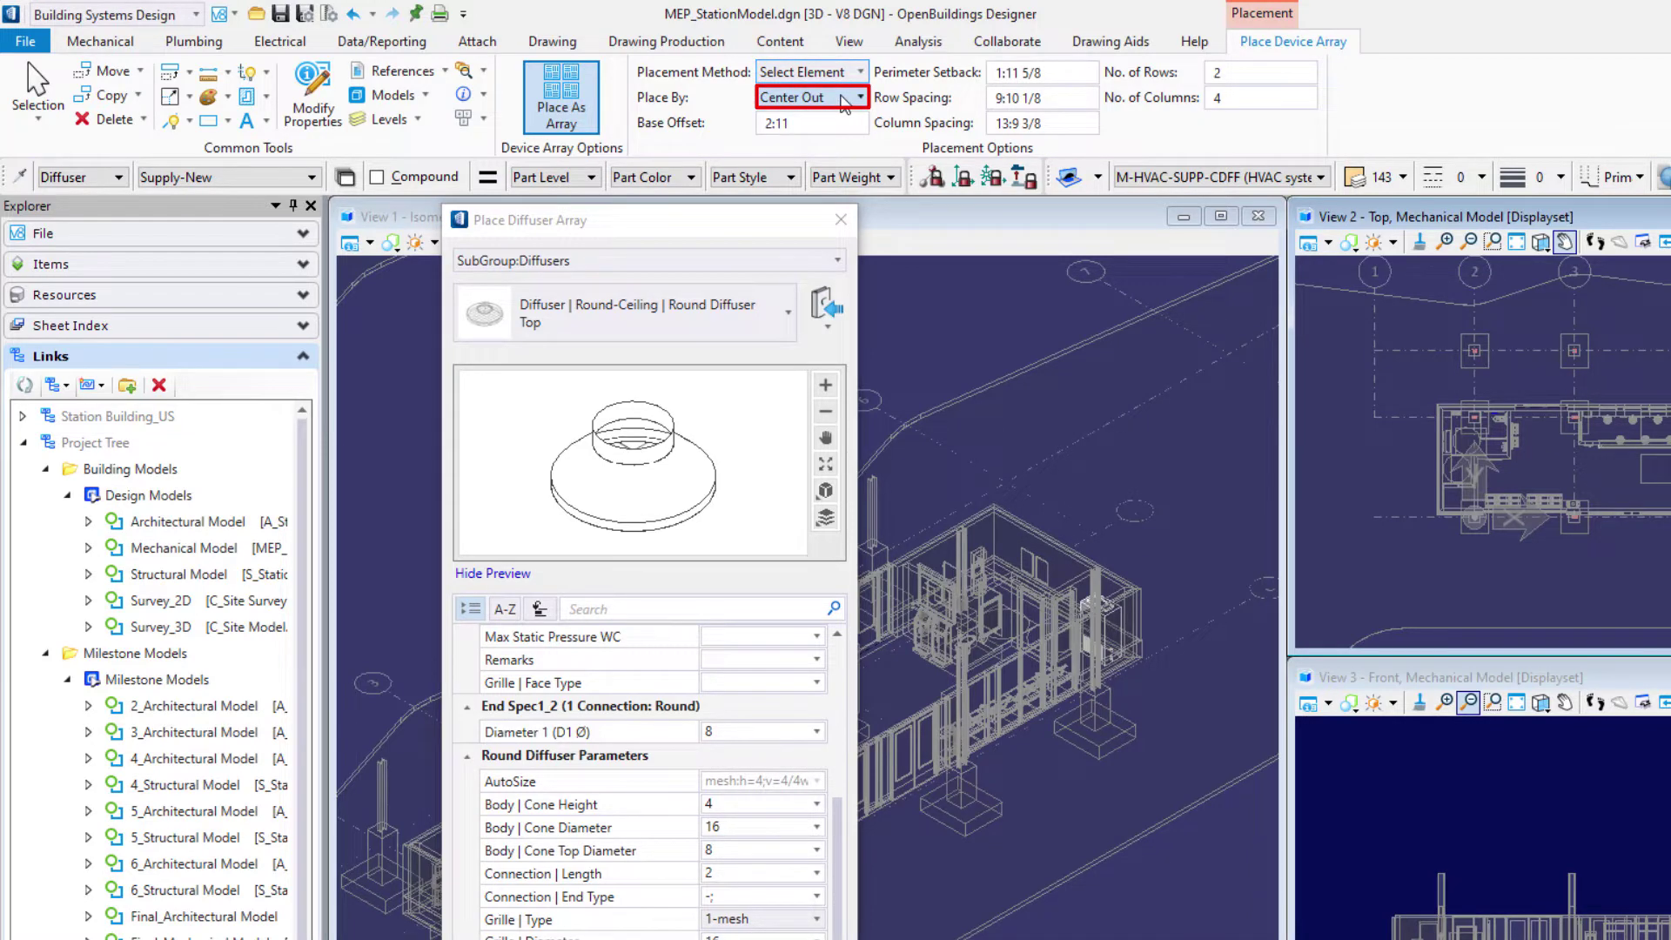
{"action": "left_click", "coordinate": [824, 123]}
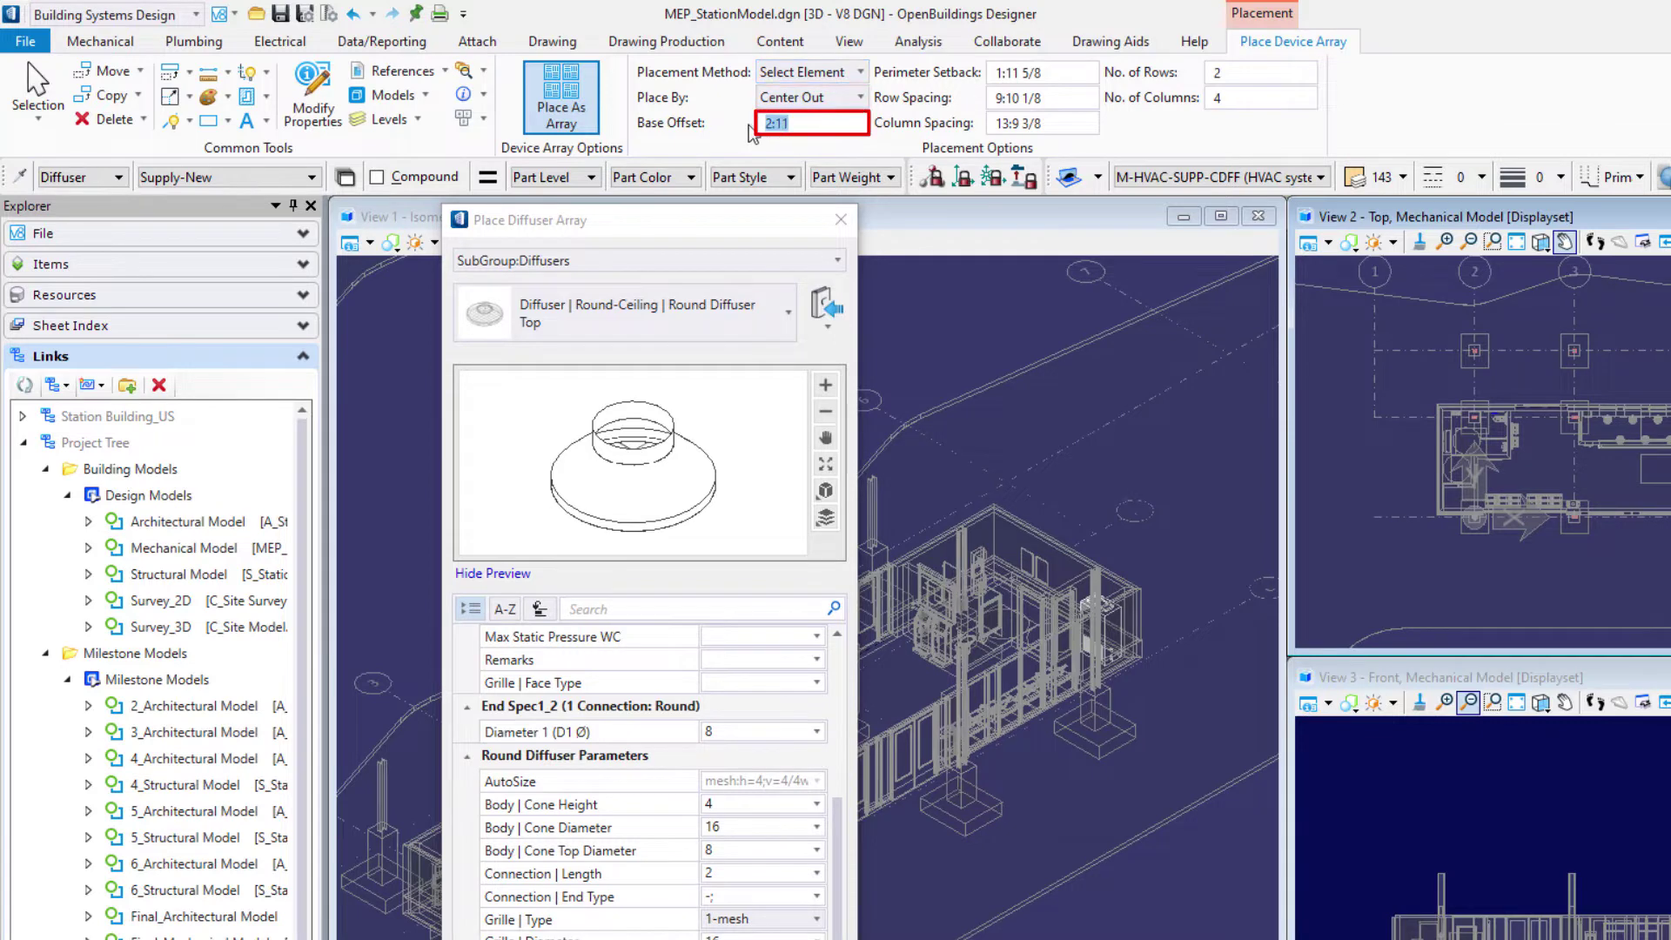
{"action": "type", "text": "9:0"}
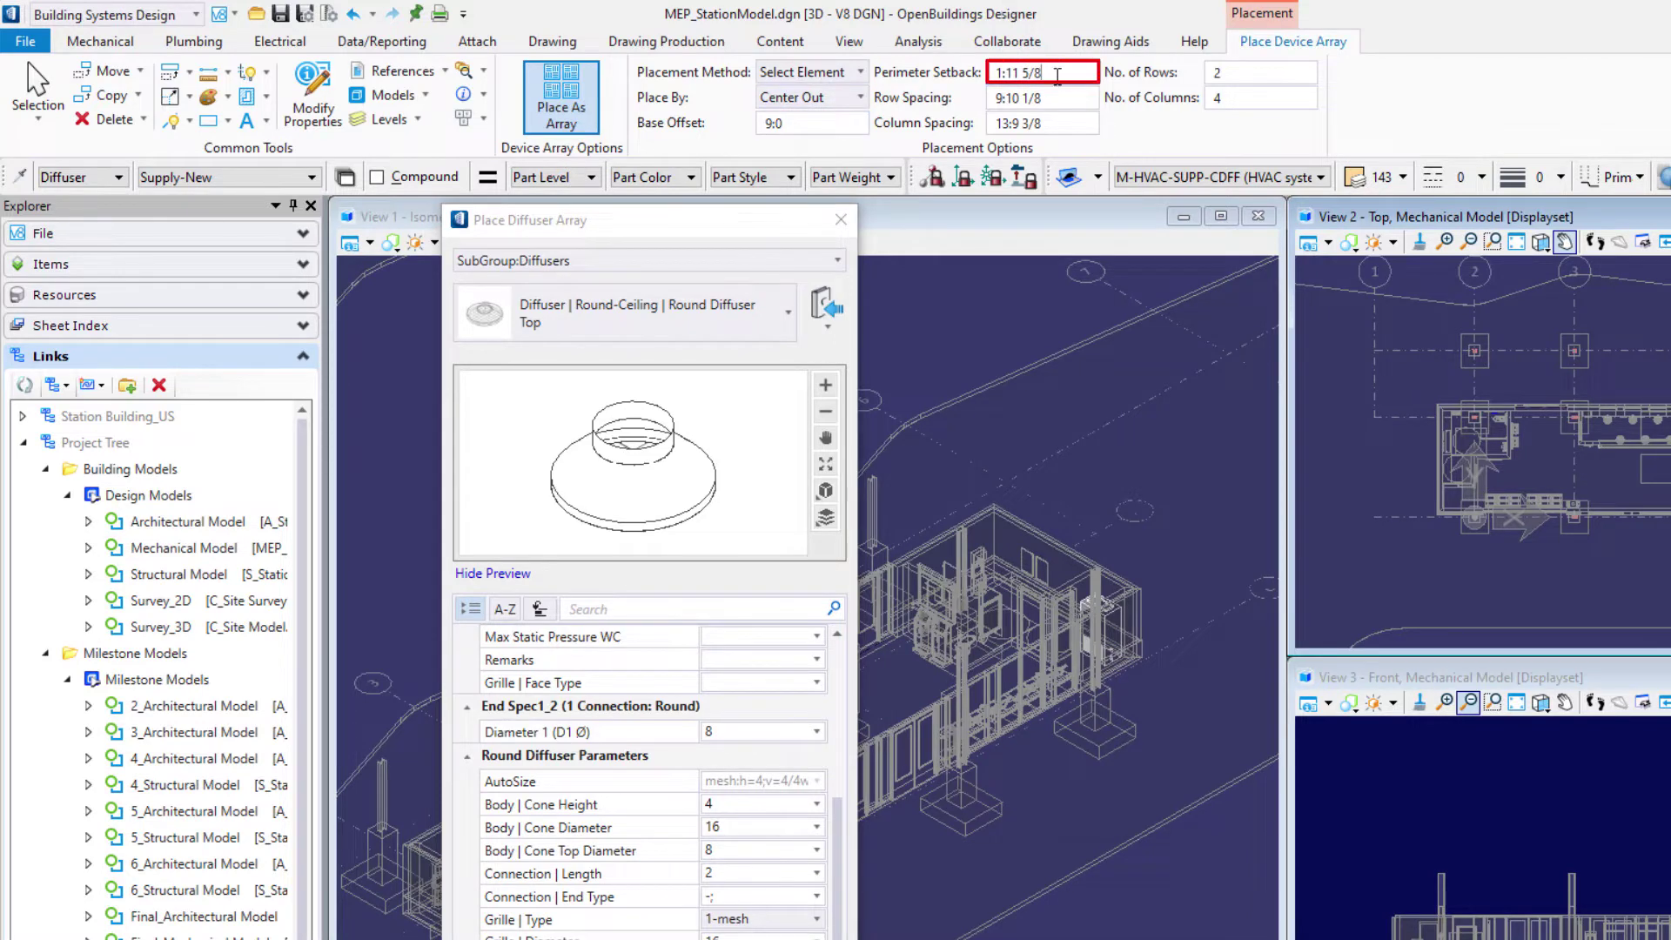
- Set the array's Perimeter Setback to 2:0, Row Spacing to 10:0 and Column Spacing to 14:0
{"action": "left_click_drag", "start_coordinate": [1052, 74], "coordinate": [980, 71]}
{"action": "type", "text": "2:0"}
{"action": "key", "text": "Tab"}
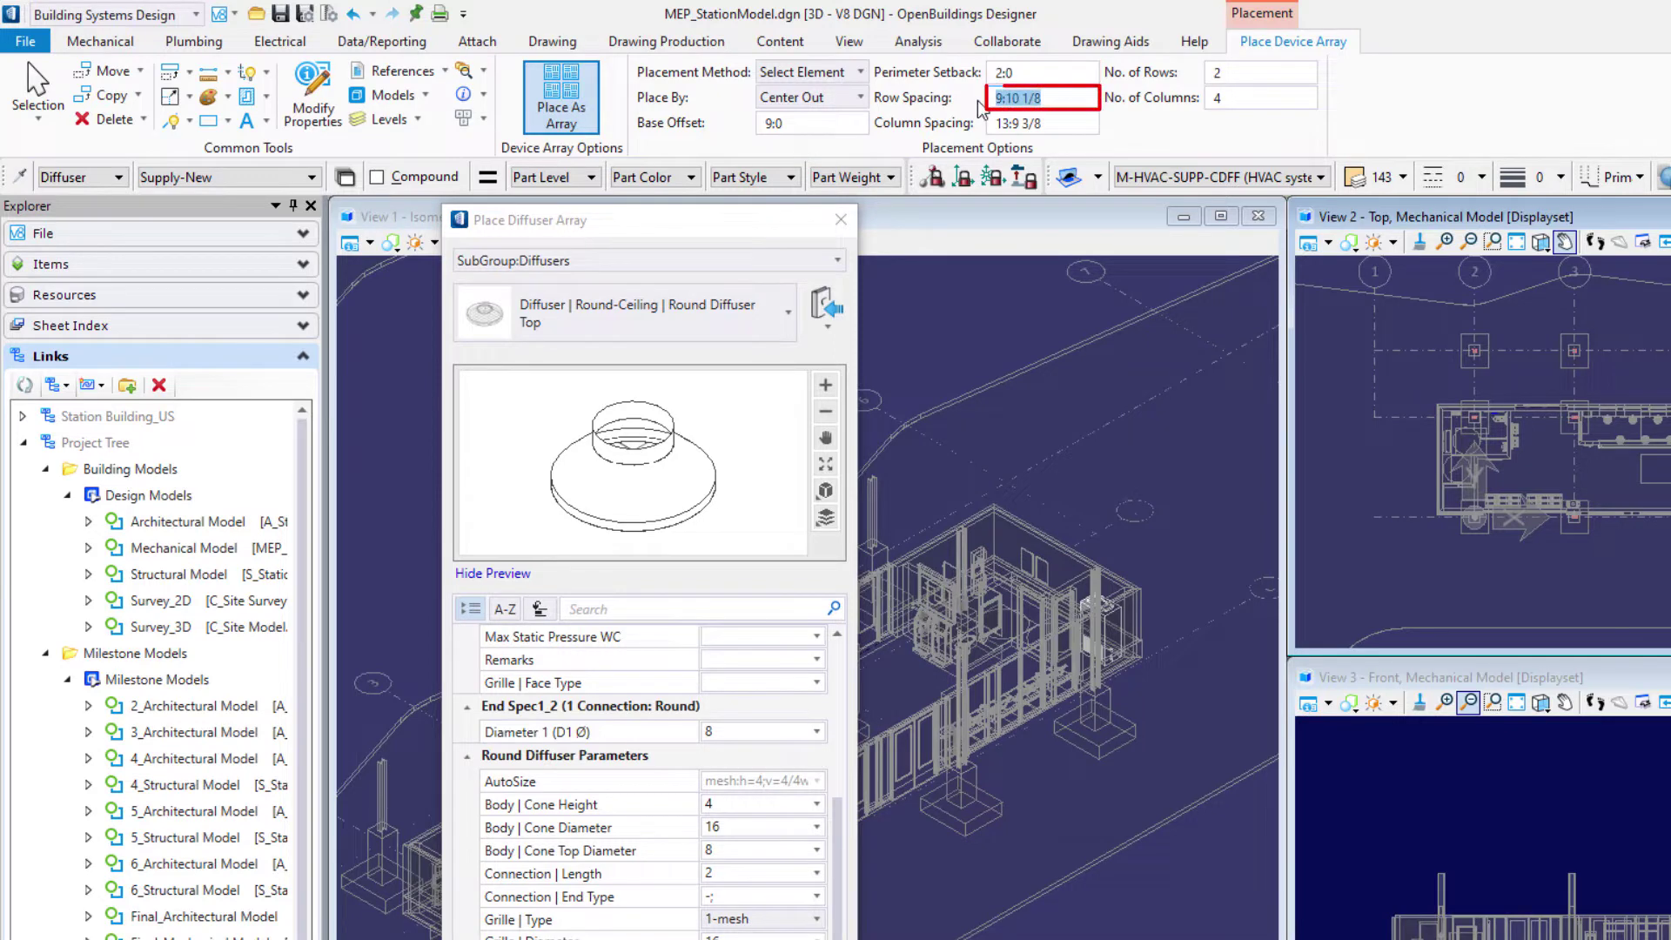
{"action": "type", "text": "10:0"}
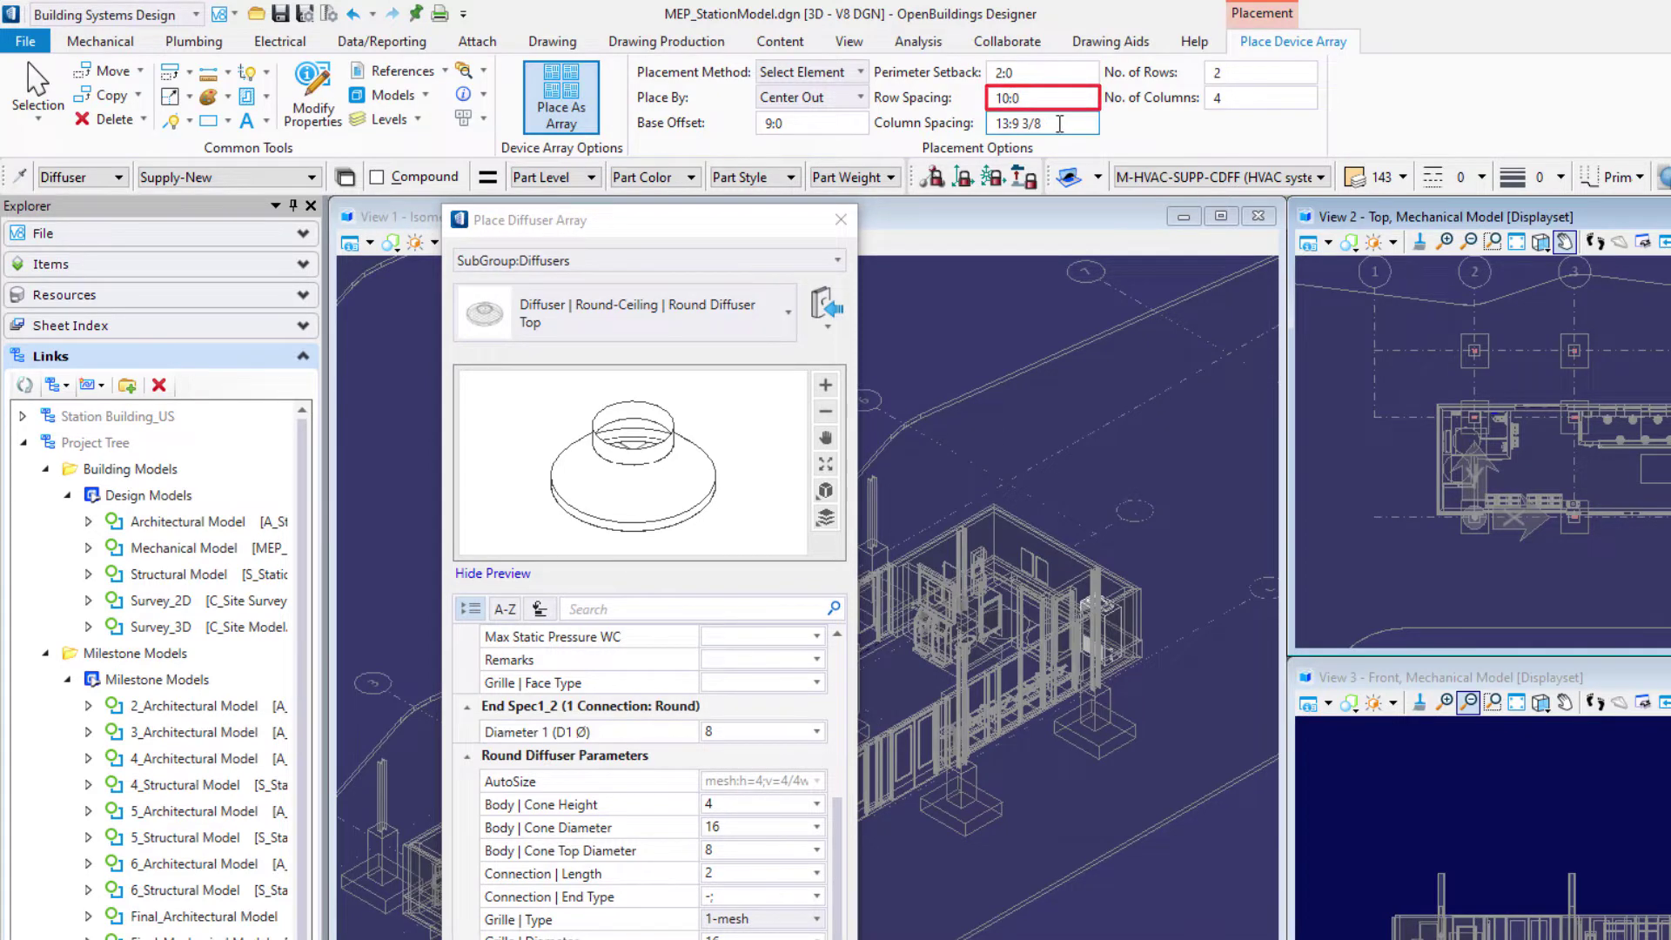
{"action": "left_click_drag", "start_coordinate": [1060, 123], "coordinate": [983, 133]}
{"action": "type", "text": "14:0"}
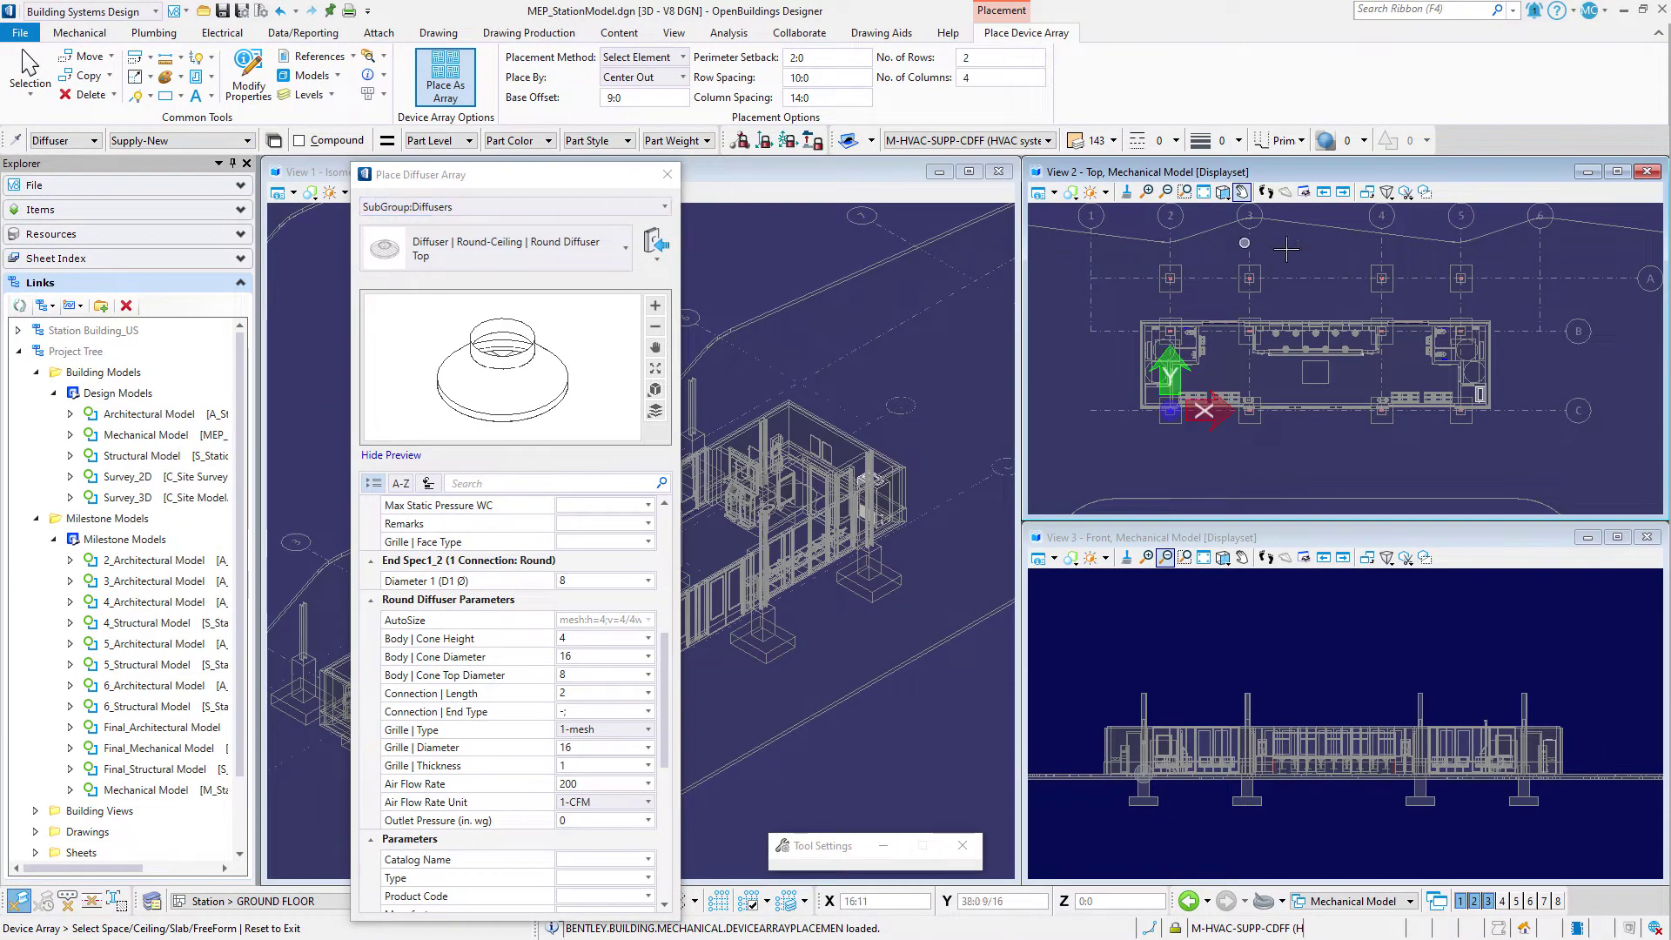
- Maximize the top view and place the diffuser array in the station's central space, oriented horizontally at 0°
{"action": "left_click", "coordinate": [1616, 171]}
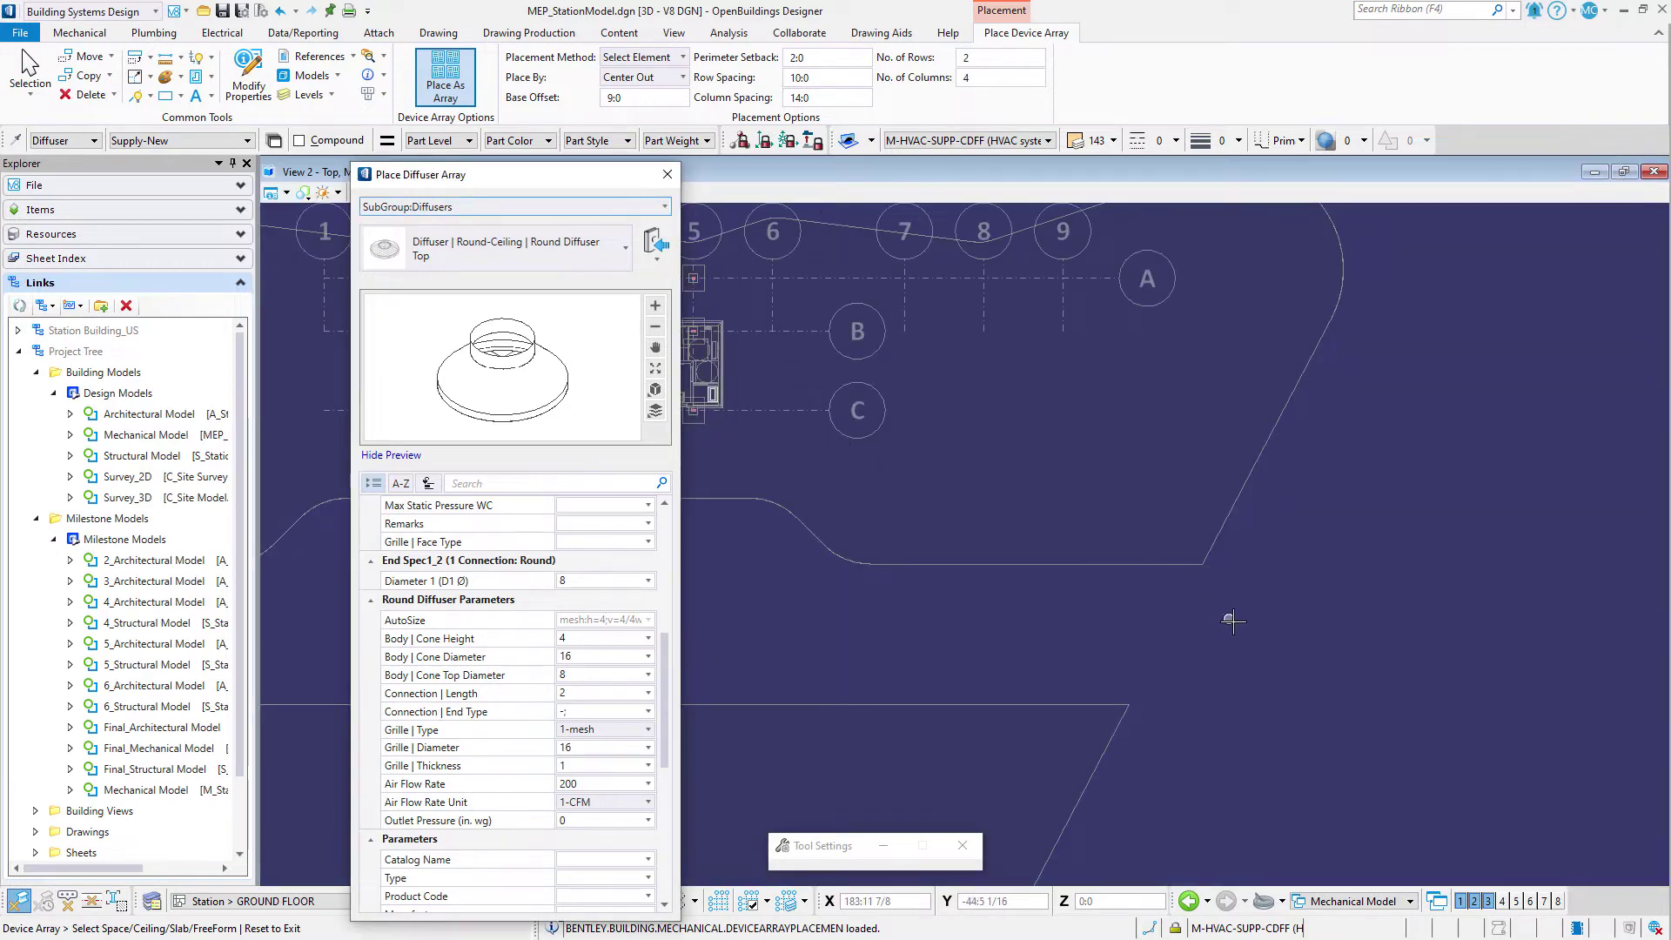
{"action": "scroll", "coordinate": [701, 480], "scroll_direction": "up", "scroll_amount": 3}
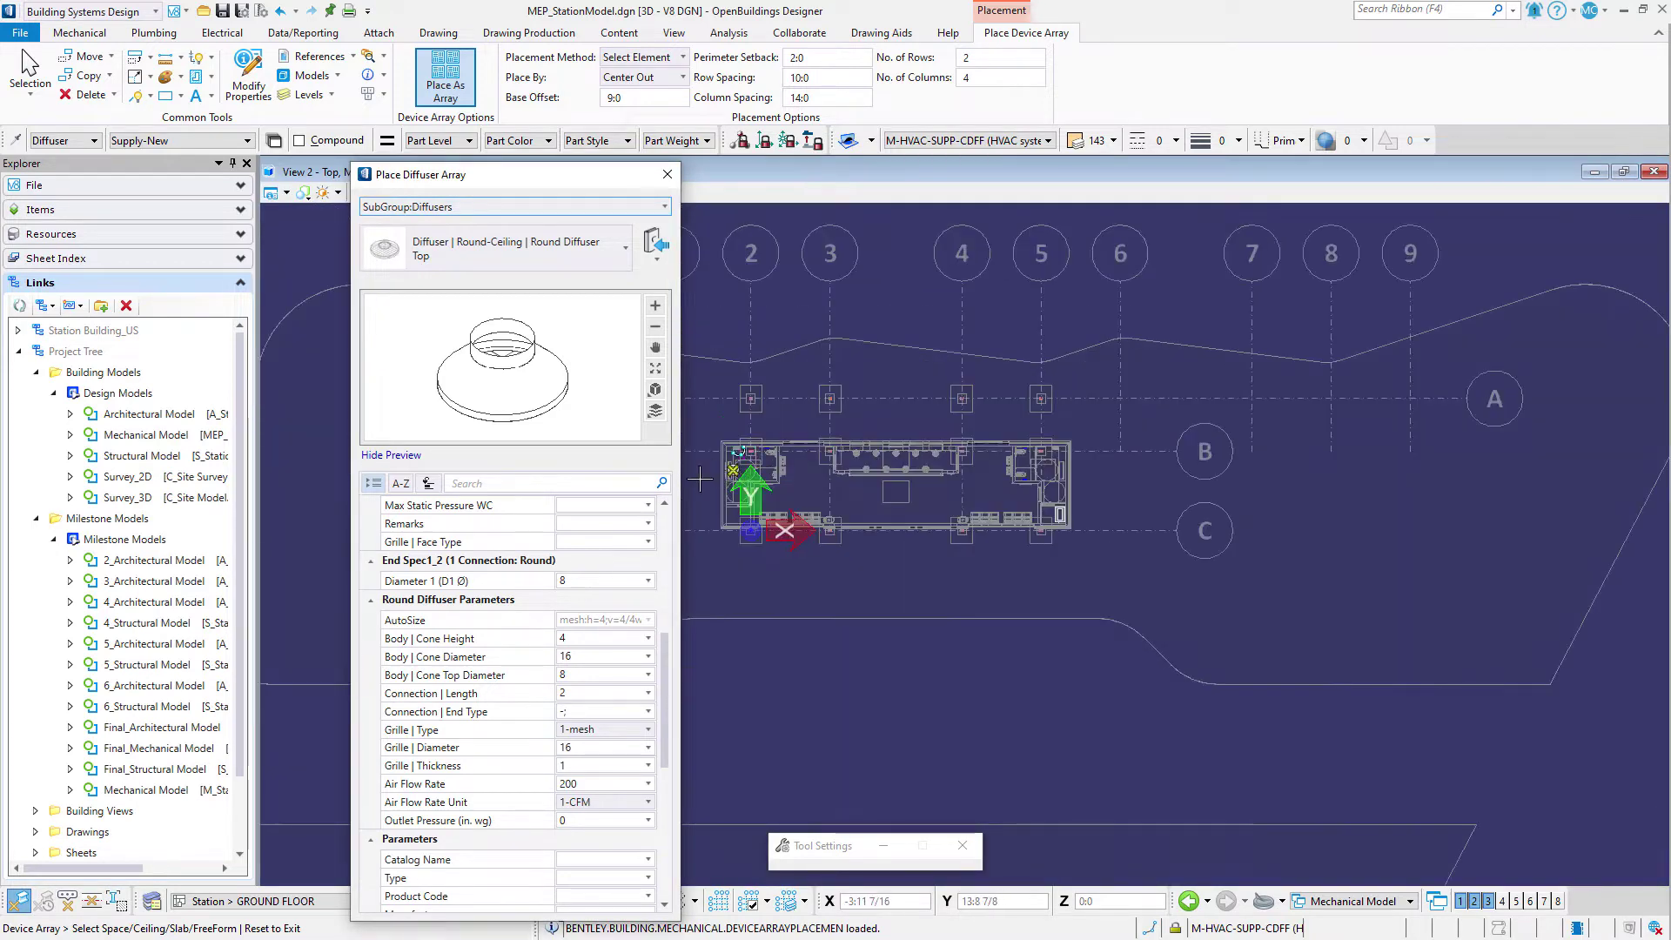
{"action": "scroll", "coordinate": [731, 498], "scroll_direction": "up", "scroll_amount": 2}
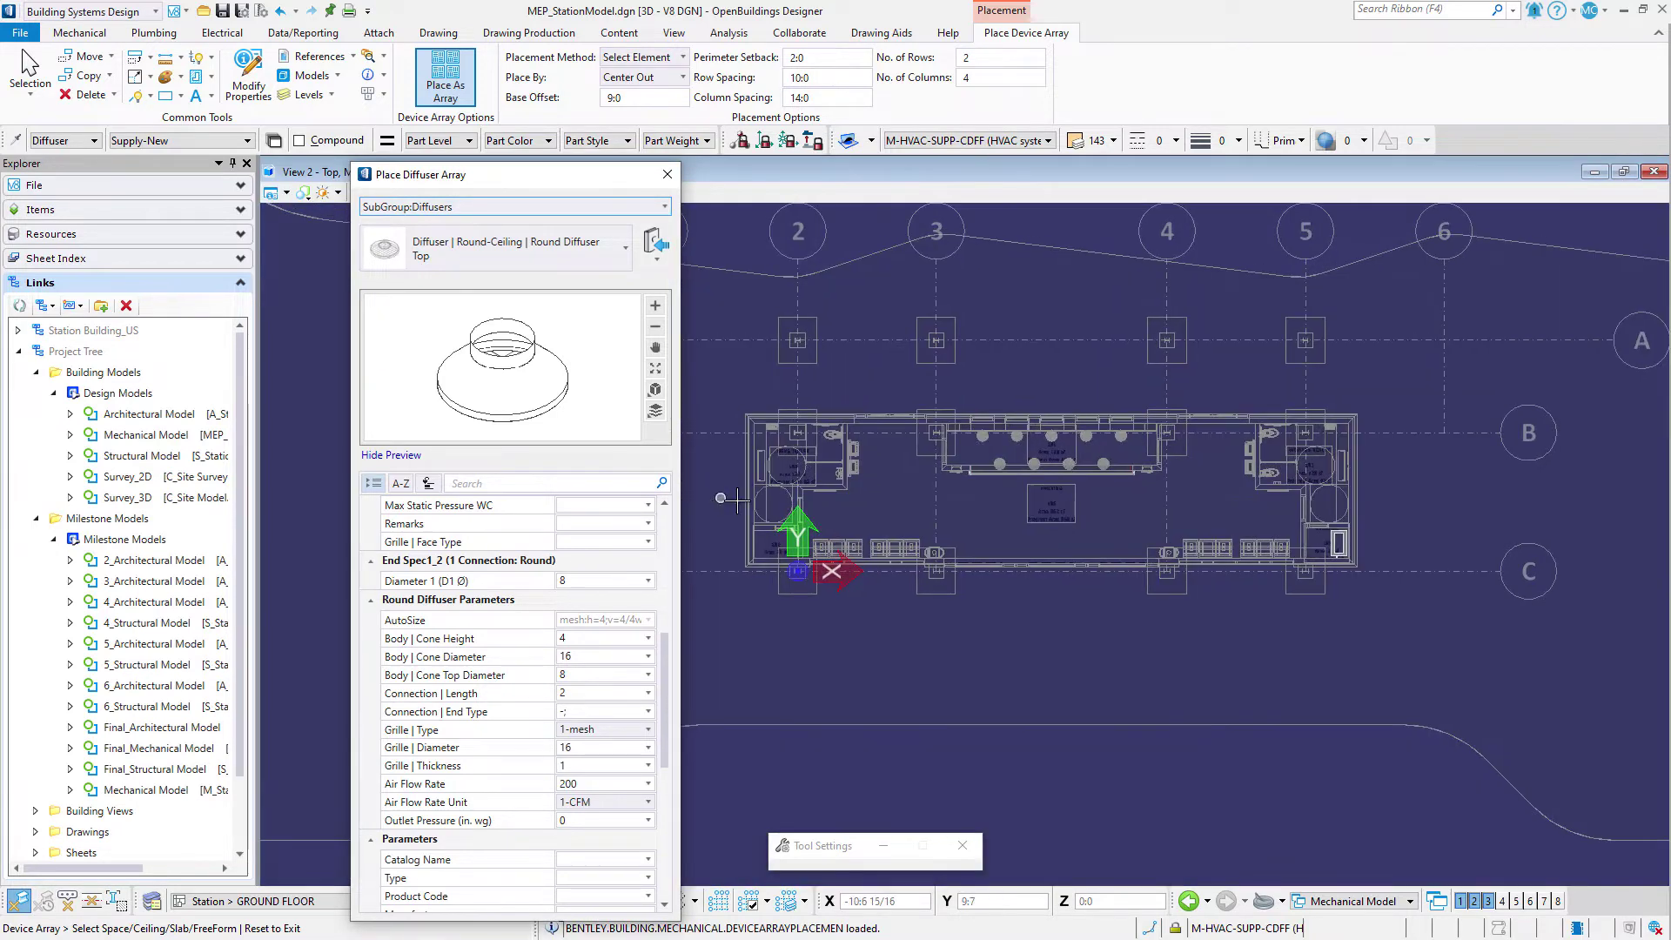
{"action": "left_click", "coordinate": [1025, 520]}
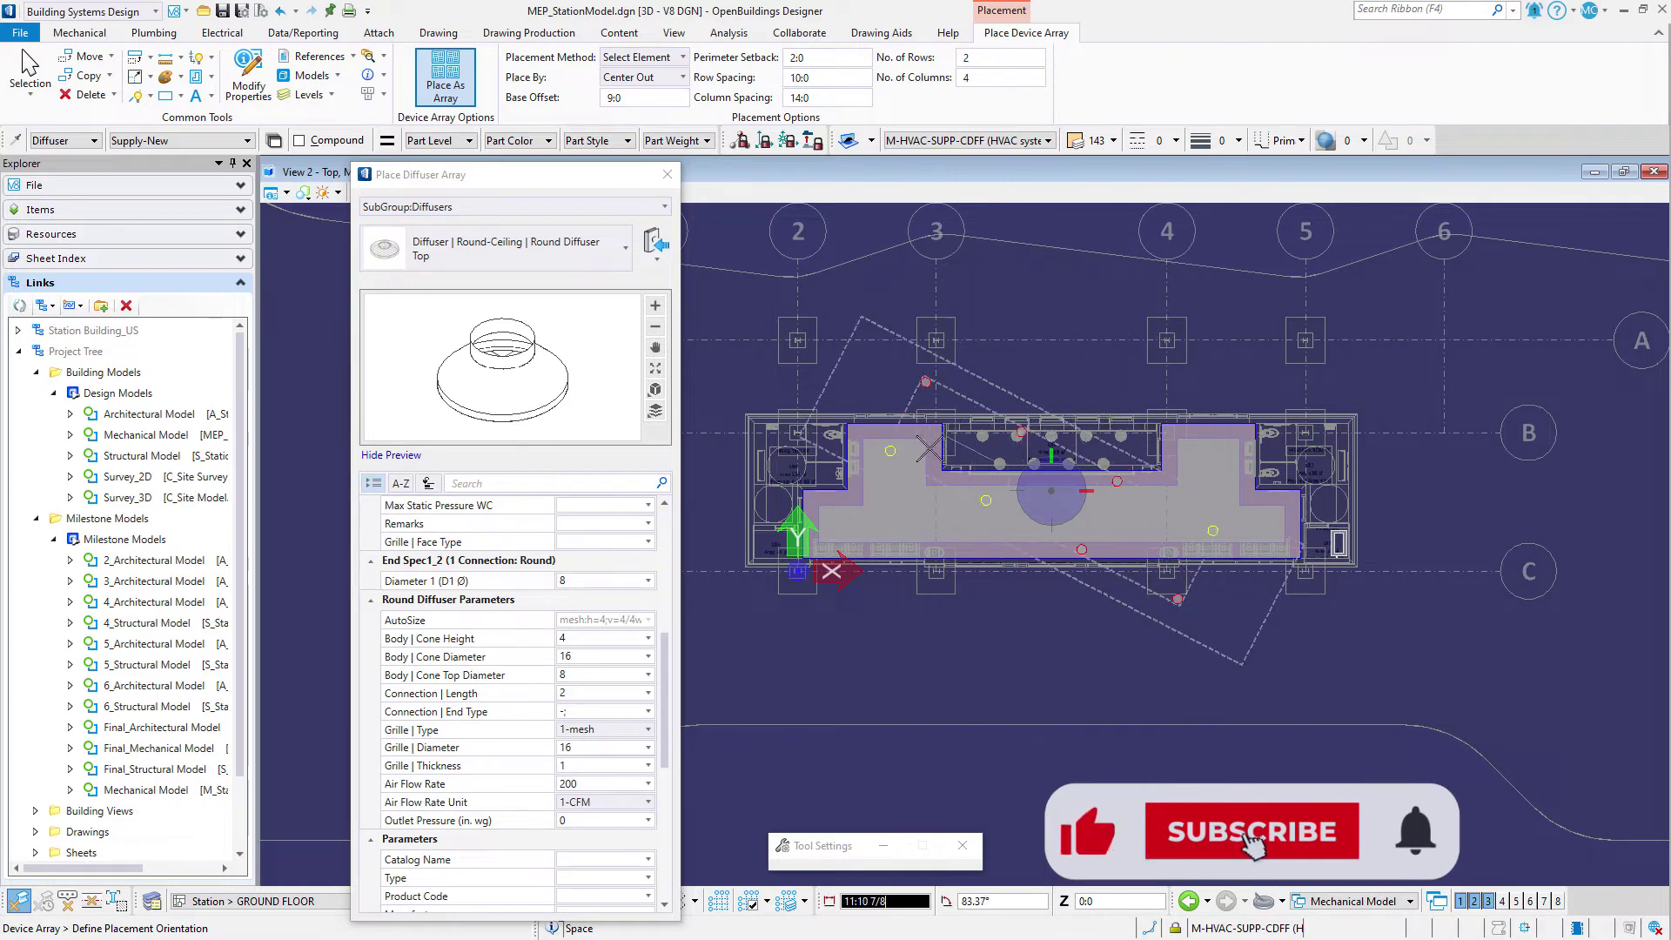
{"action": "left_click", "coordinate": [1187, 493]}
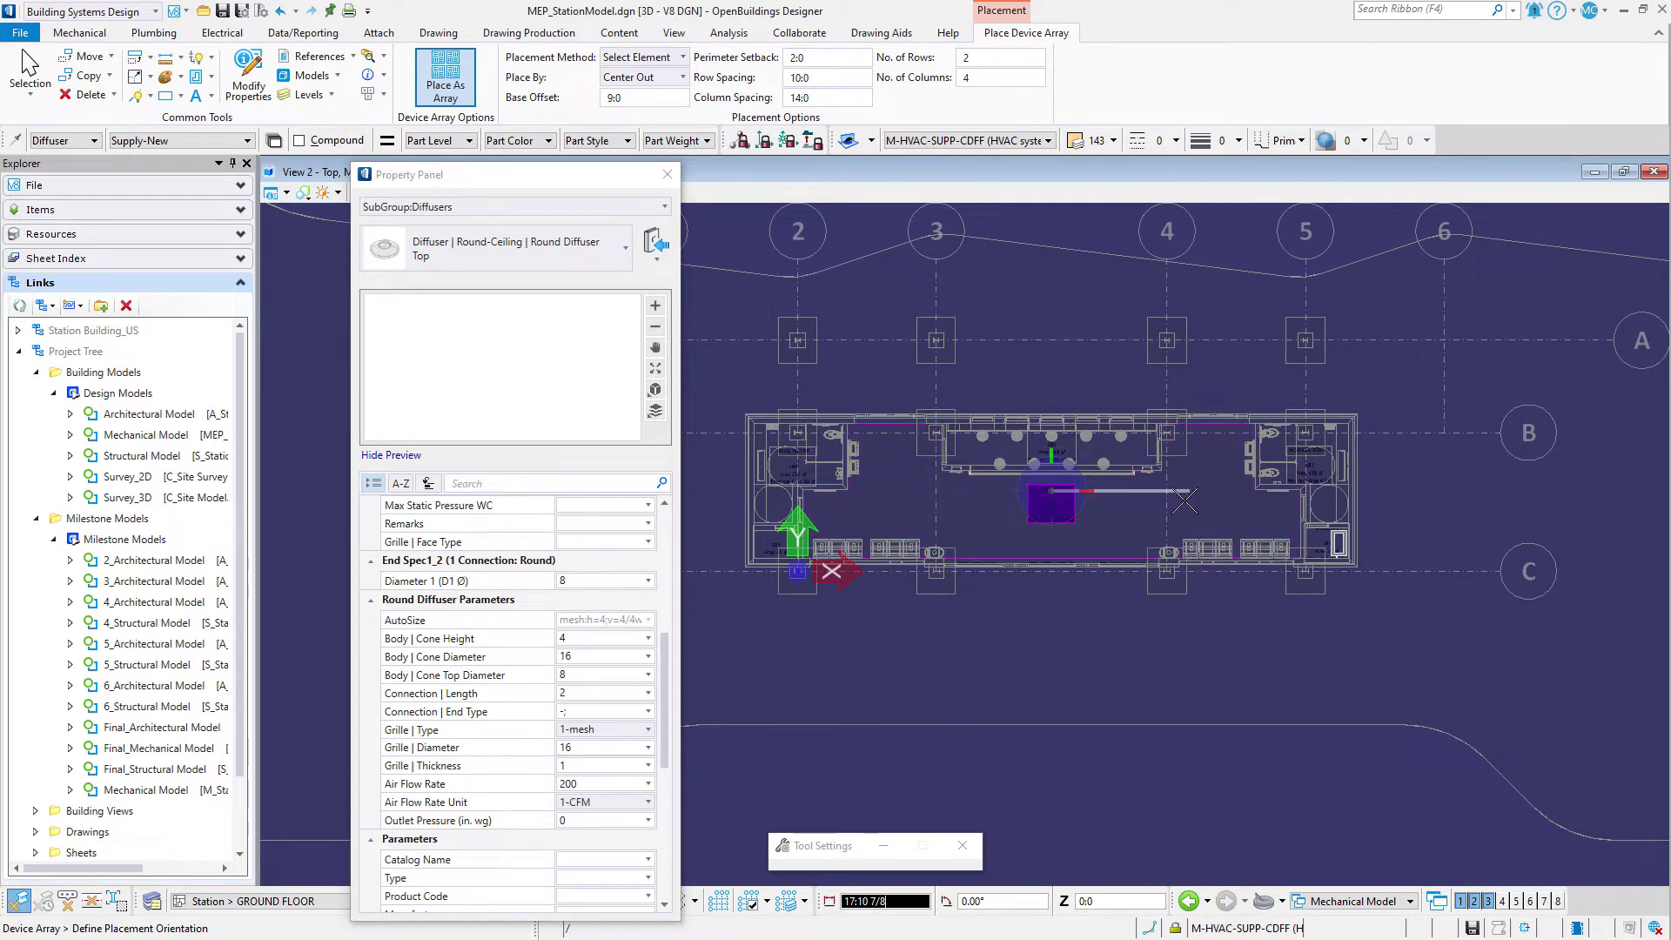
- Confirm the orientation of the round diffuser array in the central space and end the placement
{"action": "left_click", "coordinate": [1181, 503]}
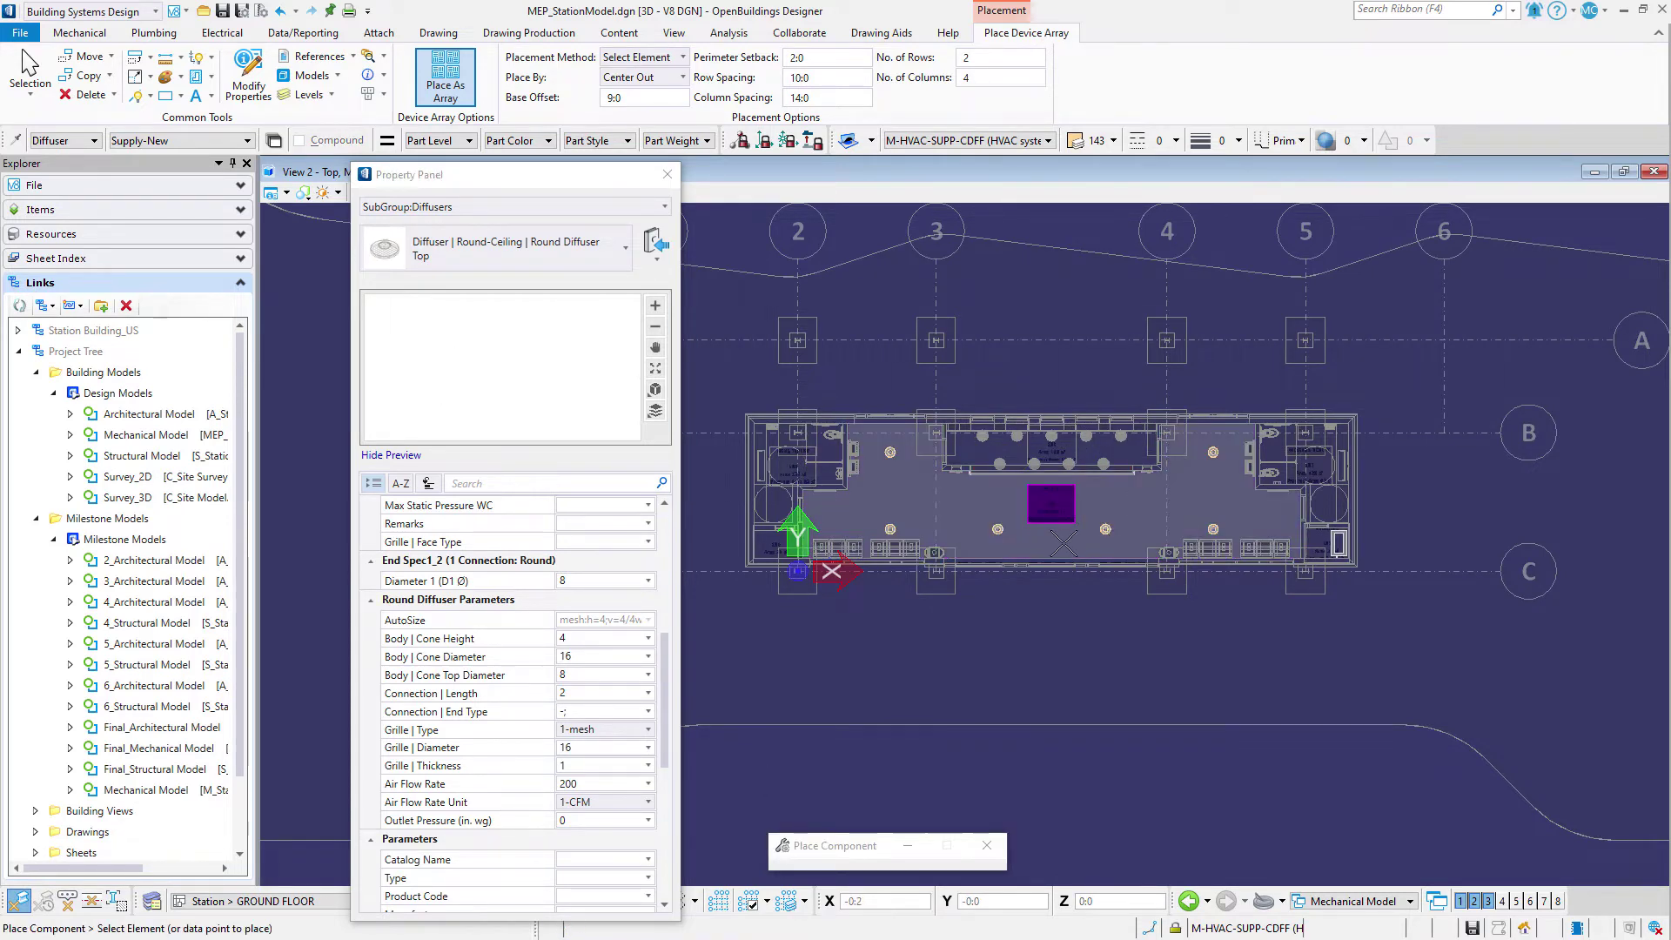
{"action": "right_click", "coordinate": [1062, 568]}
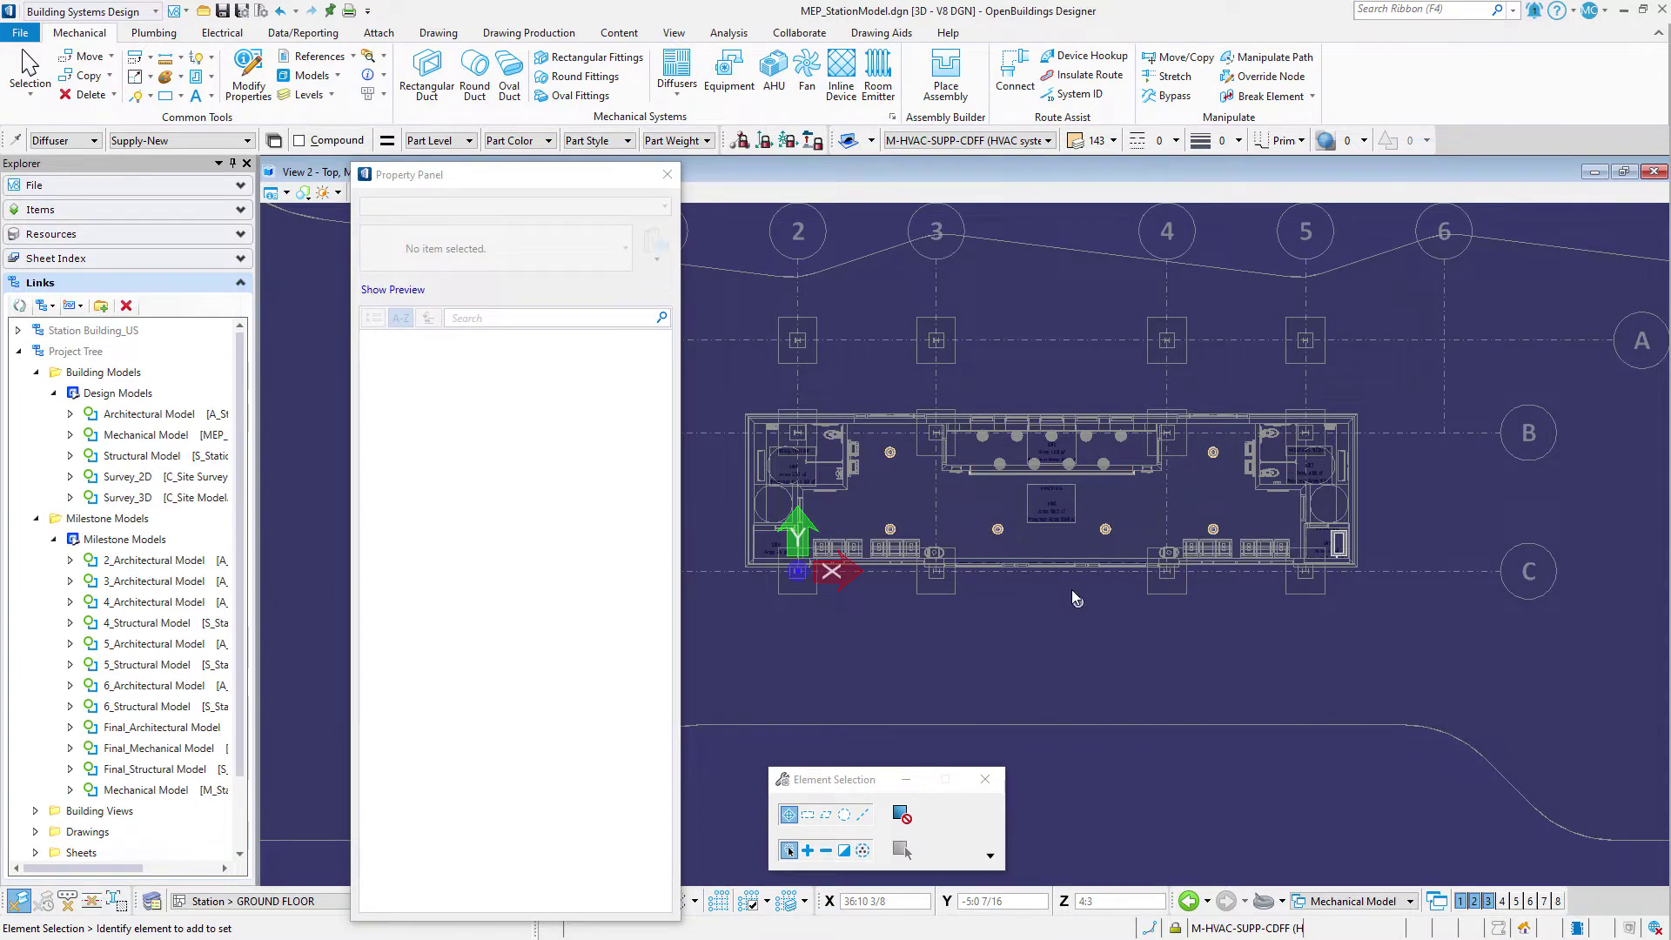
- Place two individual round ceiling diffusers in line with the array's upper-left diffuser, at 14 ft spacing along X, to complete the upper row
{"action": "left_click", "coordinate": [688, 71]}
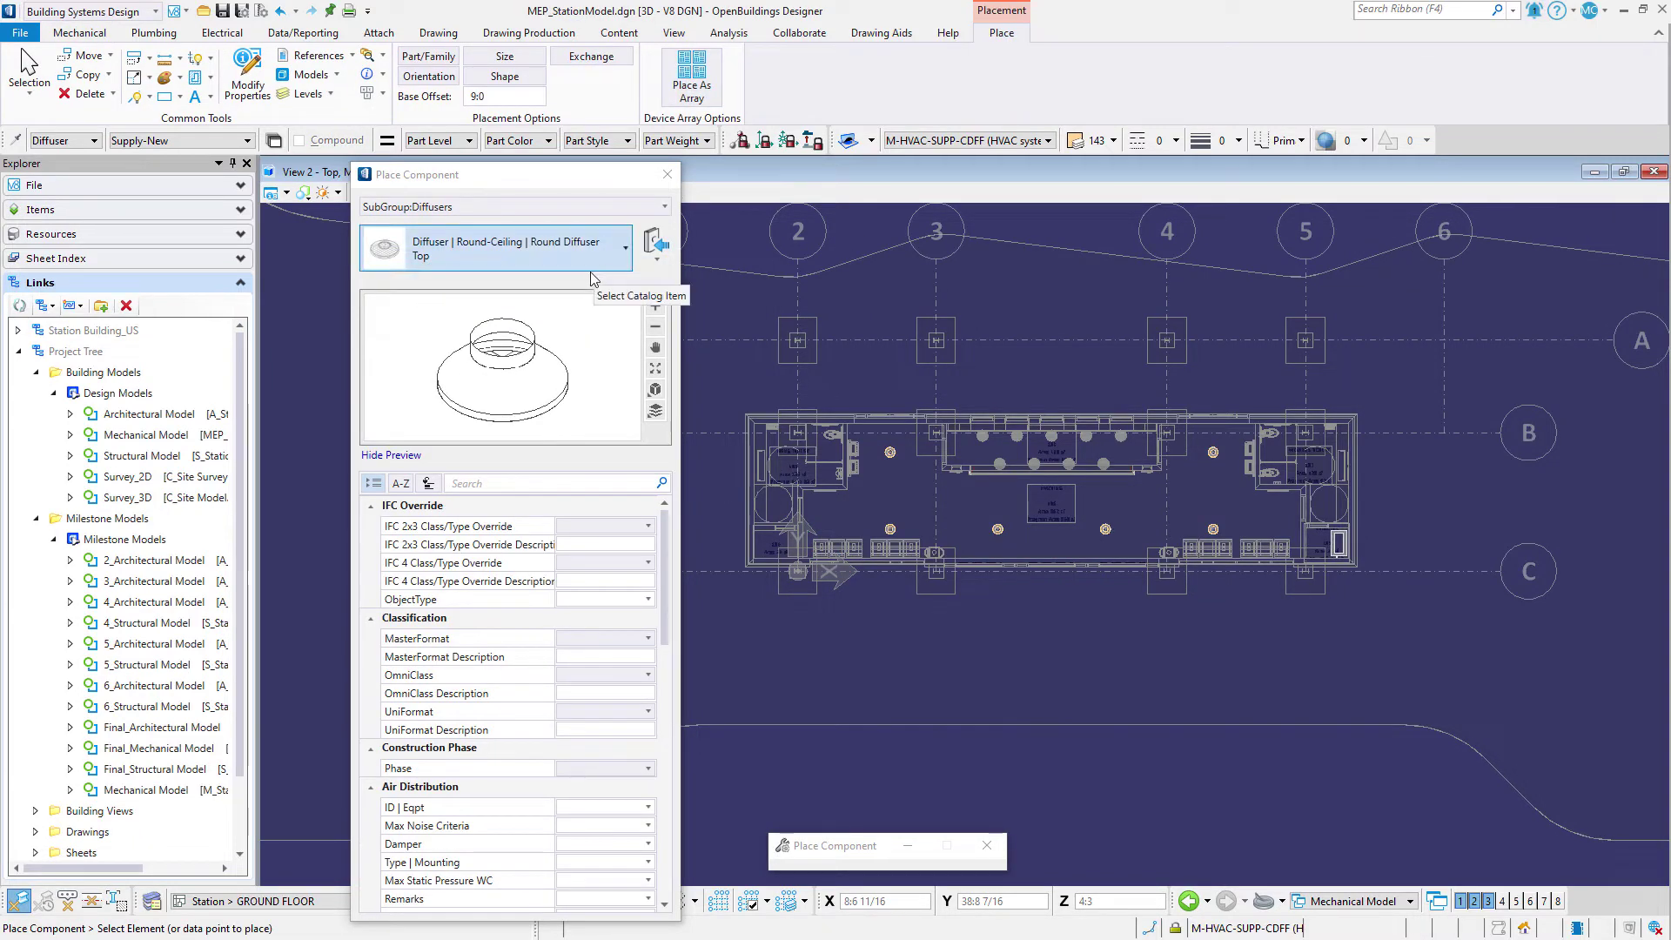
{"action": "scroll", "coordinate": [587, 578], "scroll_direction": "down", "scroll_amount": 1}
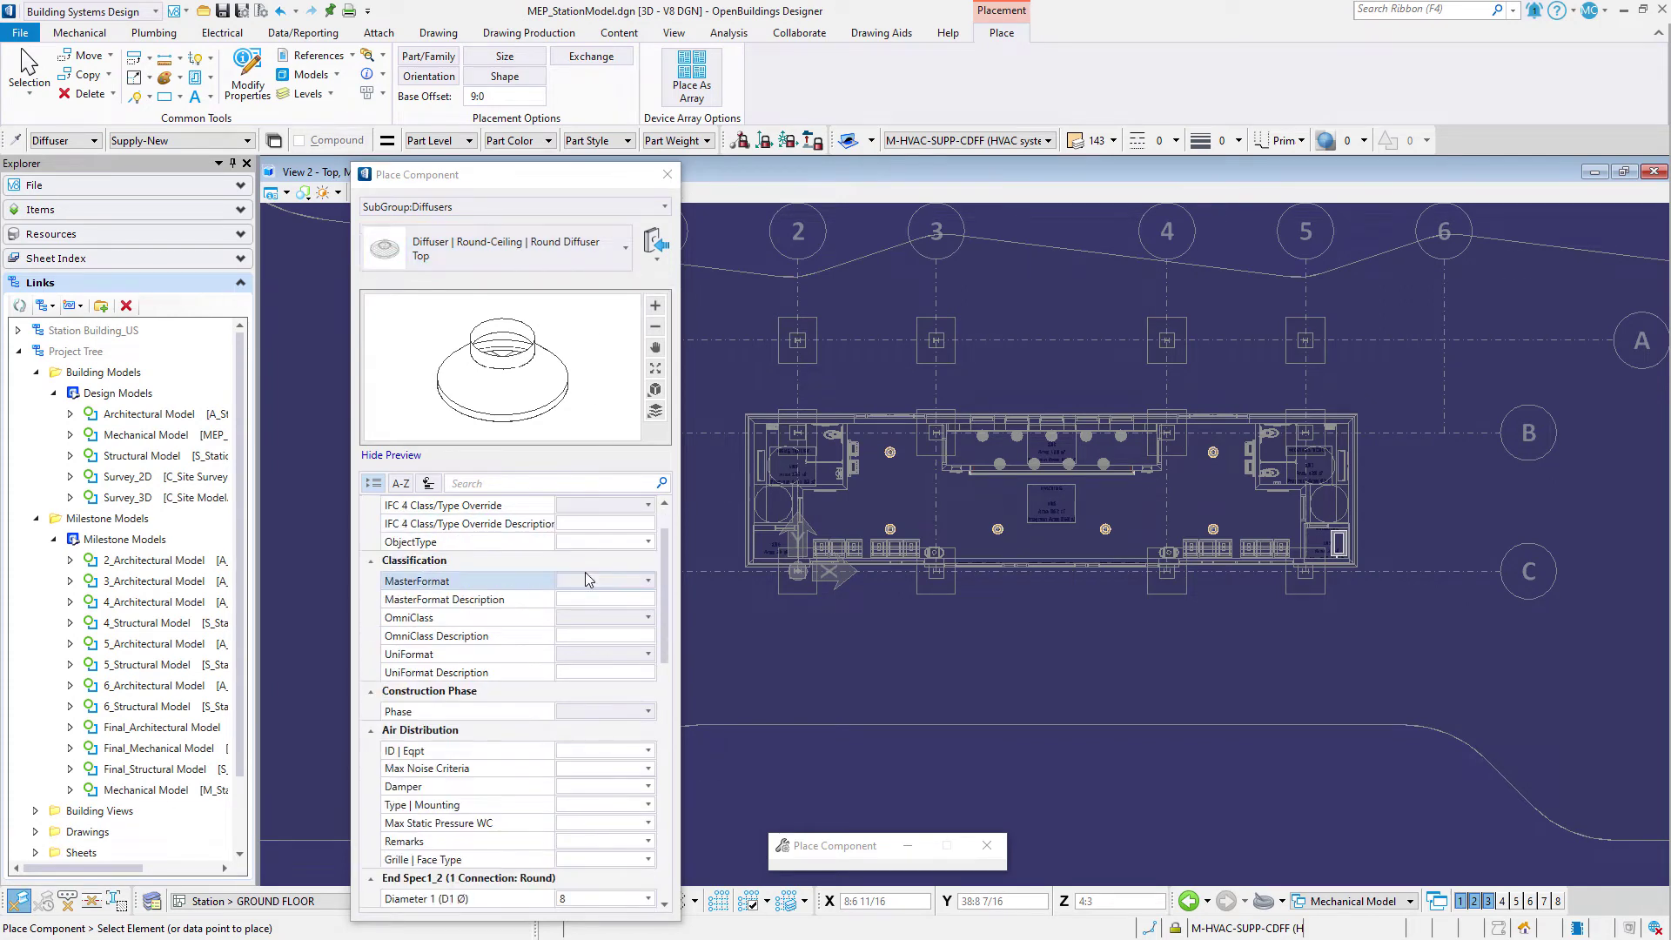
{"action": "scroll", "coordinate": [587, 579], "scroll_direction": "down", "scroll_amount": 6}
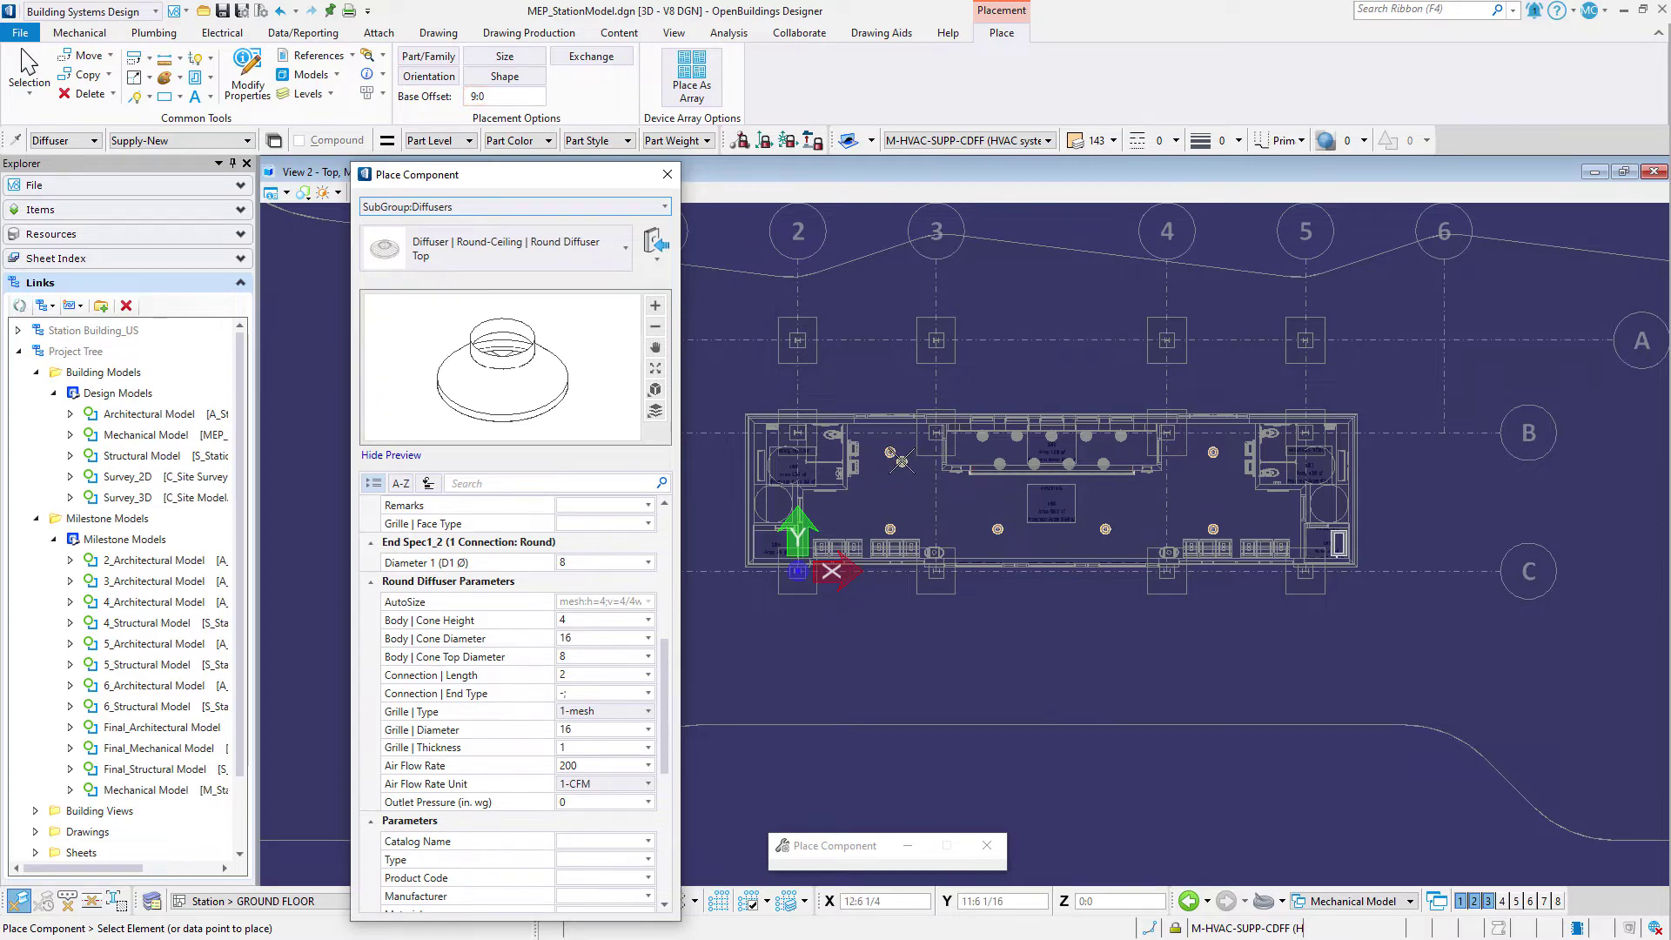
{"action": "scroll", "coordinate": [905, 453], "scroll_direction": "up", "scroll_amount": 3}
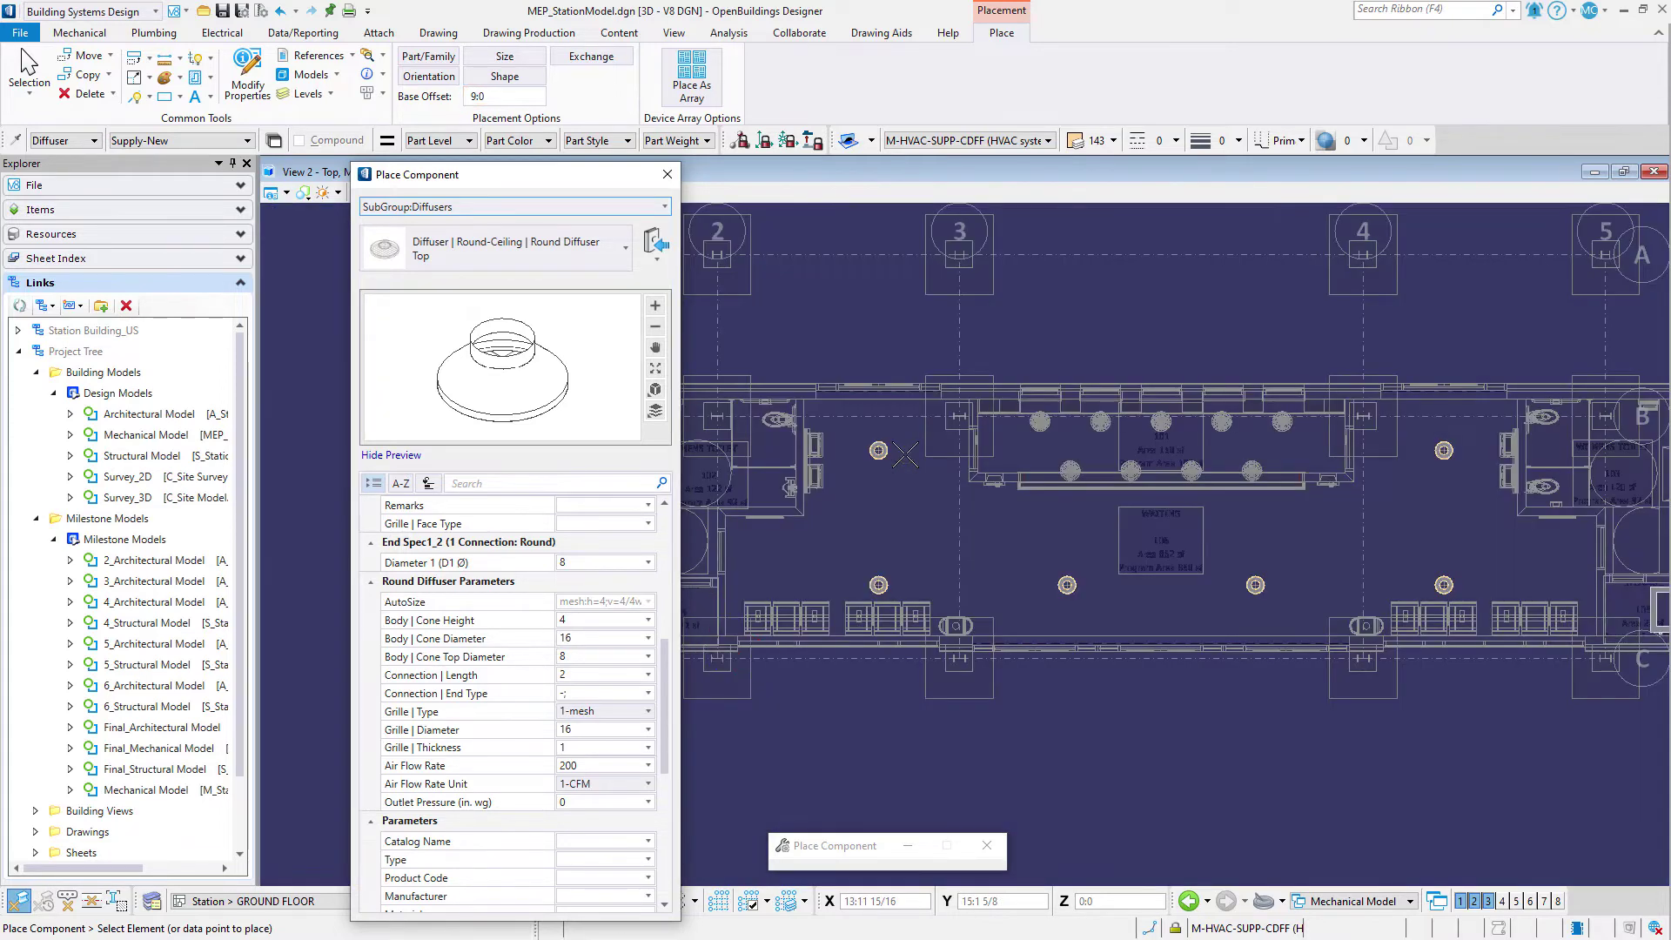
{"action": "scroll", "coordinate": [905, 454], "scroll_direction": "up", "scroll_amount": 2}
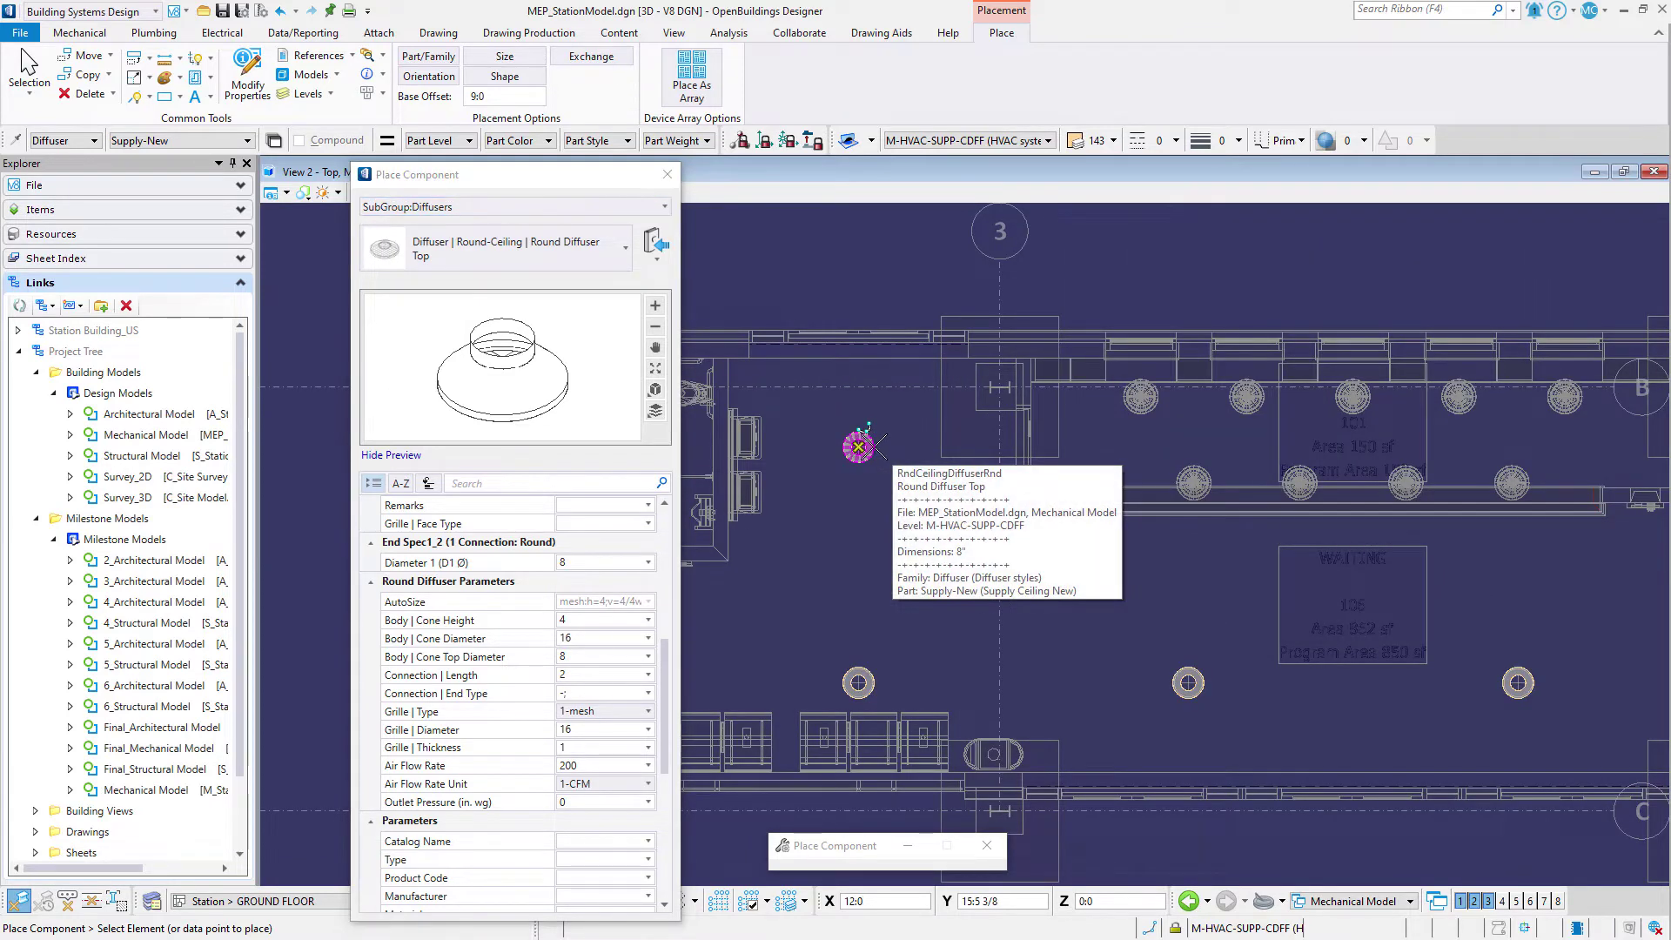
{"action": "key", "text": "o"}
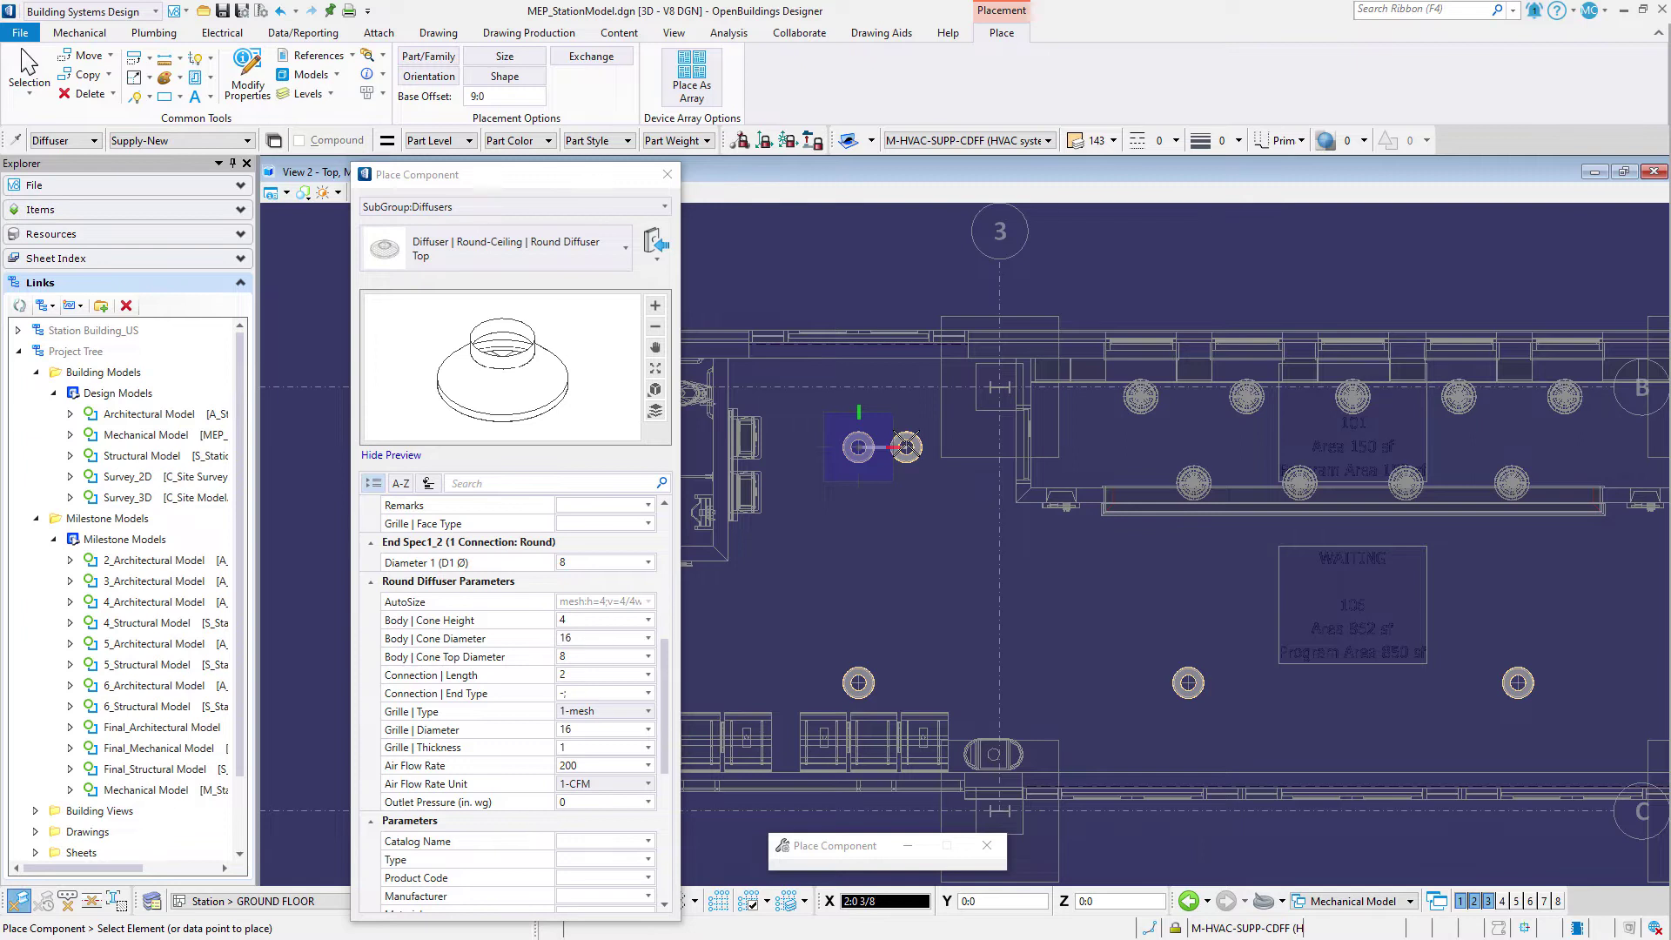
{"action": "key", "text": "F11"}
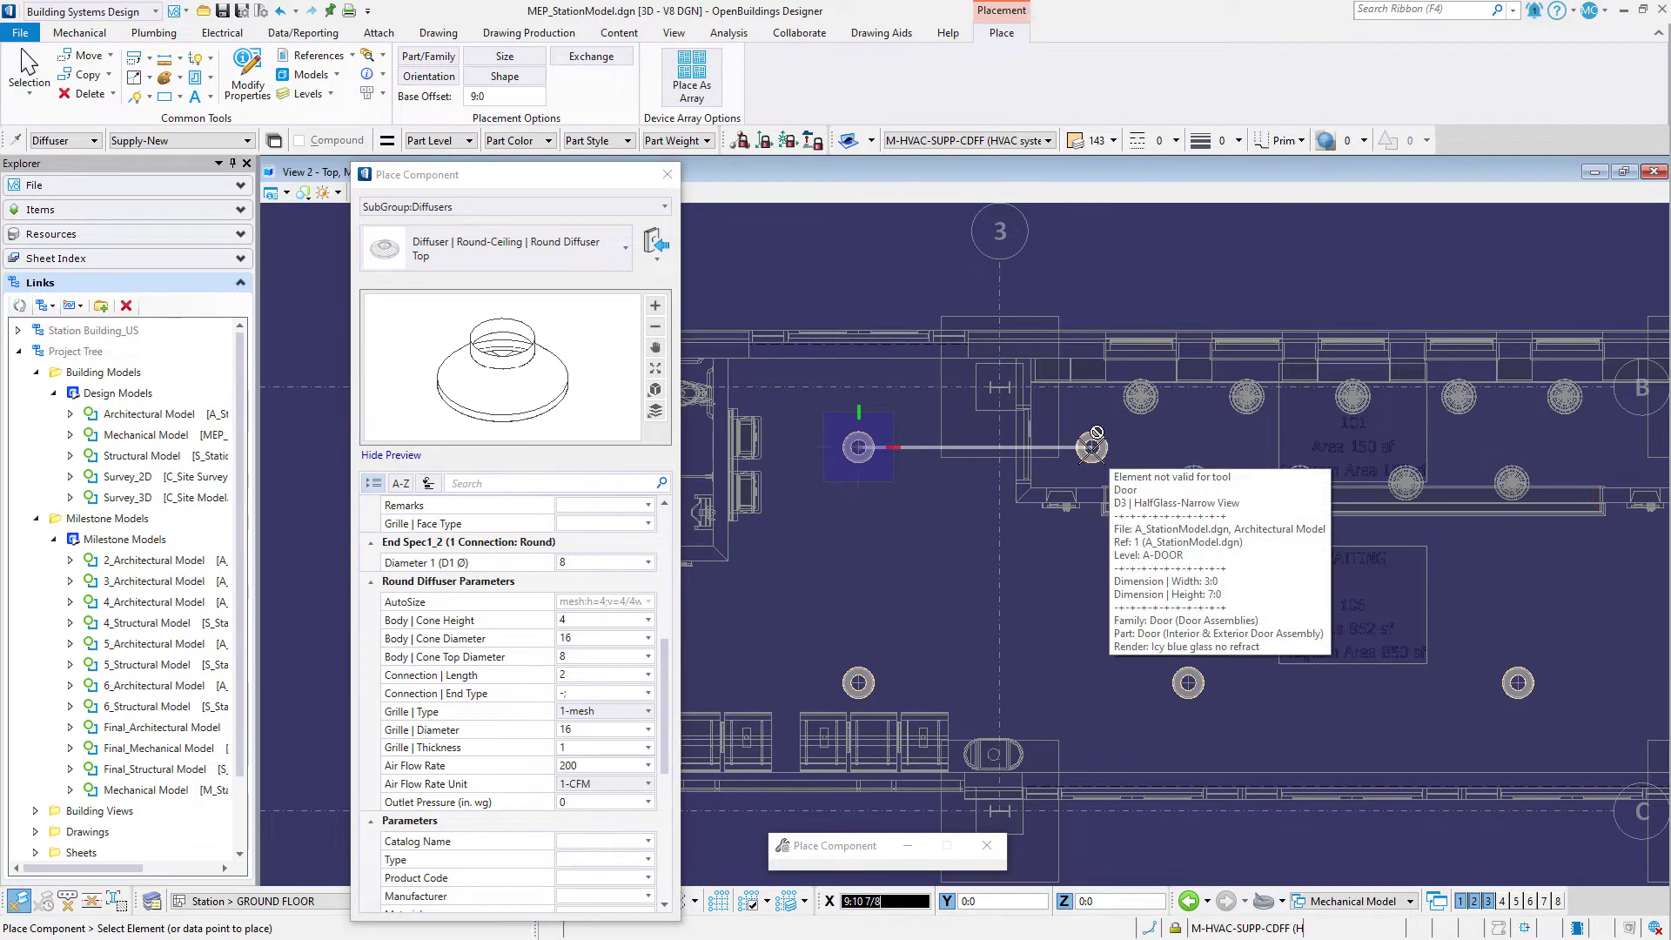
{"action": "key", "text": "Return"}
{"action": "type", "text": "14"}
{"action": "left_click", "coordinate": [1090, 447]}
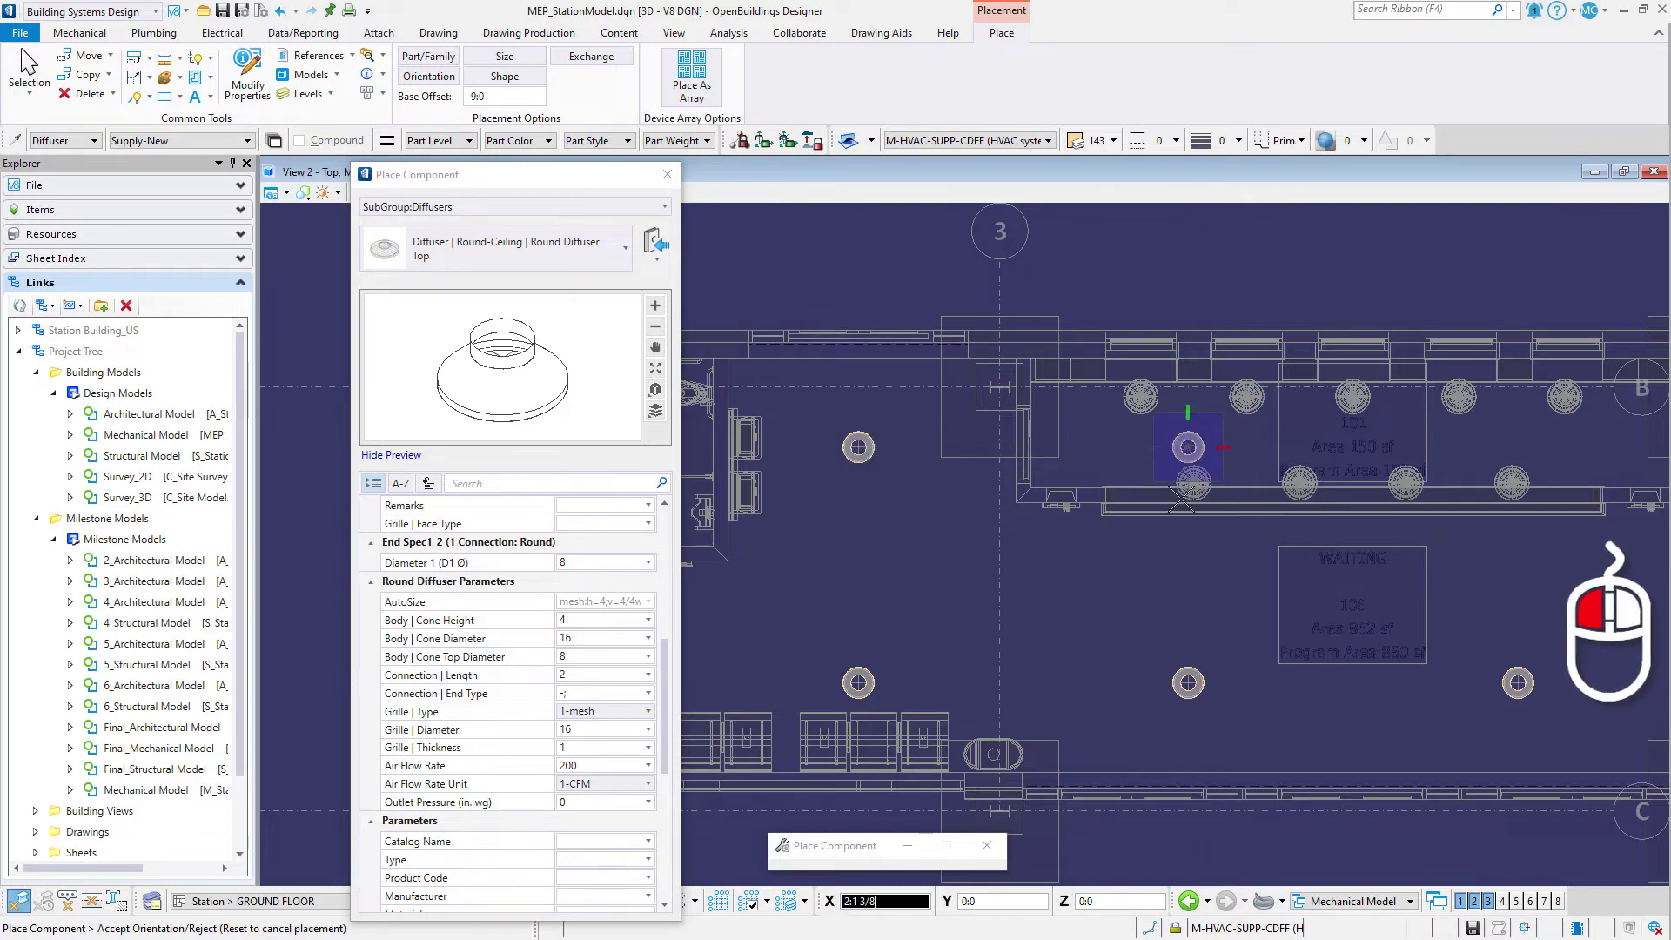
{"action": "left_click", "coordinate": [1231, 447]}
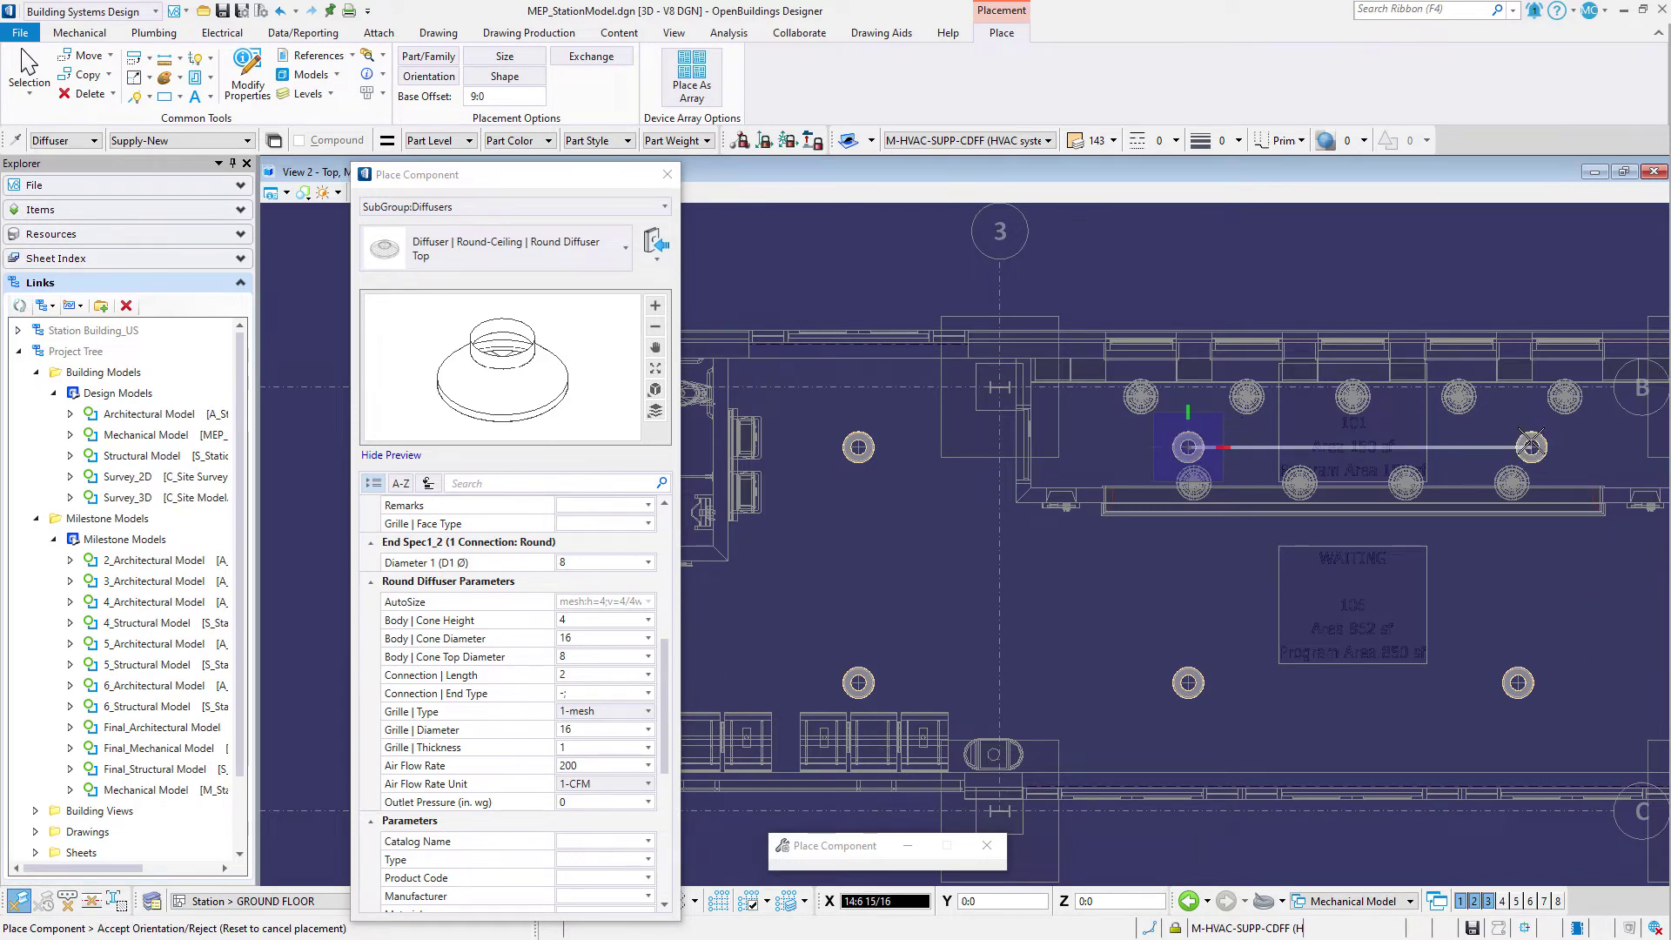
{"action": "type", "text": "14"}
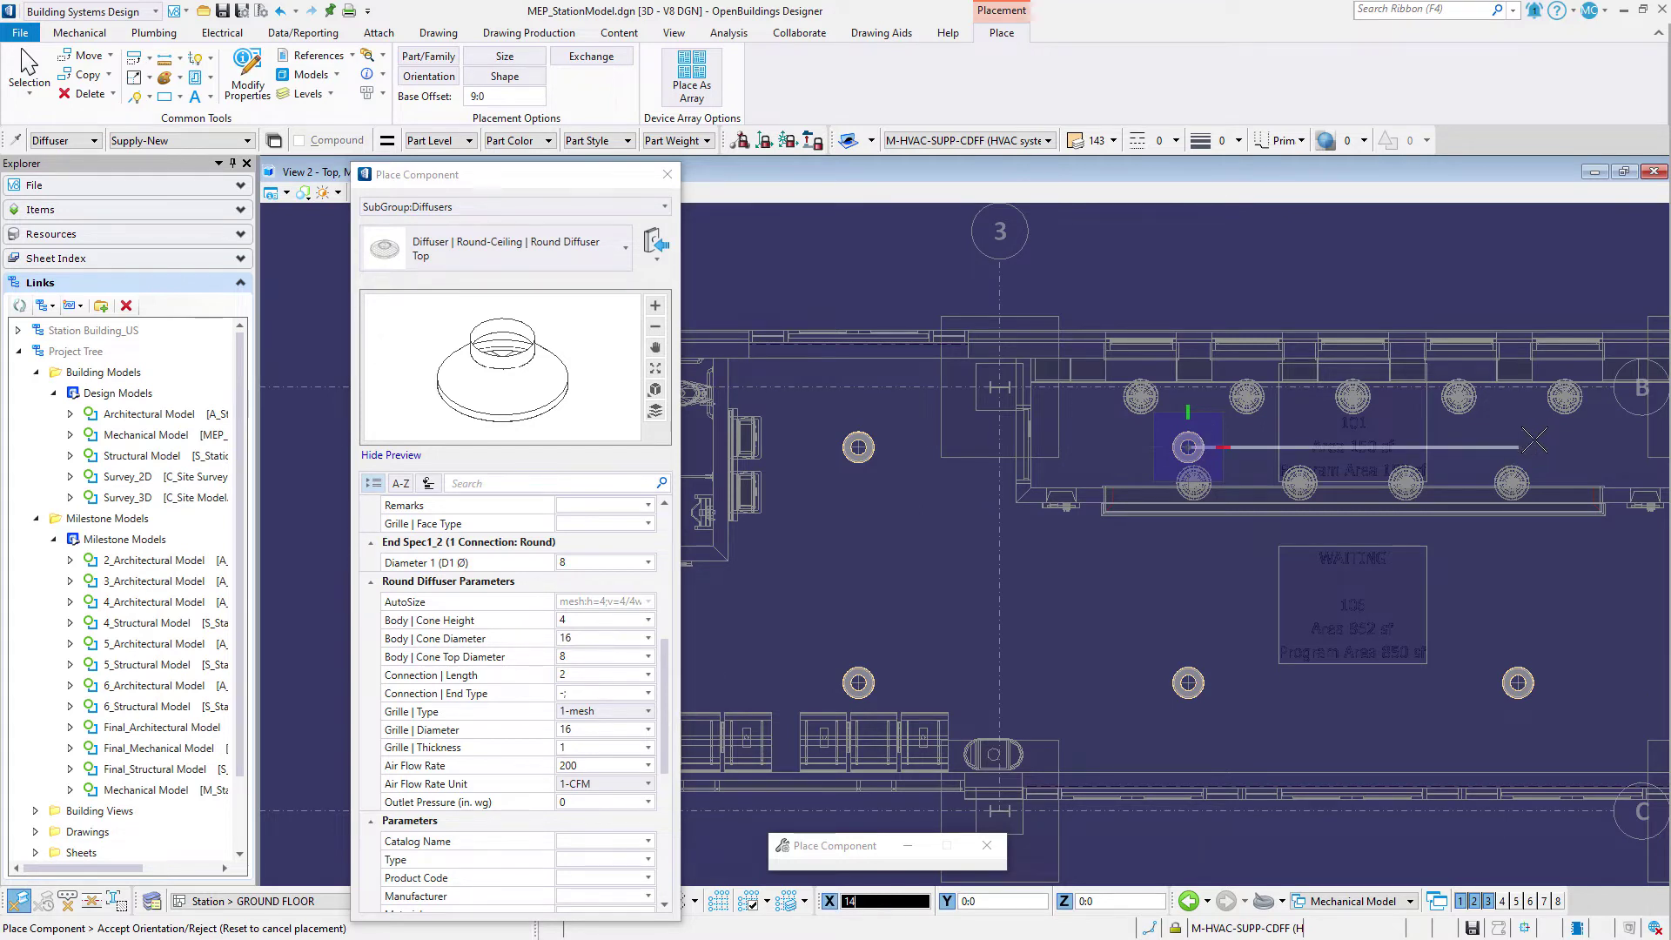
{"action": "left_click", "coordinate": [1548, 440]}
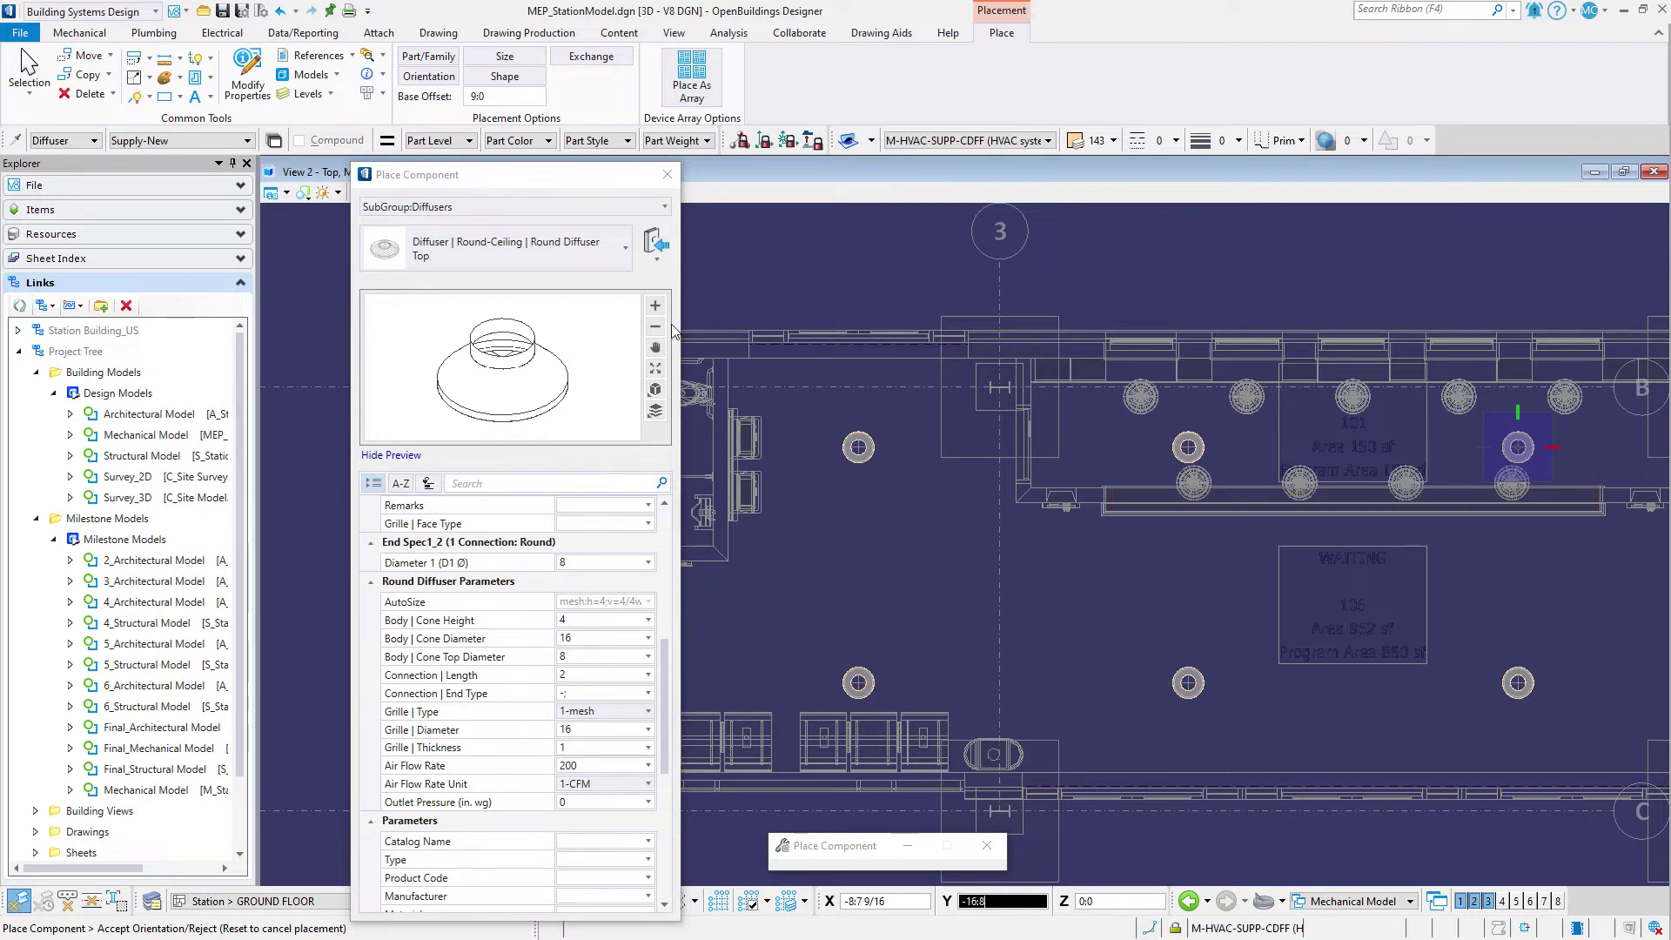
- Search the diffuser catalog for "ceili" and choose Diffuser | Square Ceiling-Round Conn. | Square Diffuser Top
{"action": "left_click", "coordinate": [624, 248]}
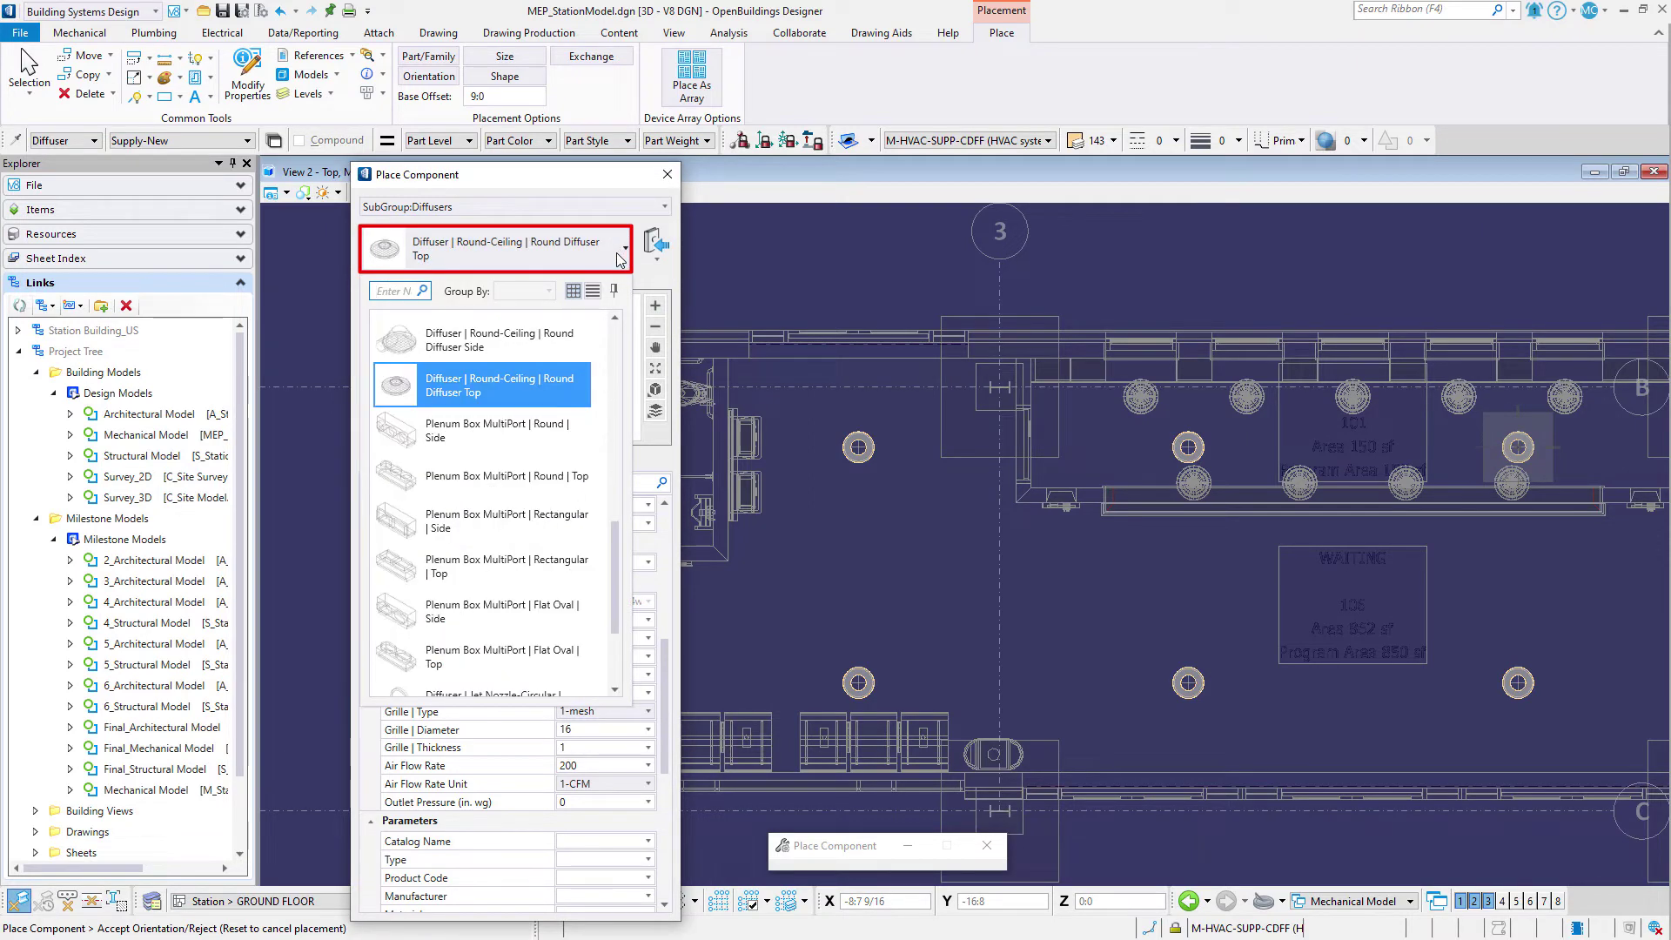
{"action": "type", "text": "c"}
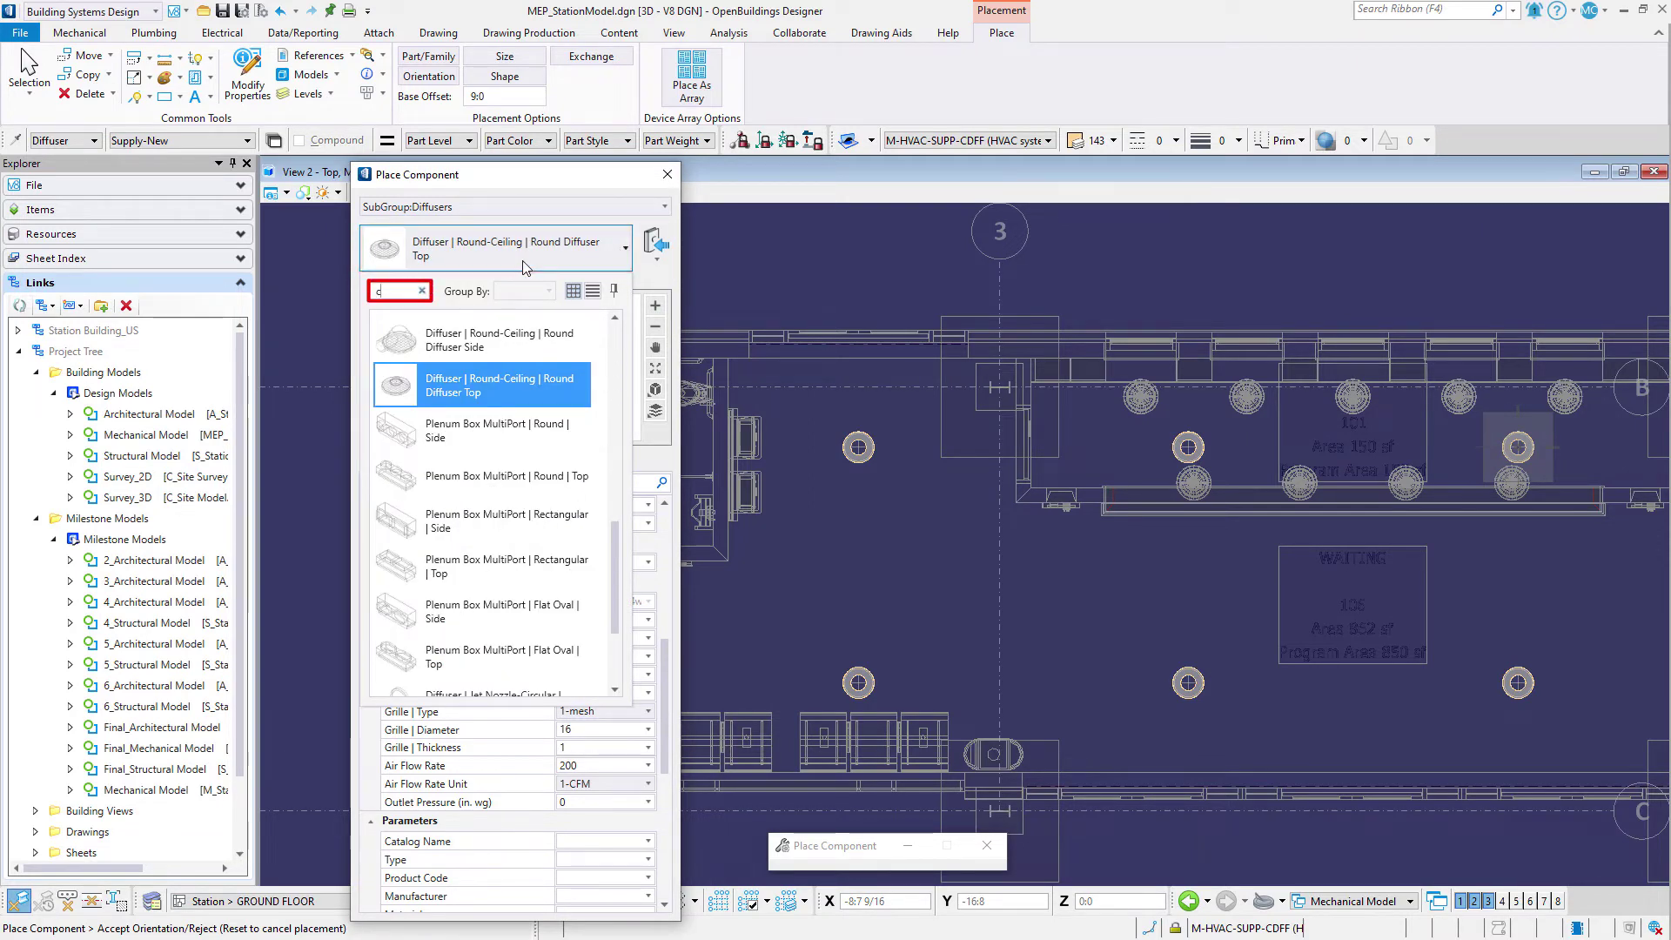
{"action": "type", "text": "eili"}
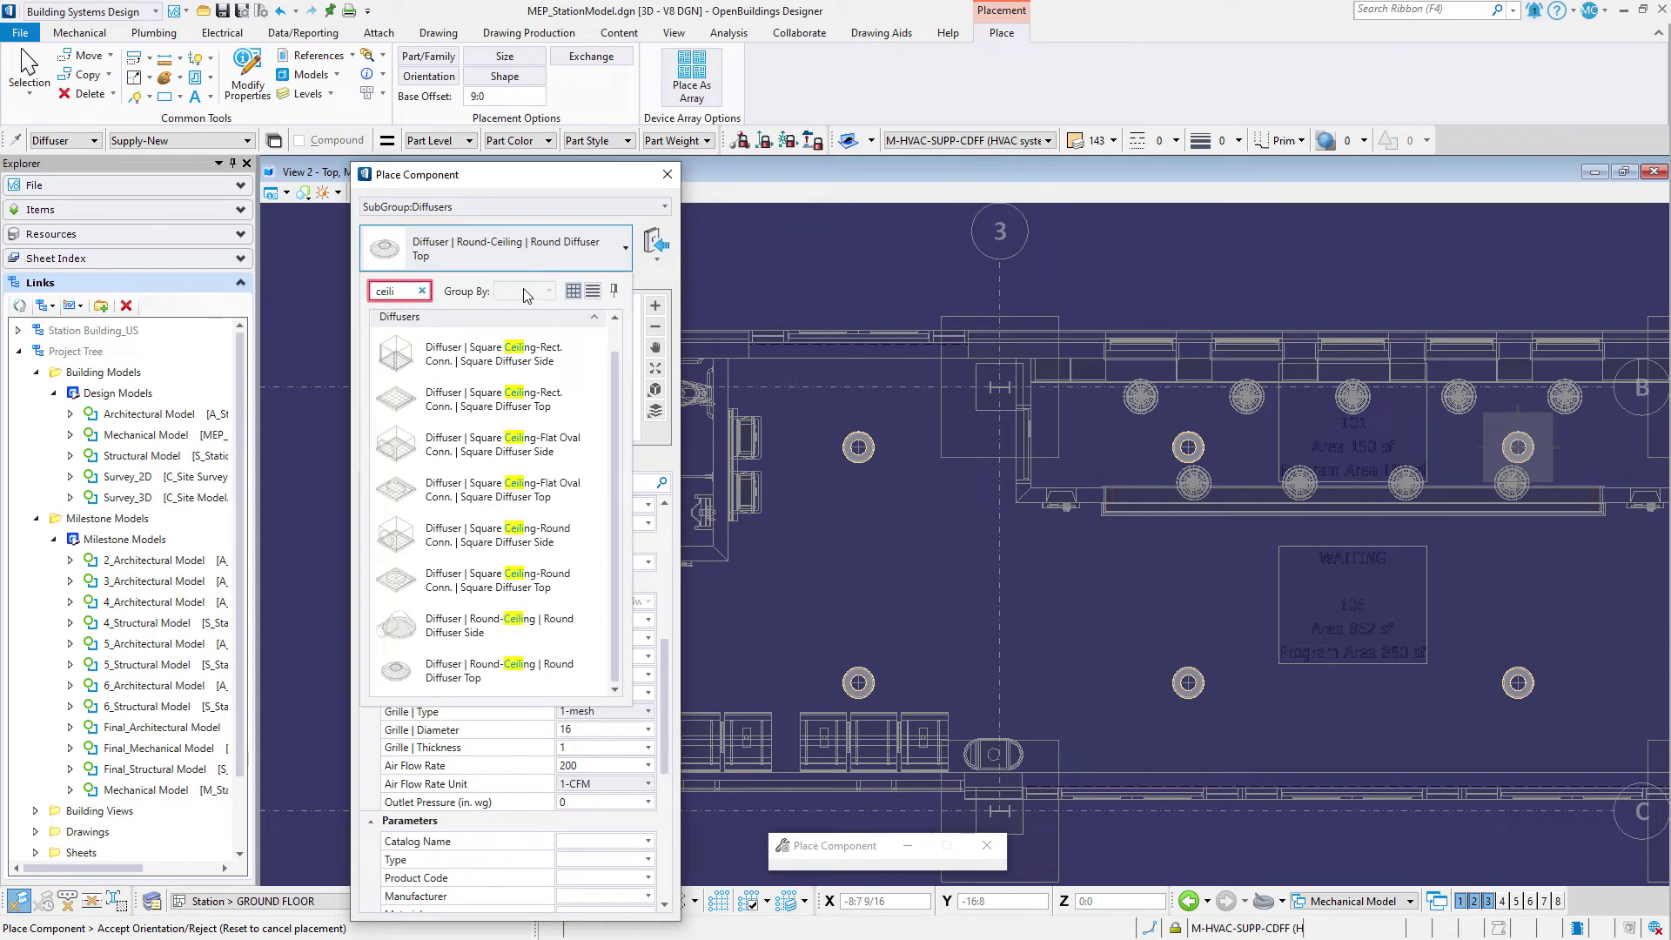
{"action": "left_click", "coordinate": [566, 581]}
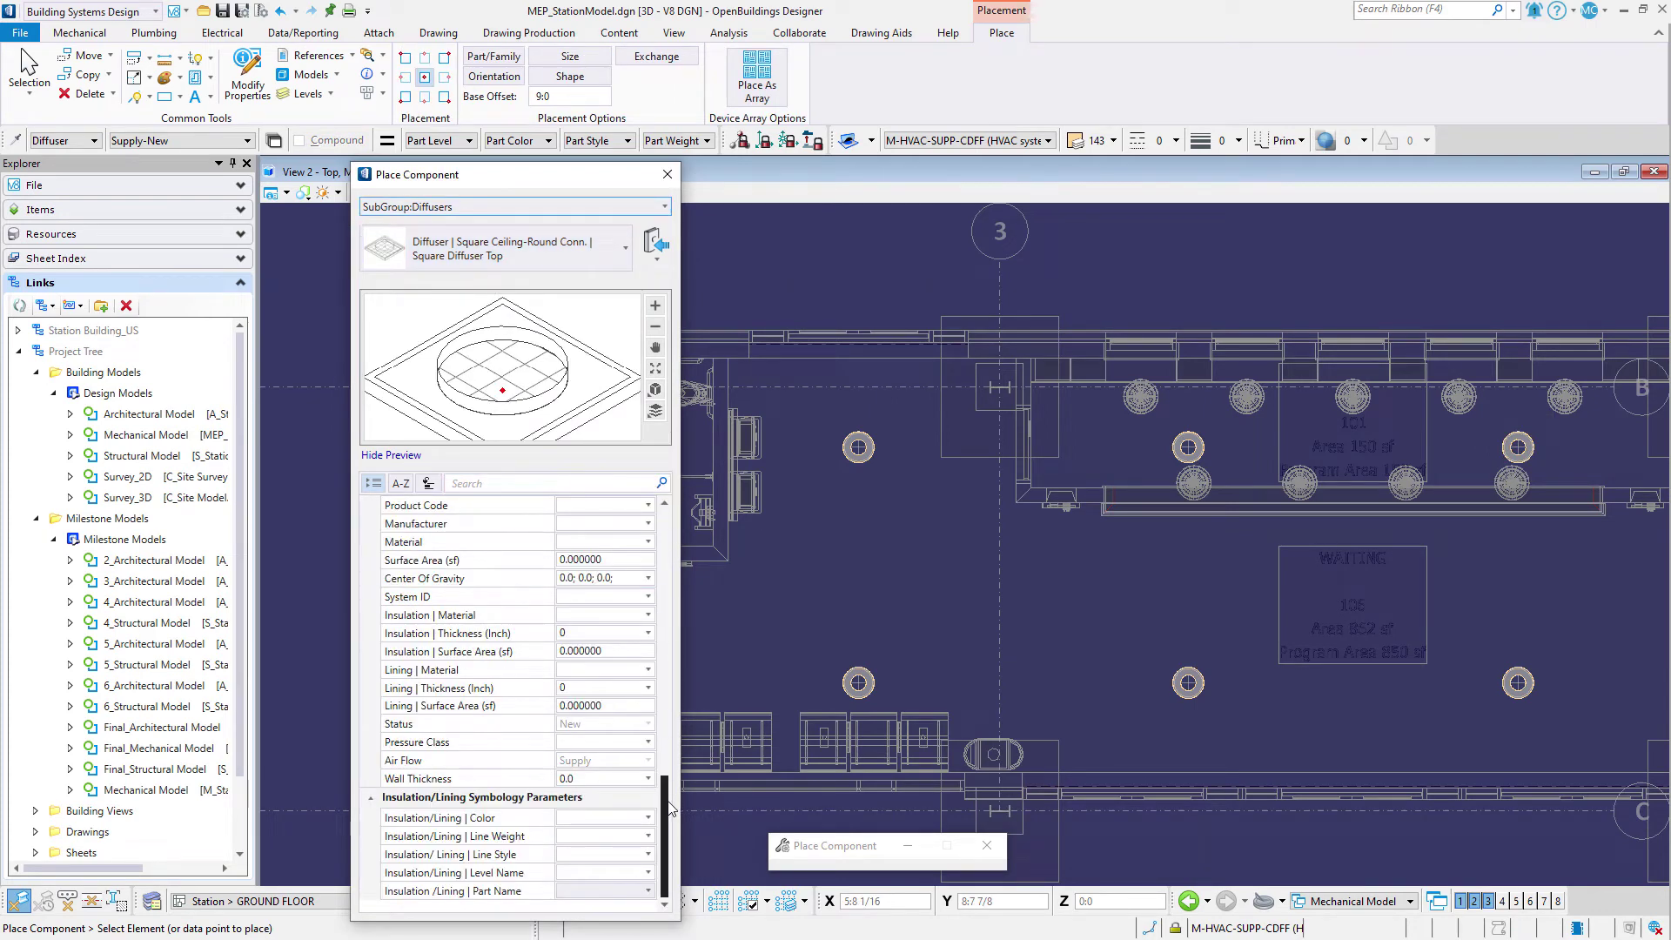
- Set the square diffuser's Catalog Name to titus
{"action": "left_click_drag", "start_coordinate": [671, 809], "coordinate": [678, 768]}
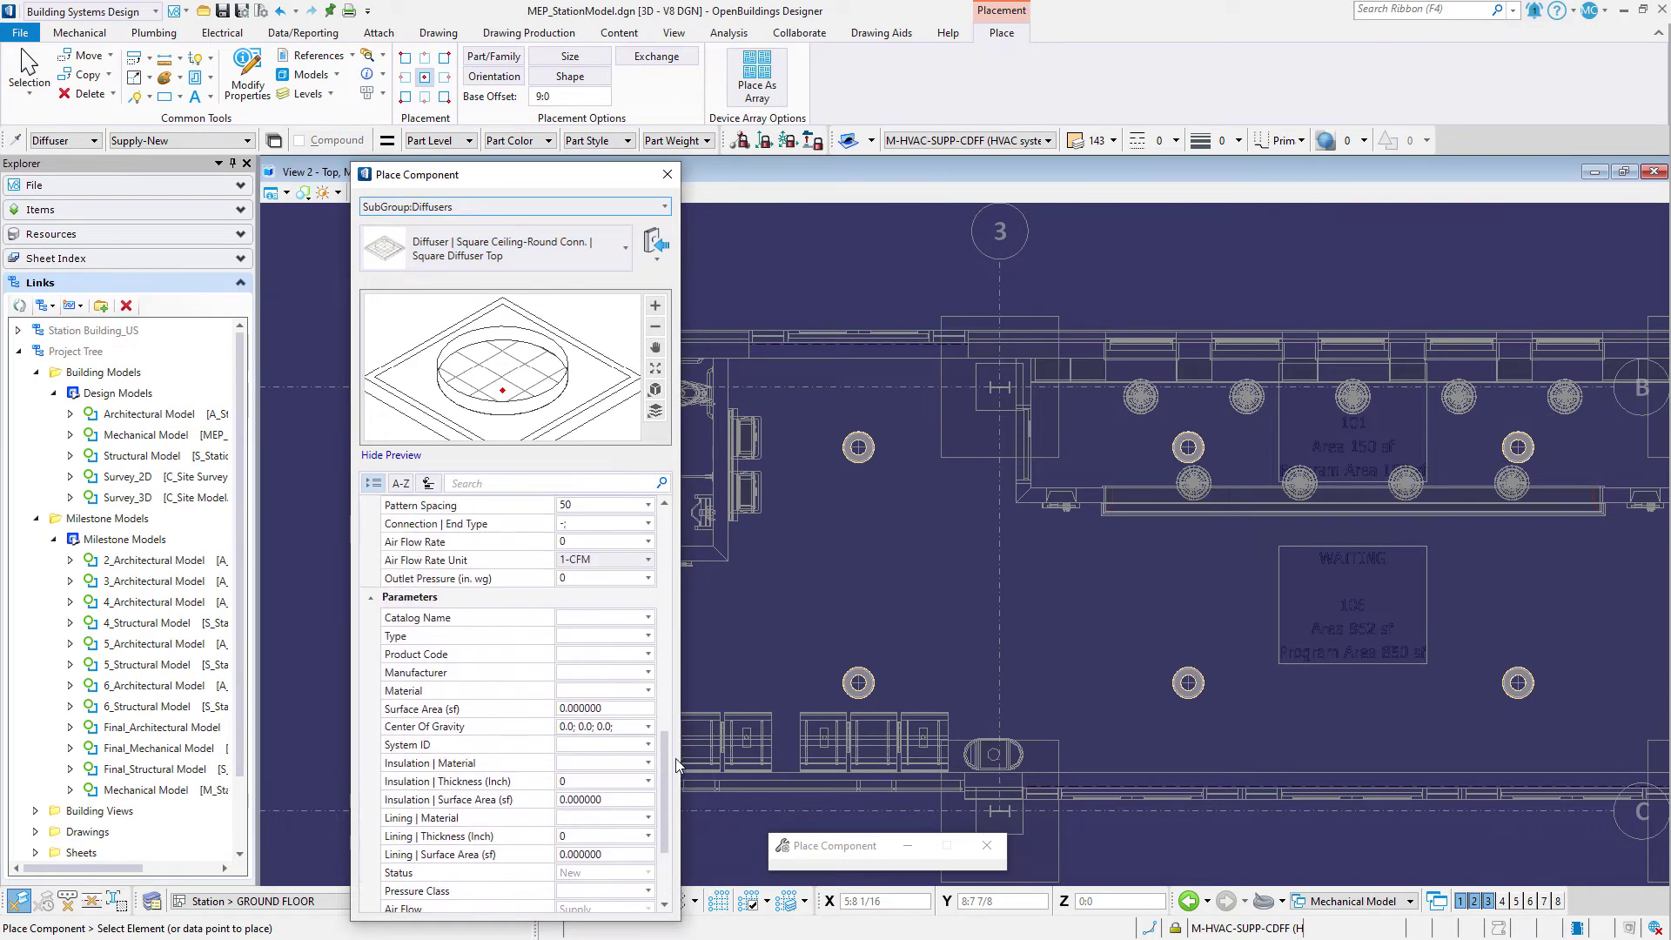
{"action": "left_click", "coordinate": [598, 618]}
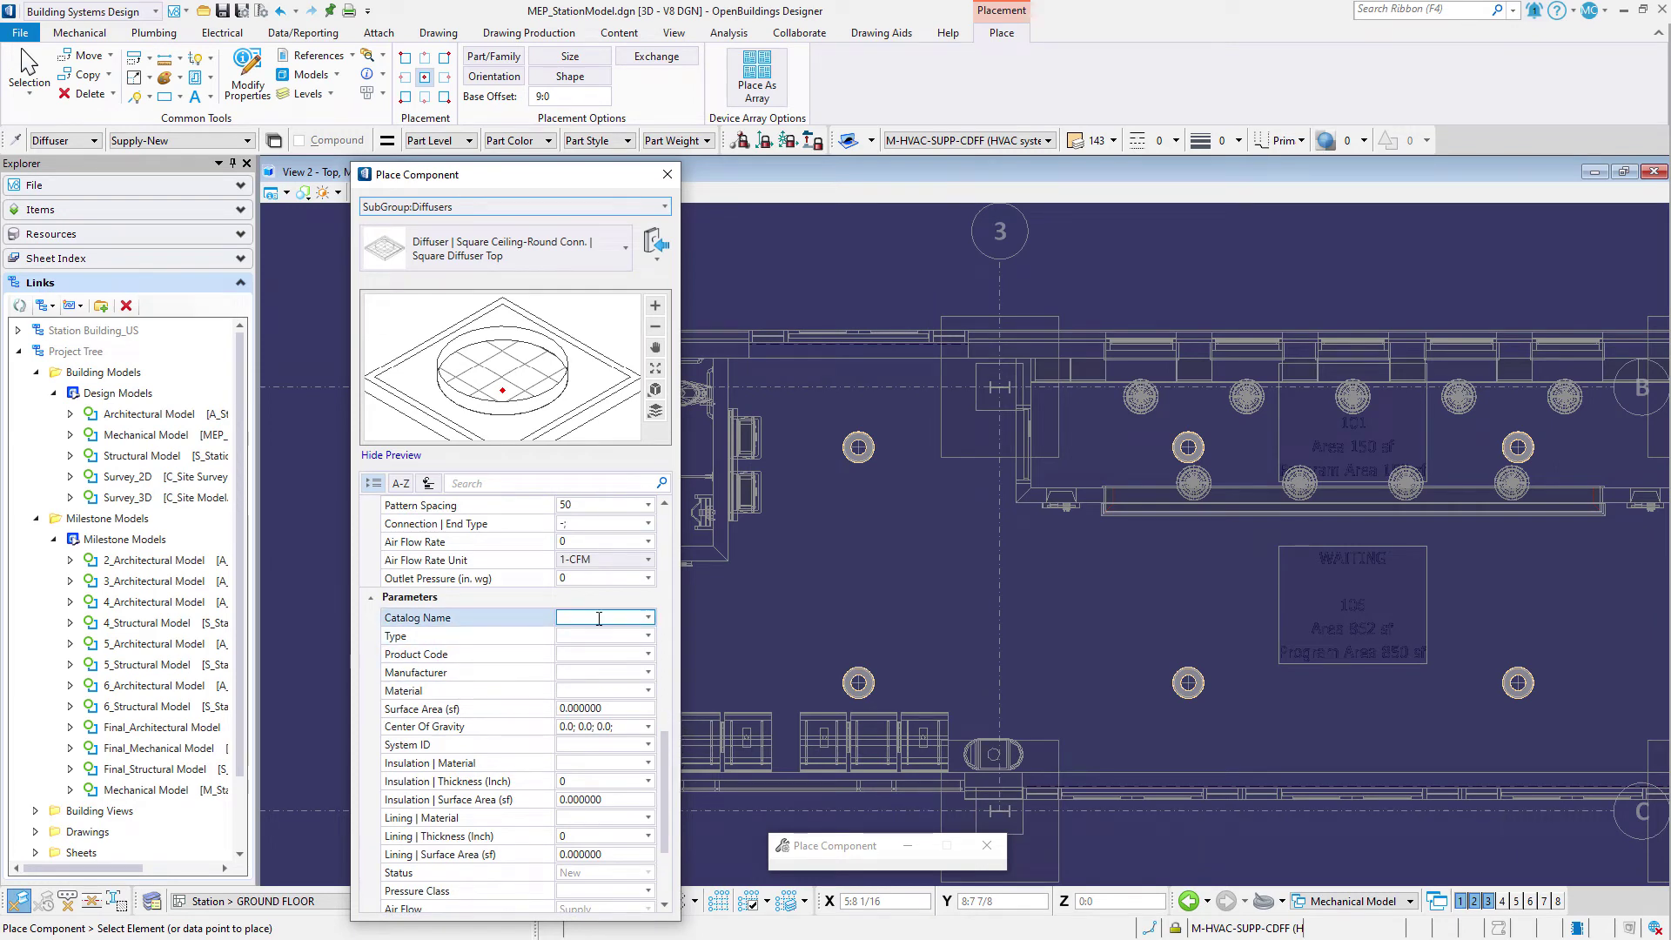
{"action": "left_click", "coordinate": [647, 618]}
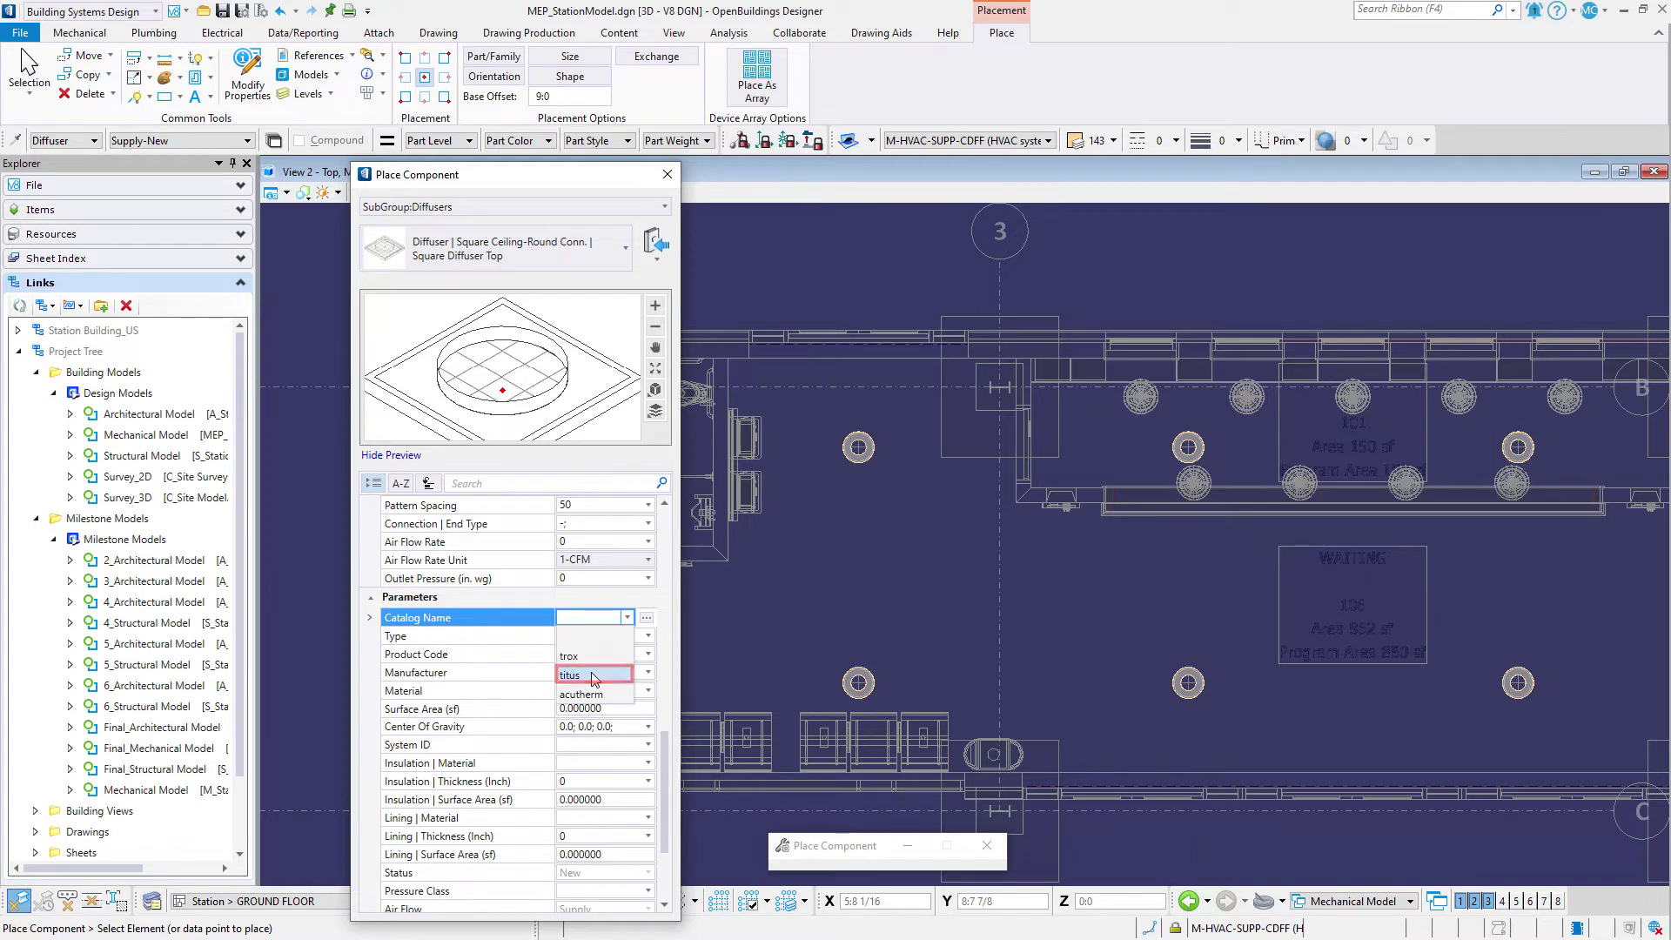
{"action": "left_click", "coordinate": [594, 675]}
{"action": "left_click", "coordinate": [594, 675]}
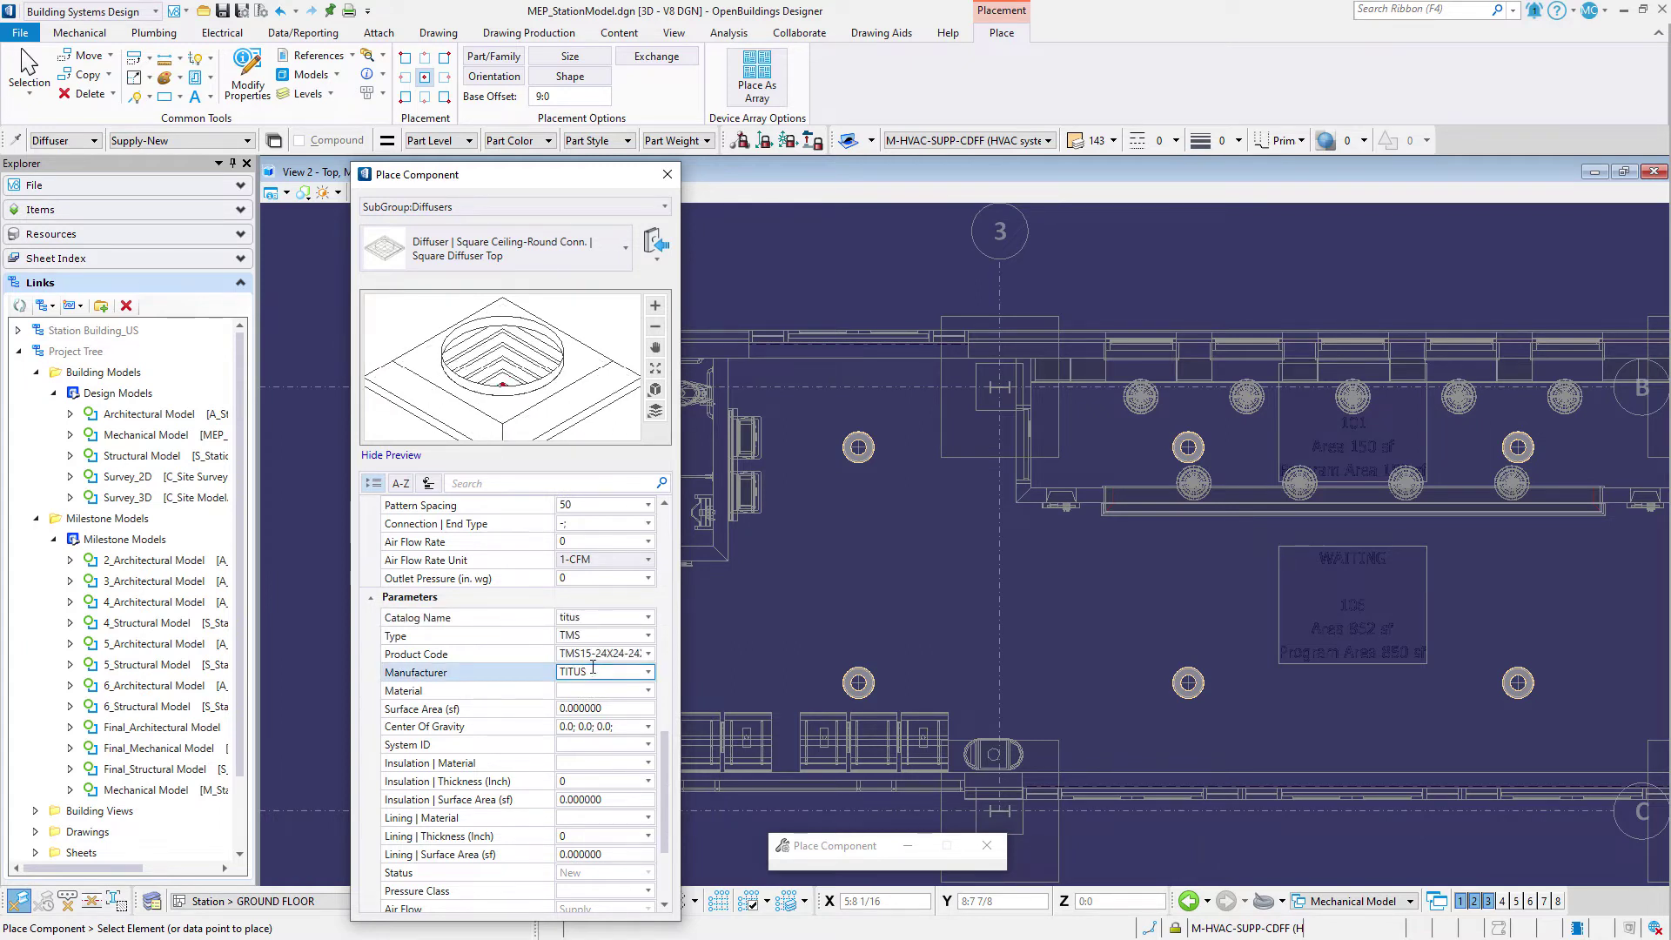
- Set the Product Code to TMS8-12X12-12X12 from the titus Manufacturer Catalog, filtered to a Diameter 1 of 8
{"action": "left_click", "coordinate": [631, 653]}
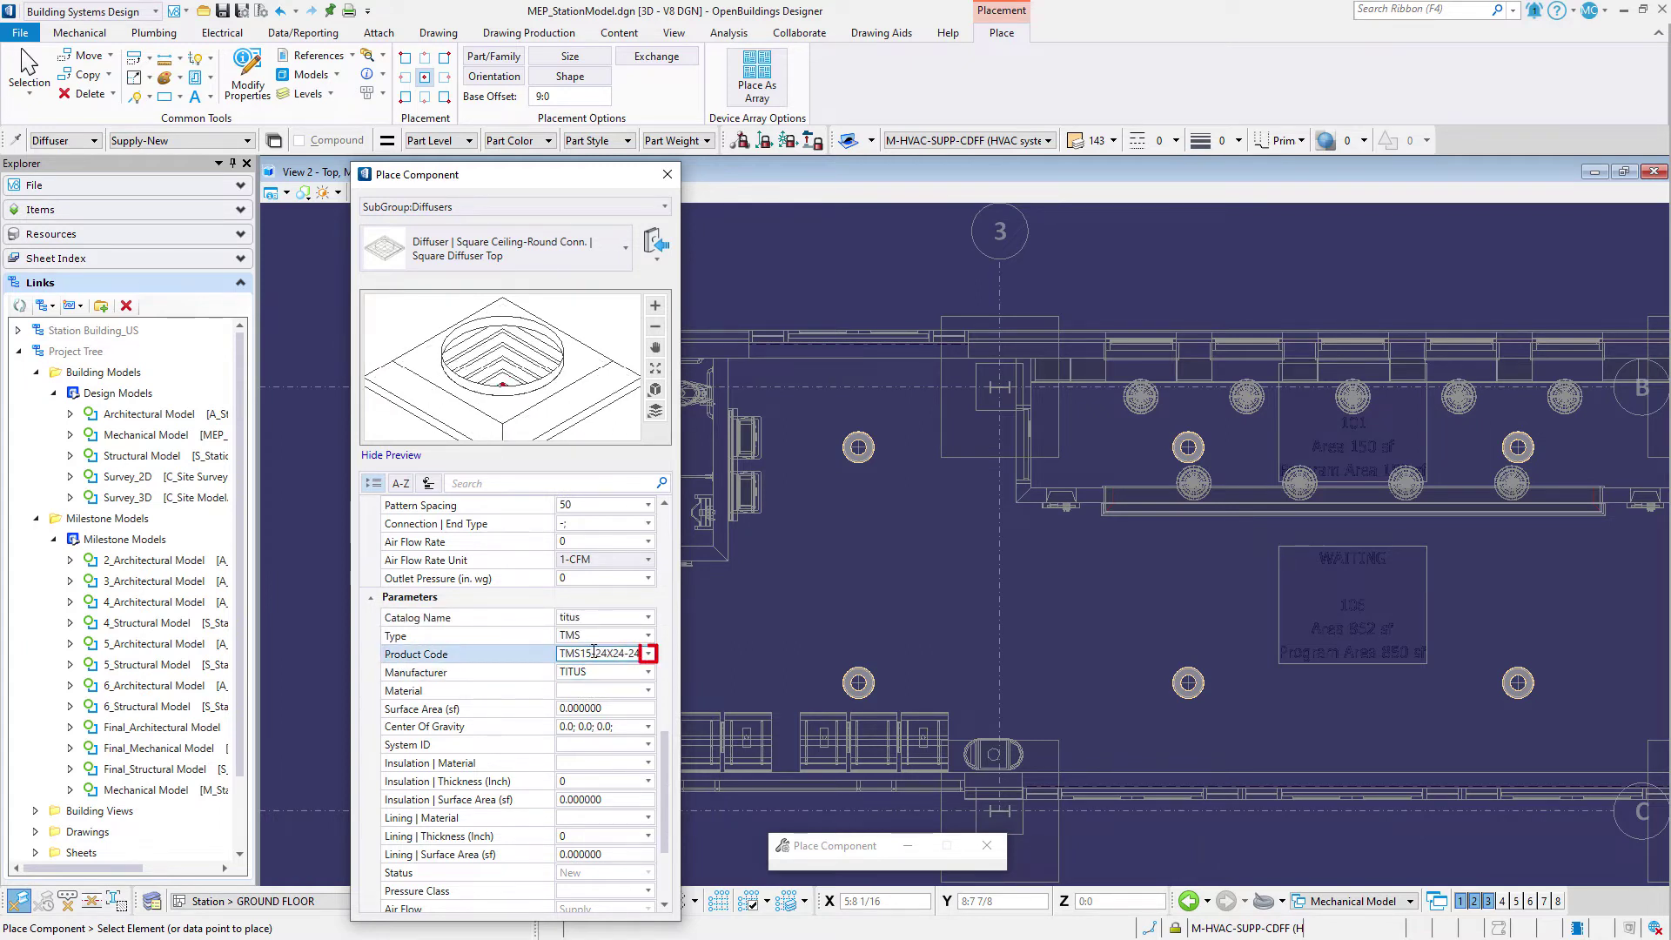
{"action": "left_click", "coordinate": [648, 655]}
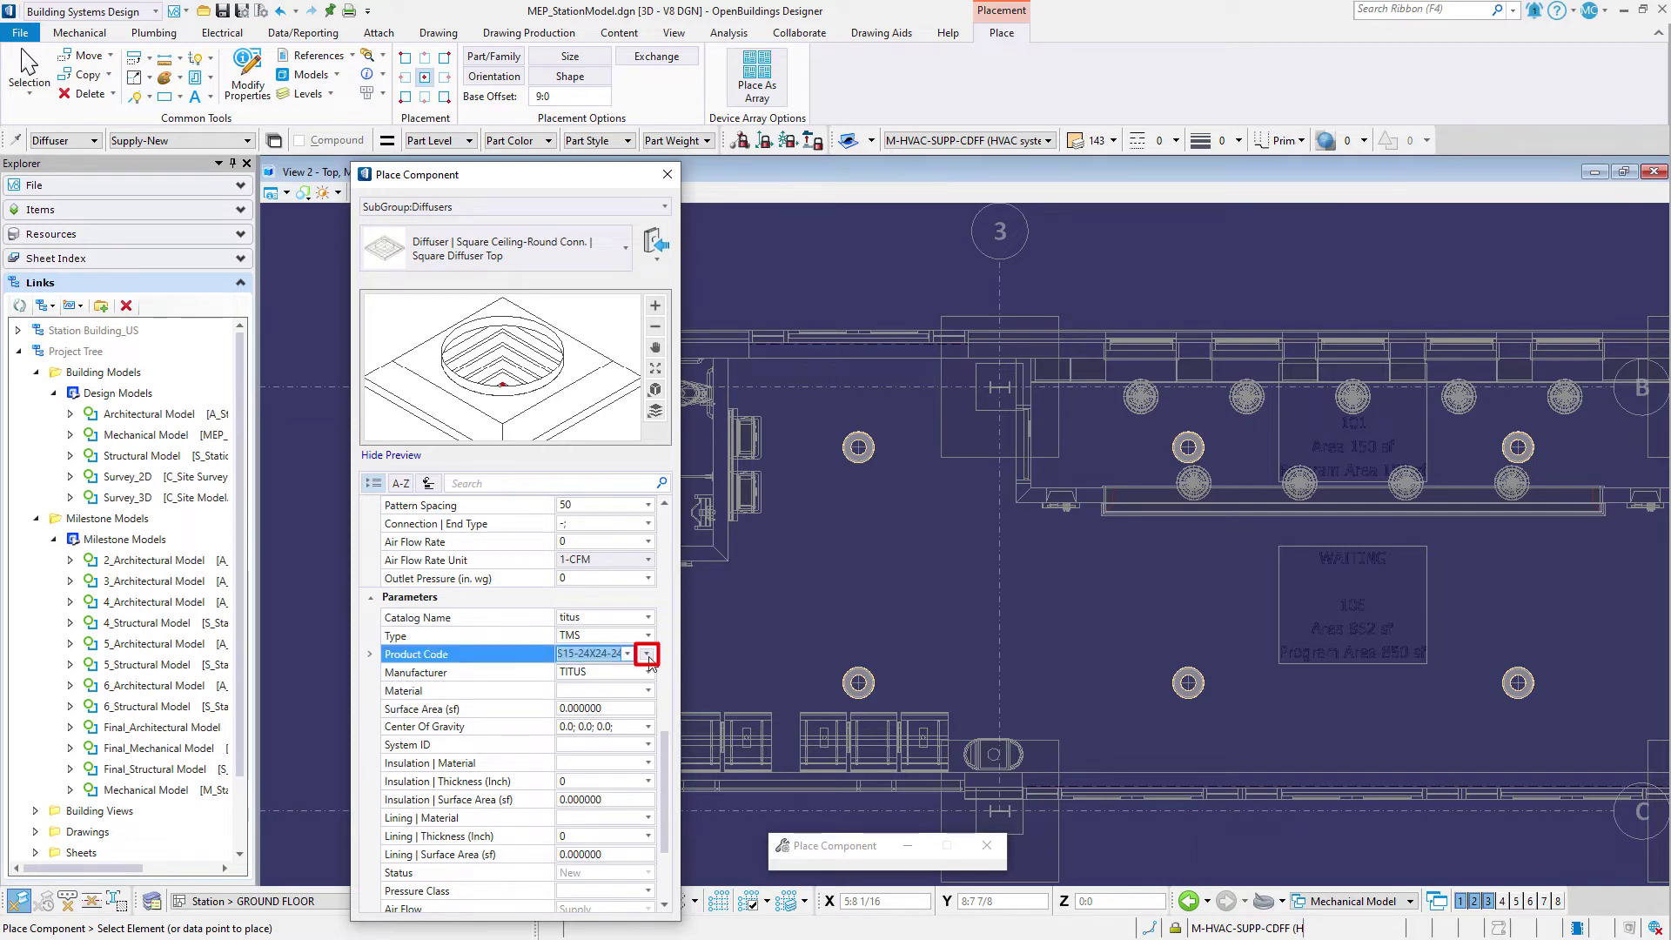
{"action": "left_click", "coordinate": [646, 655]}
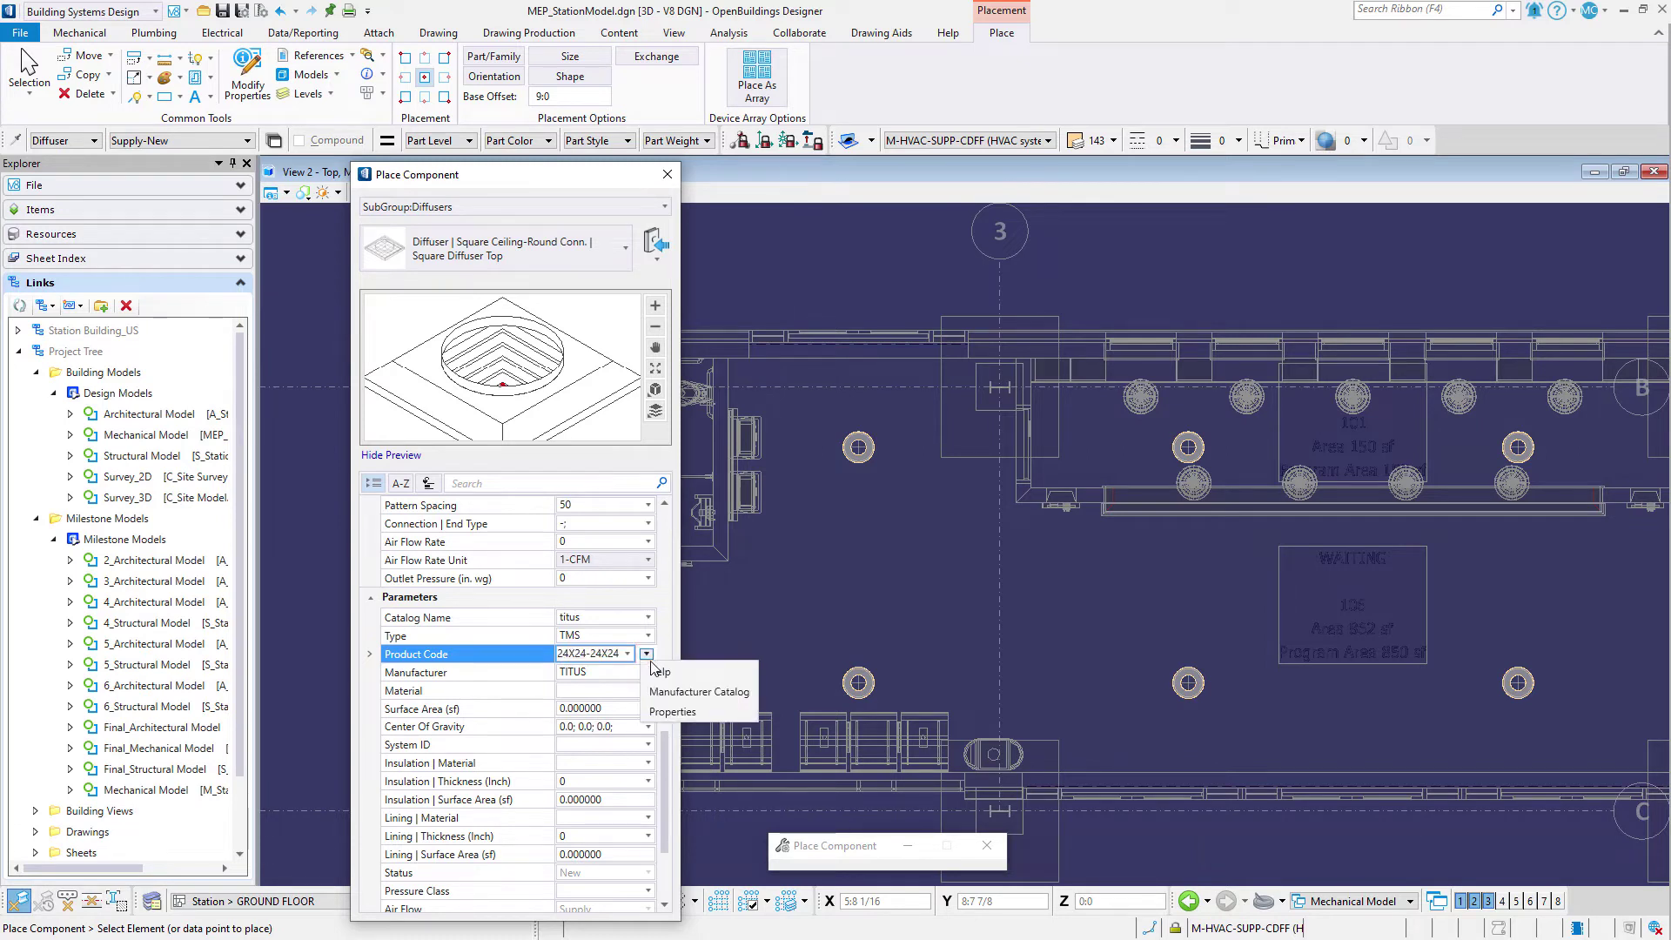
{"action": "left_click", "coordinate": [690, 691]}
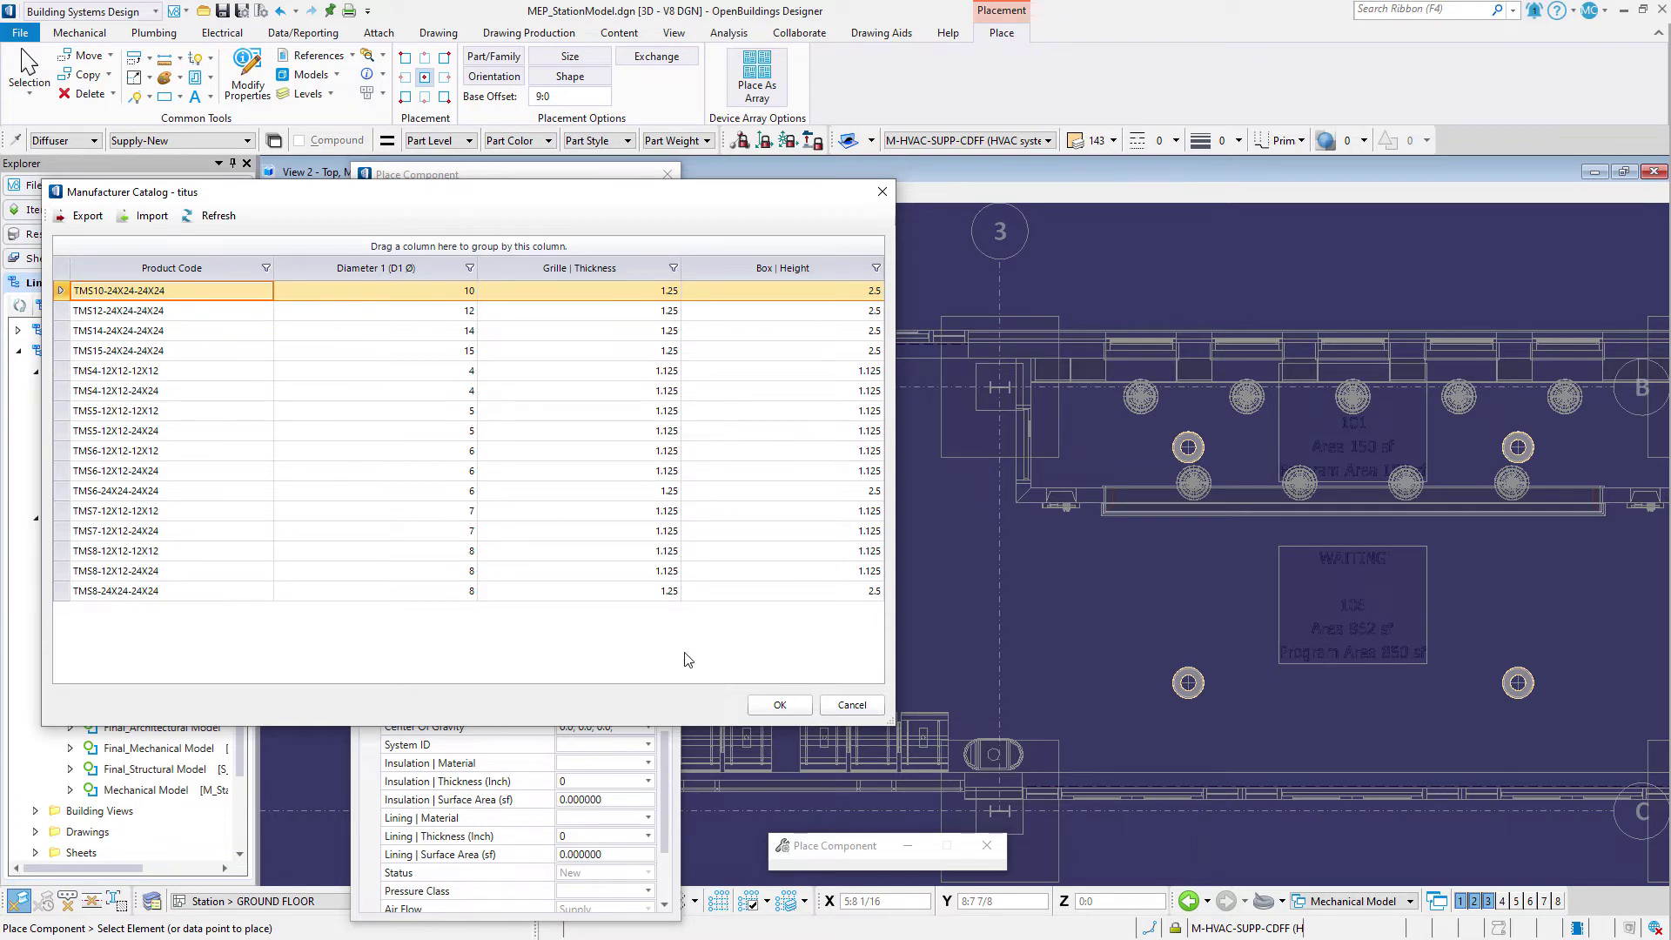
{"action": "left_click", "coordinate": [470, 267]}
{"action": "left_click", "coordinate": [495, 338]}
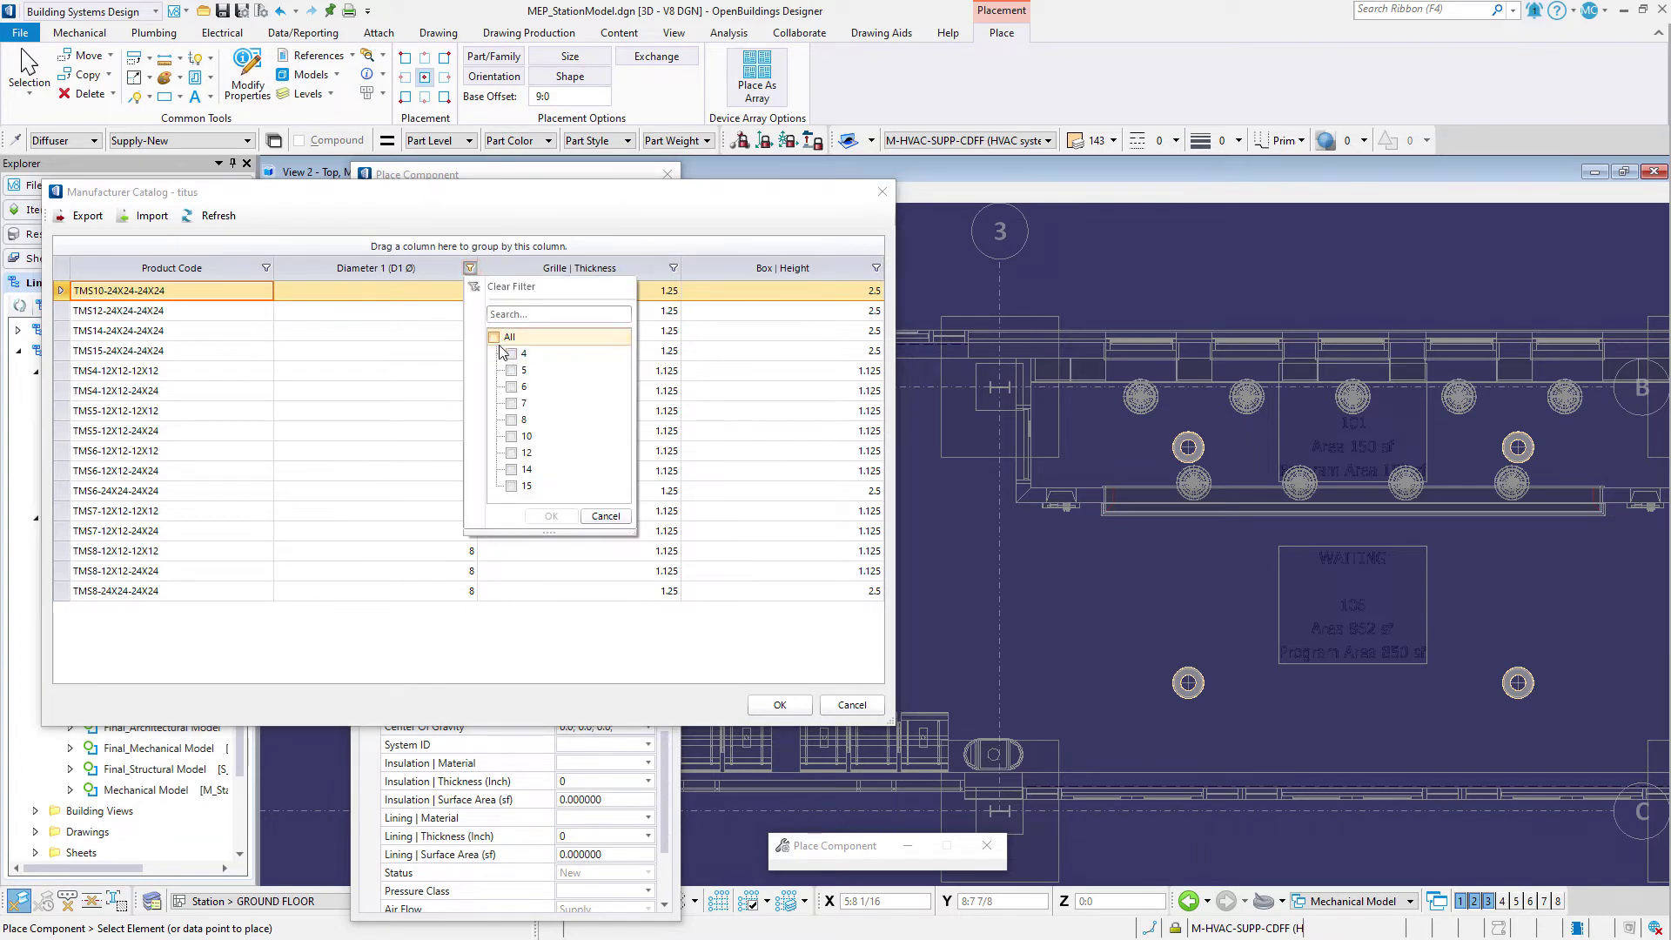
{"action": "left_click", "coordinate": [513, 419]}
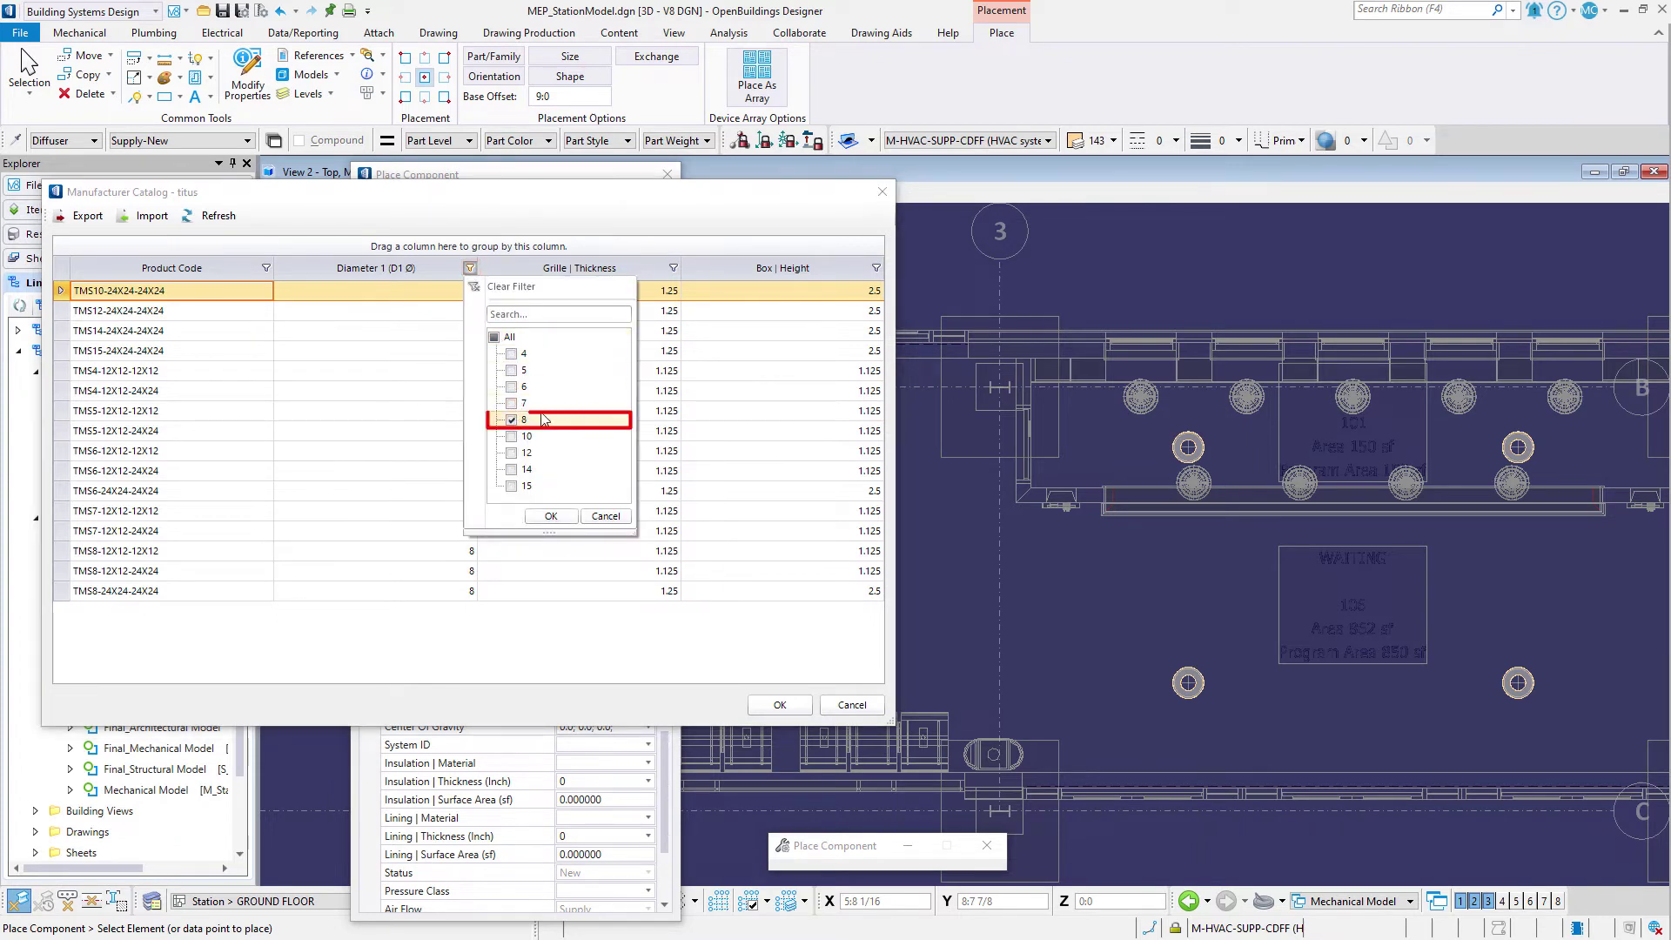
{"action": "left_click", "coordinate": [550, 516]}
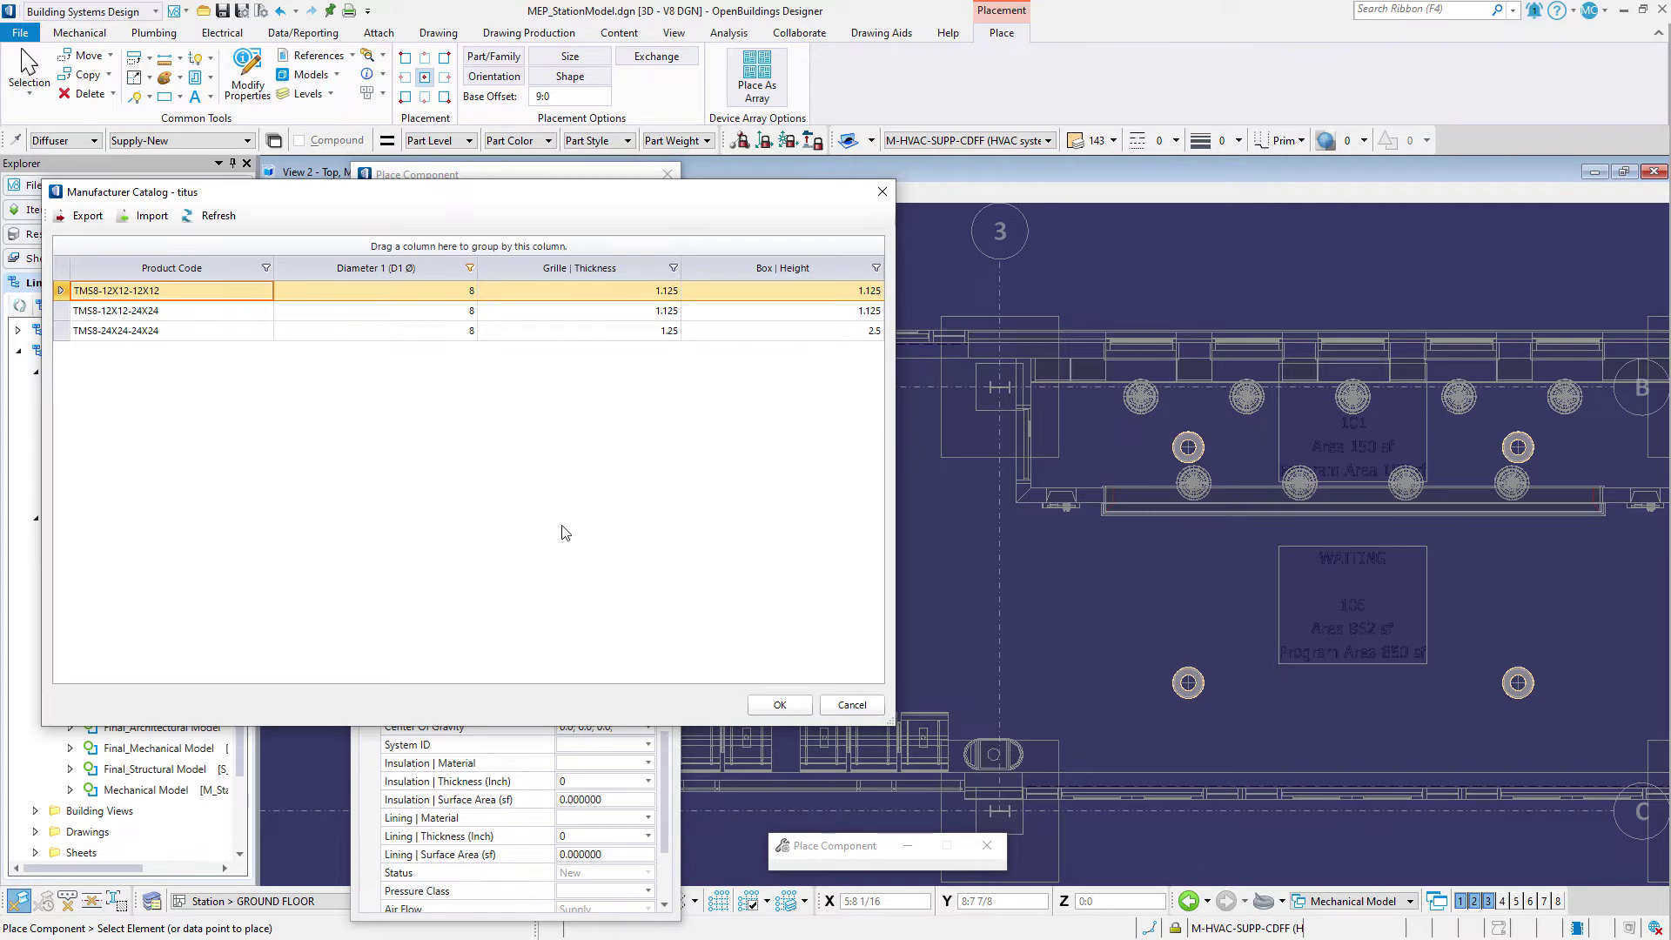
{"action": "left_click", "coordinate": [779, 705]}
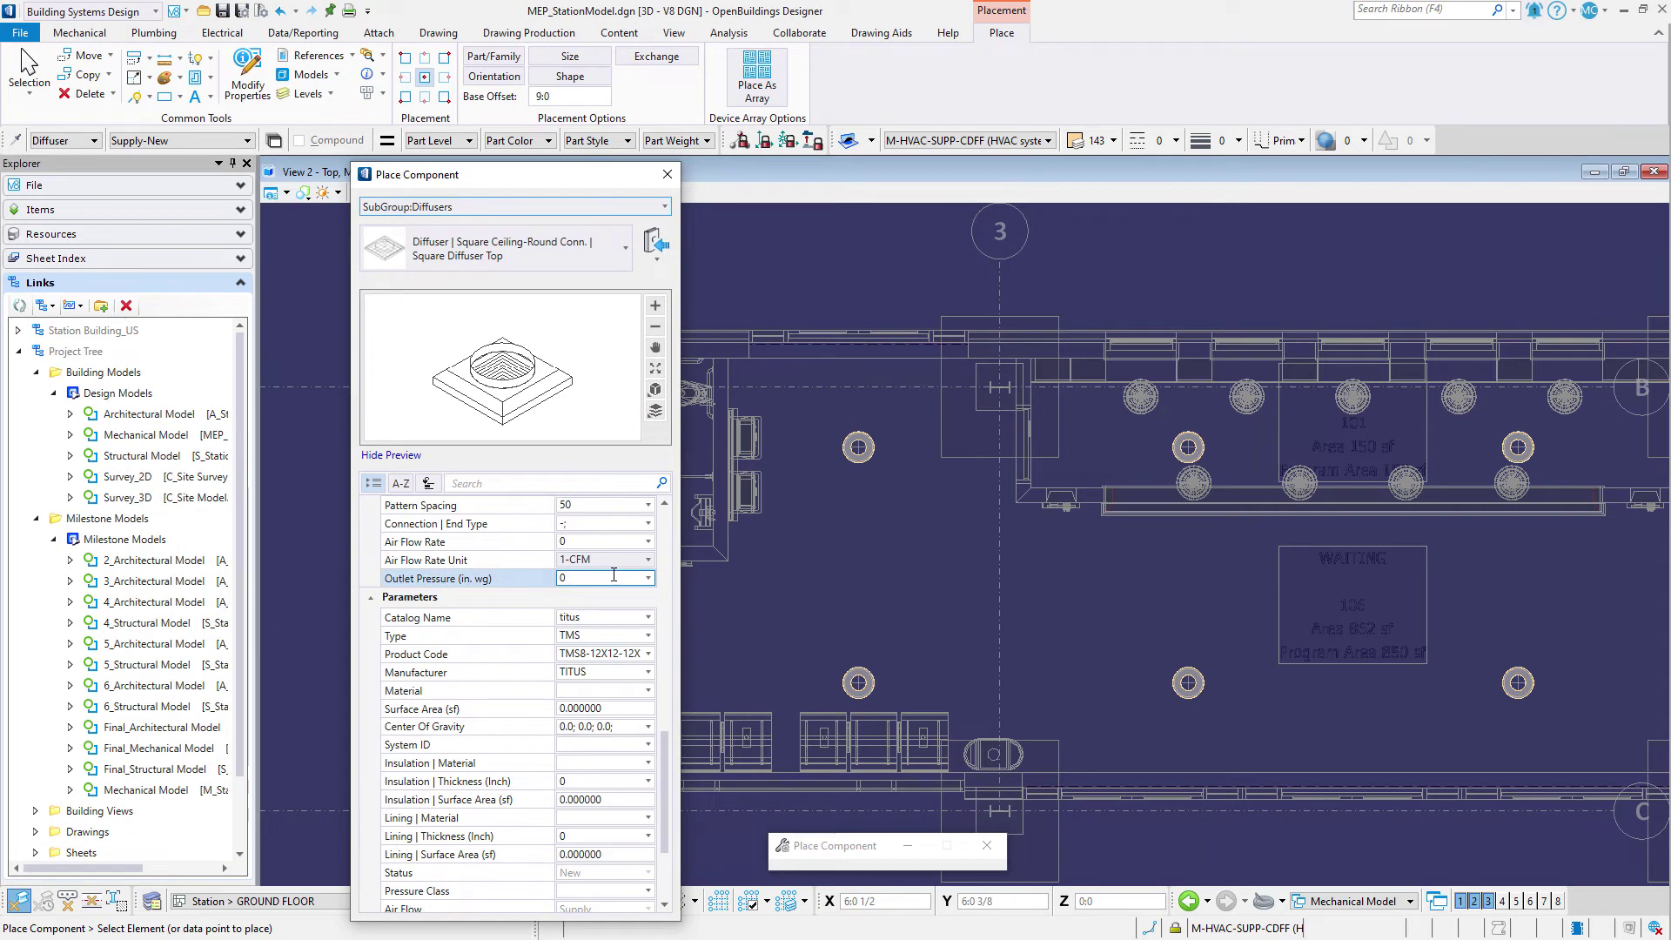
- Set the square diffuser's Air Flow Rate to 150
{"action": "scroll", "coordinate": [614, 574], "scroll_direction": "up", "scroll_amount": 3}
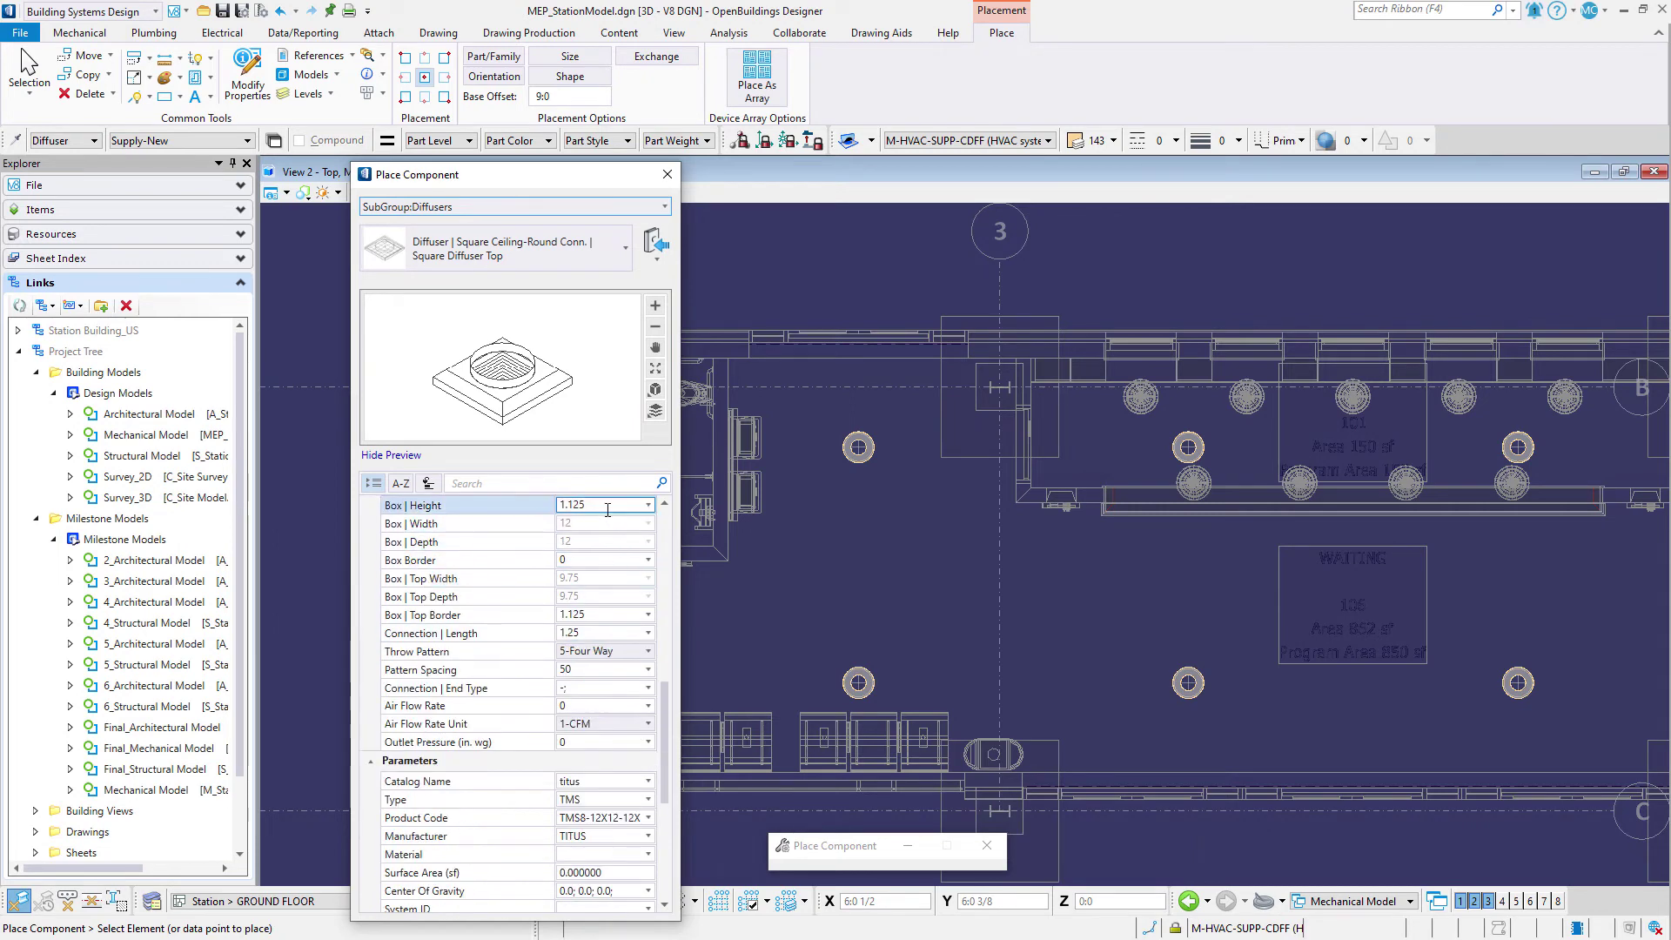
{"action": "left_click", "coordinate": [591, 701]}
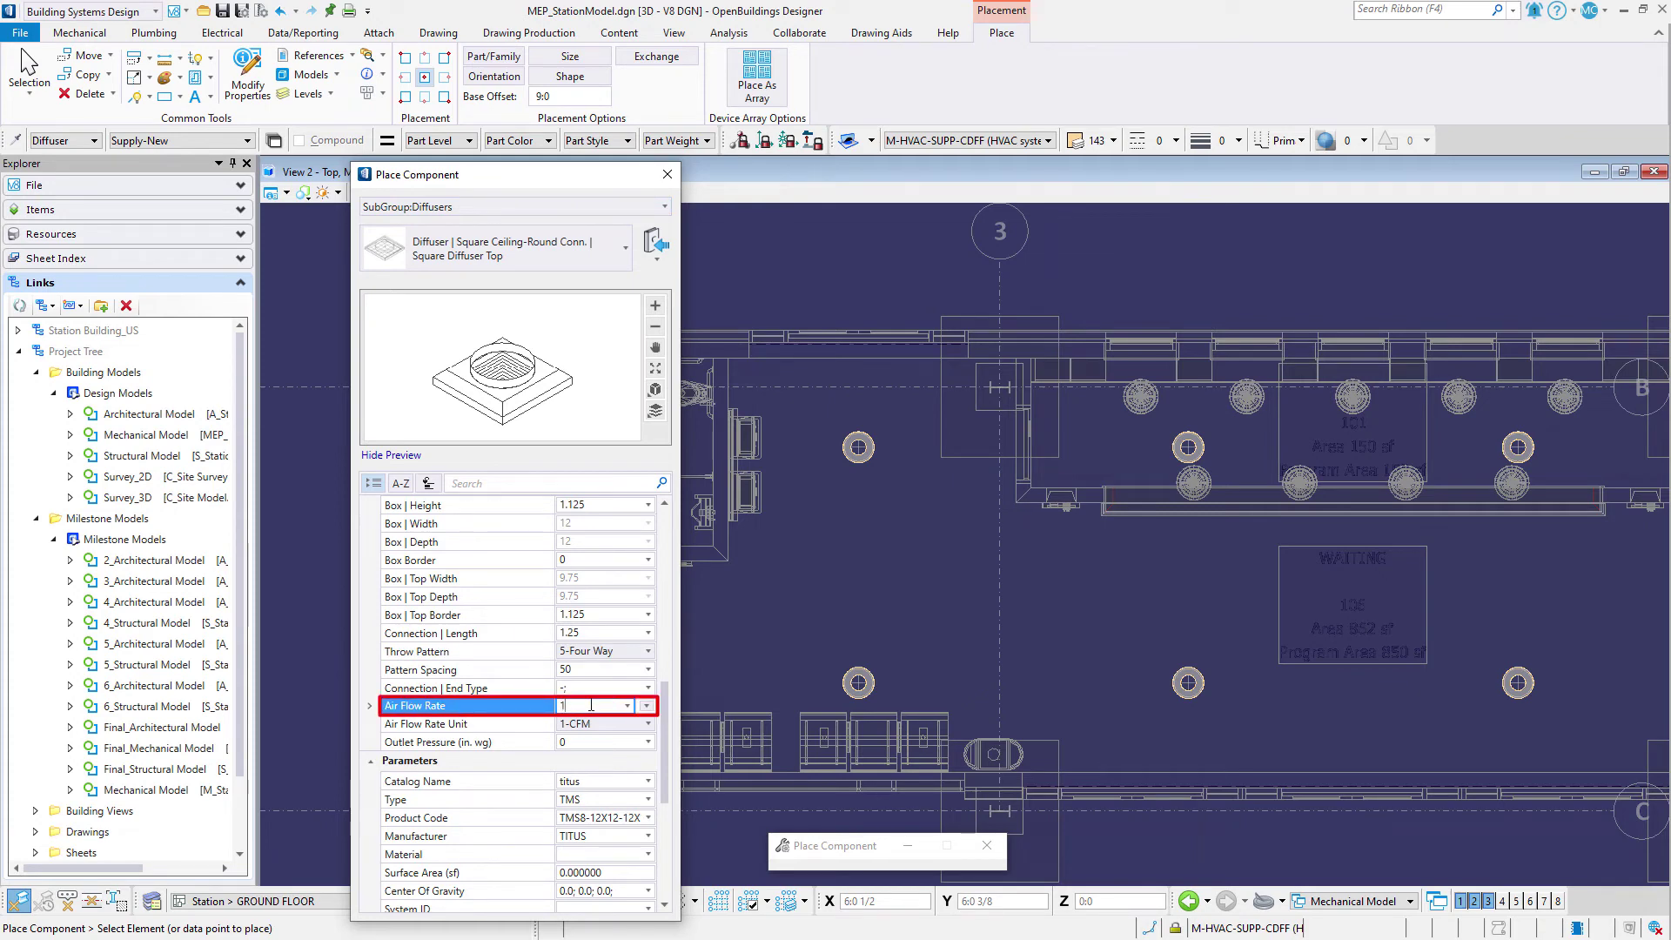
{"action": "type", "text": "150"}
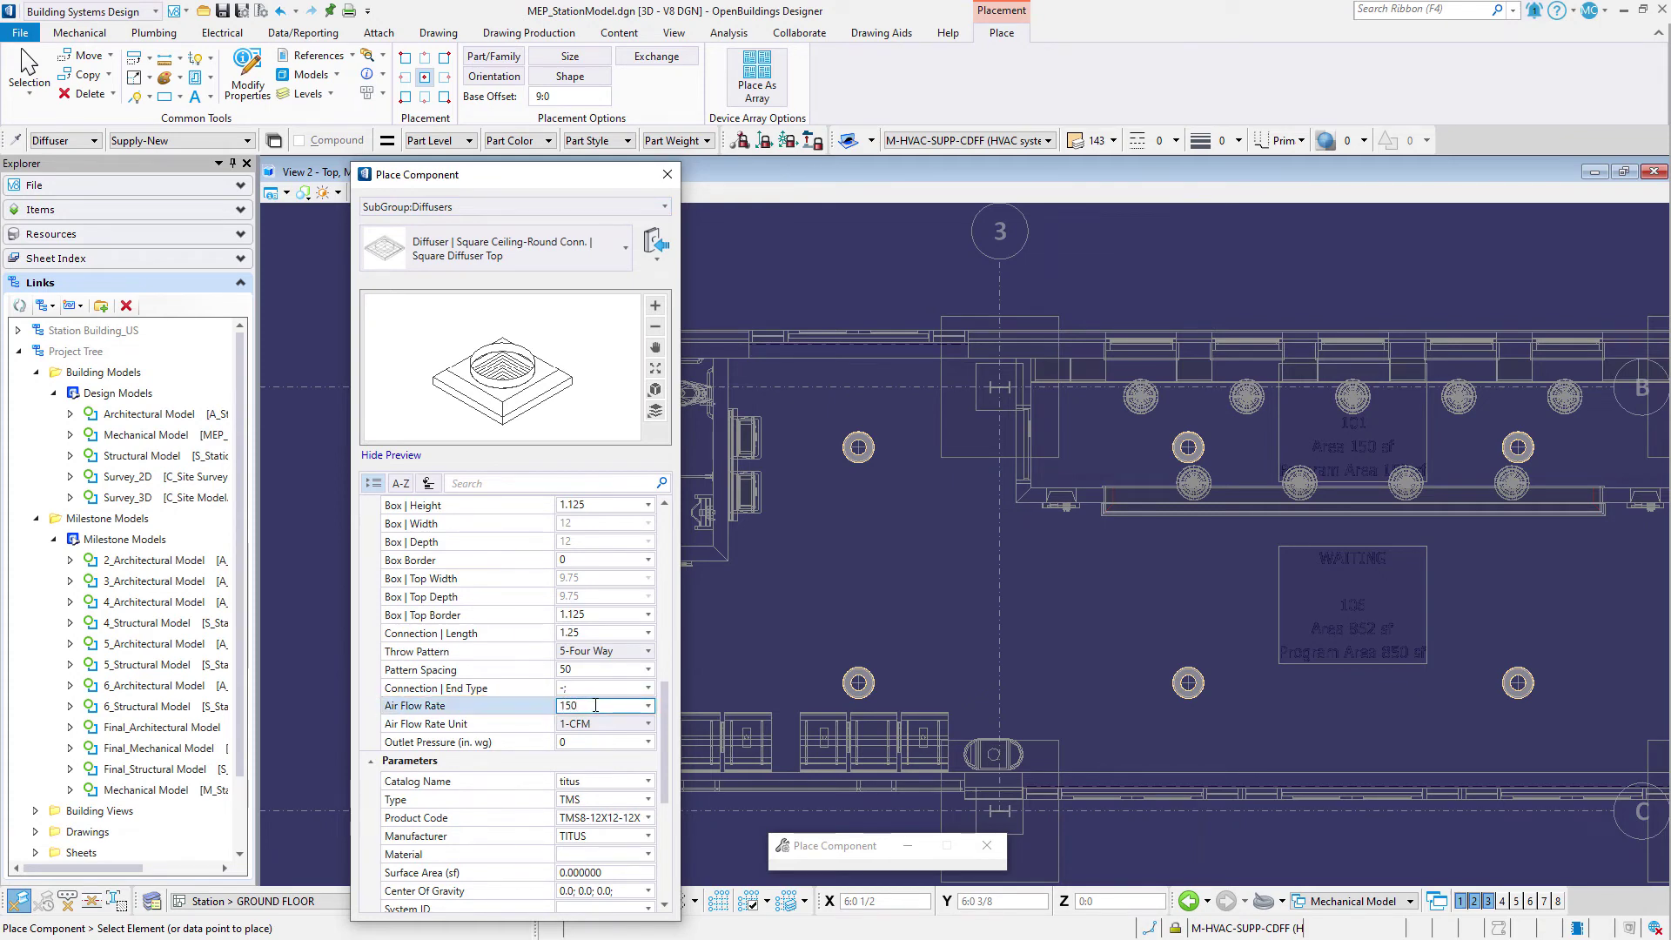
{"action": "key", "text": "Return"}
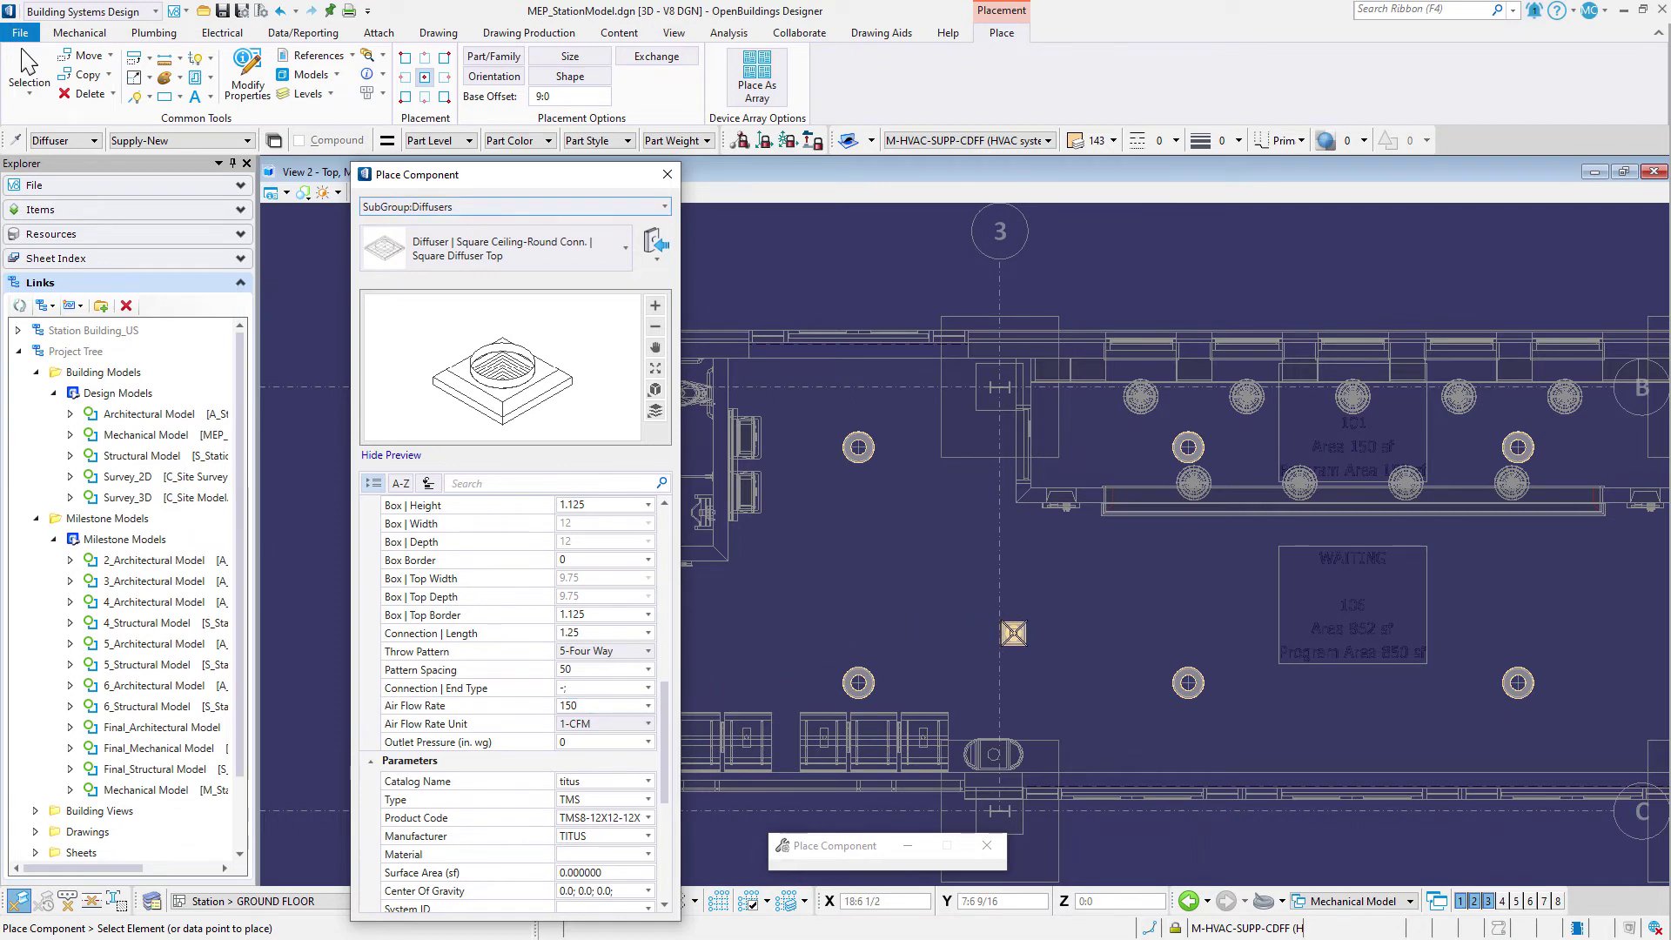
- Place a square ceiling diffuser in the Mens Toilet at the space's center, using the Center snap and accepting its orientation
{"action": "scroll", "coordinate": [1015, 633], "scroll_direction": "down", "scroll_amount": 2}
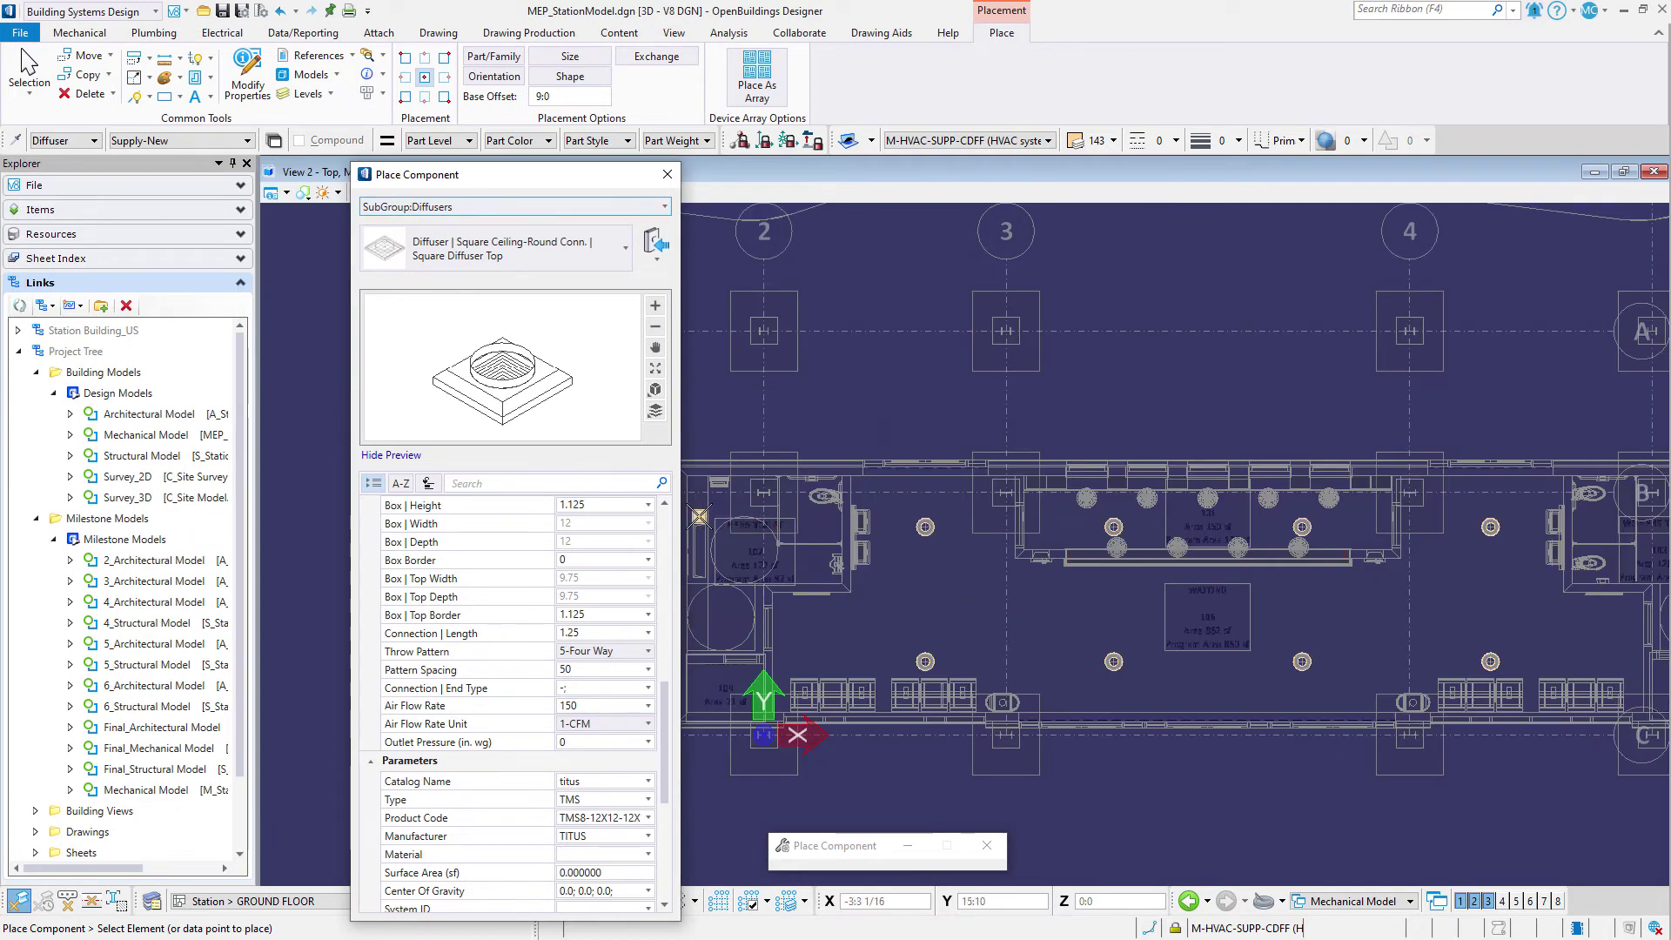
{"action": "scroll", "coordinate": [699, 517], "scroll_direction": "up", "scroll_amount": 2}
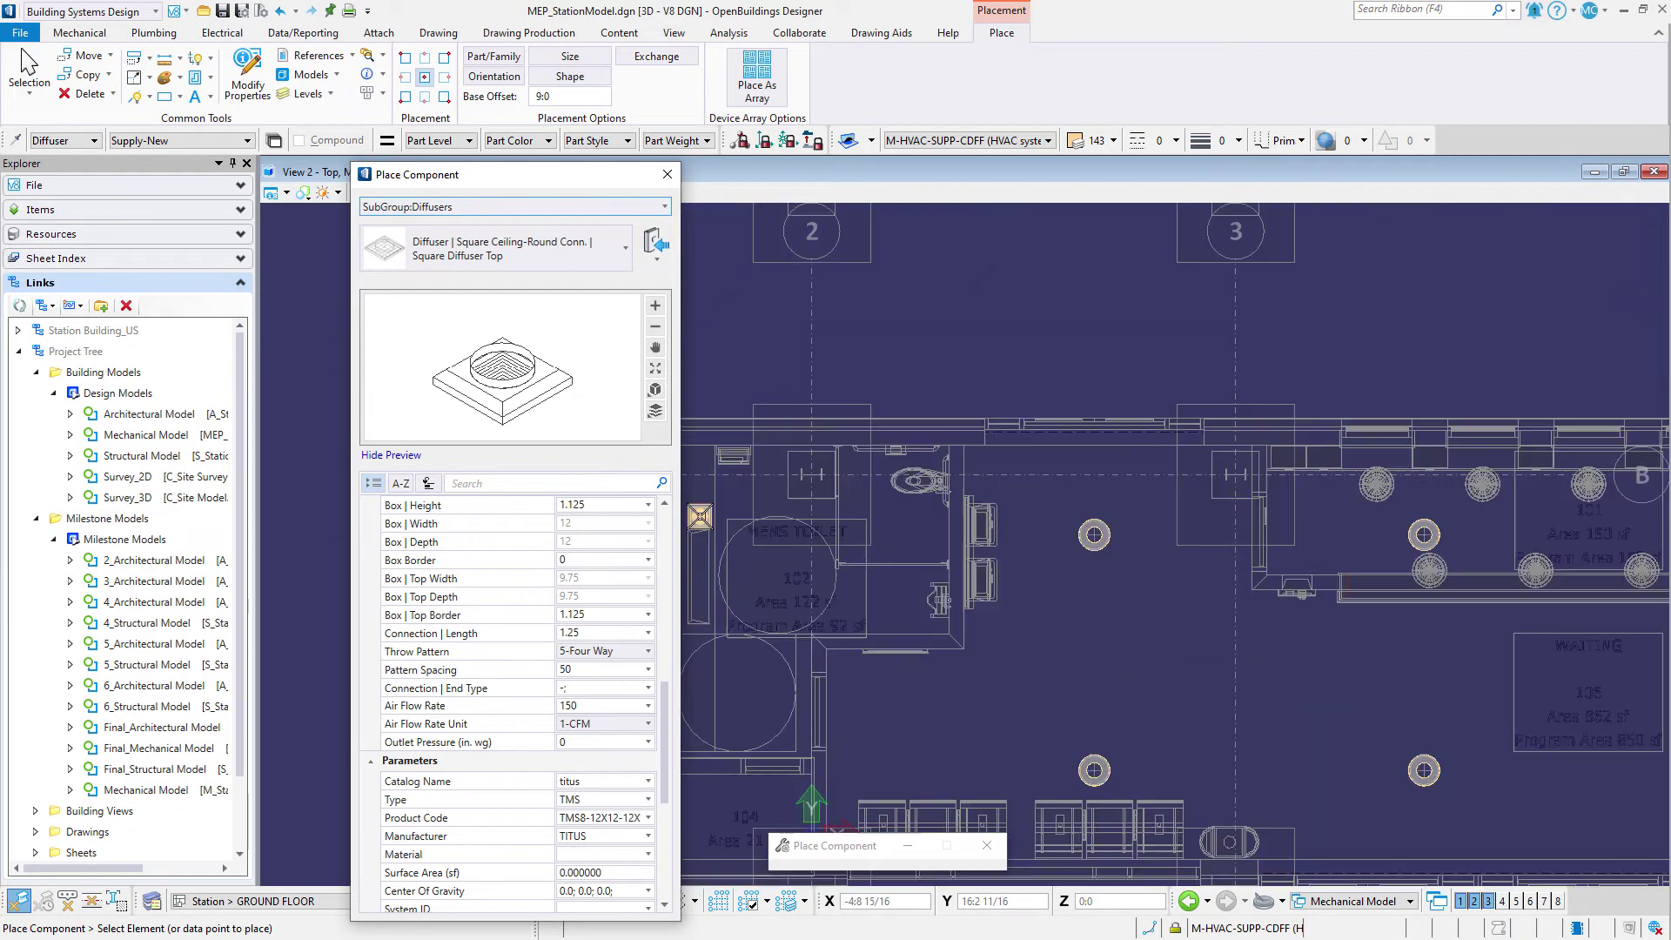
{"action": "scroll", "coordinate": [1114, 649], "scroll_direction": "down", "scroll_amount": 2}
{"action": "scroll", "coordinate": [955, 650], "scroll_direction": "up", "scroll_amount": 2}
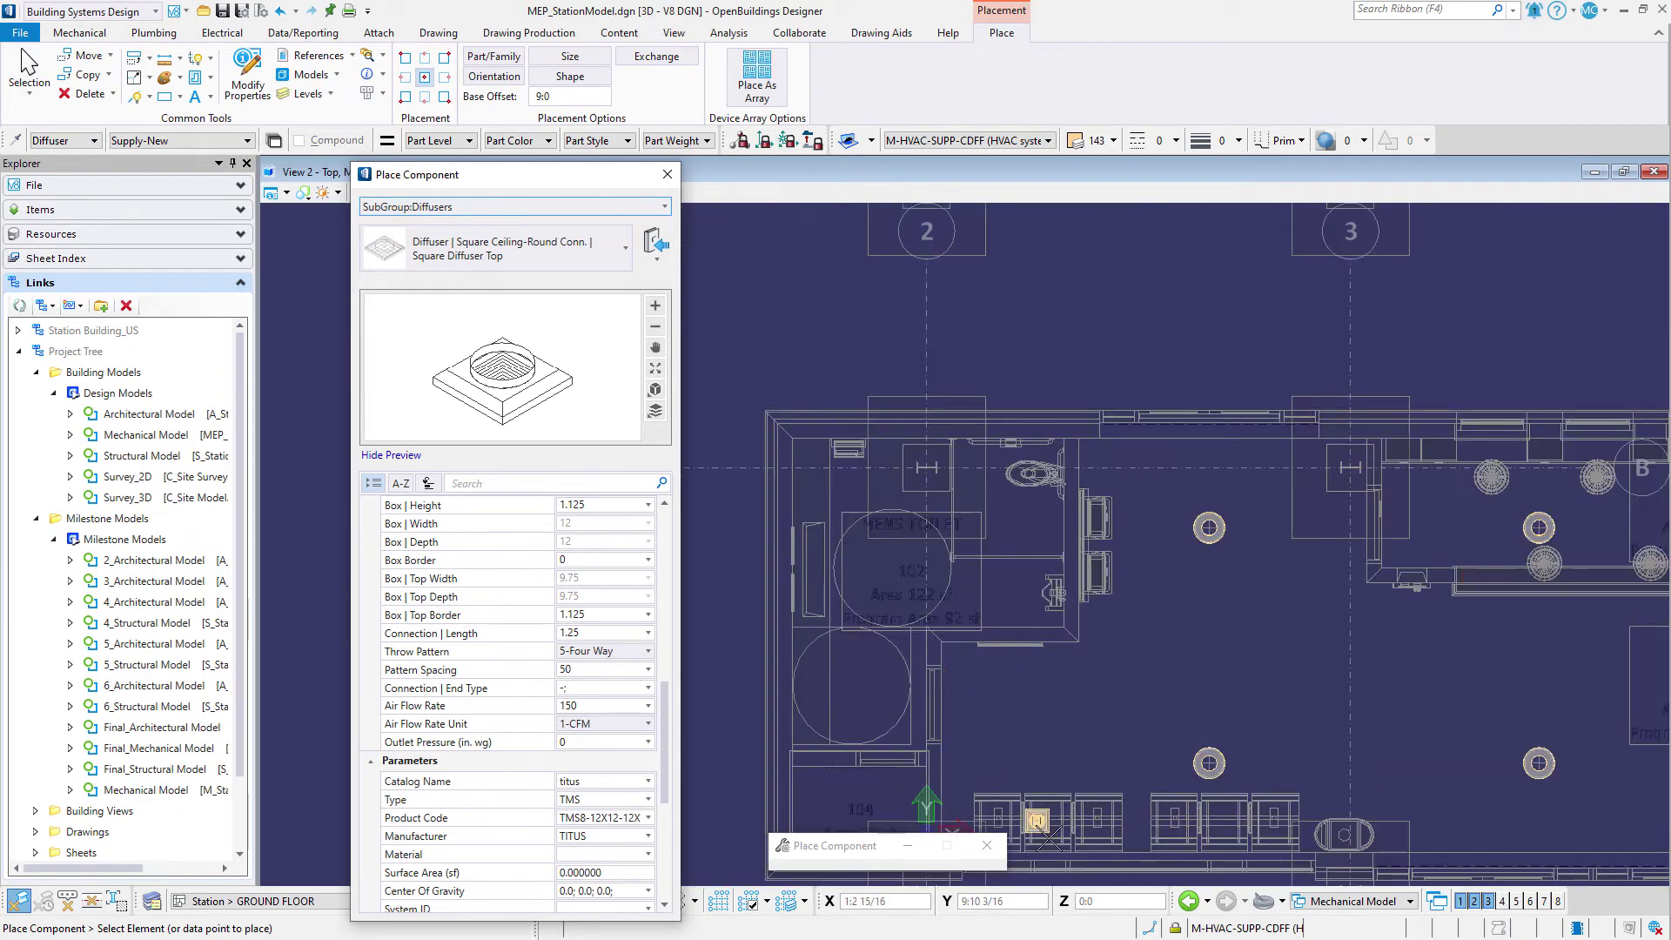
{"action": "left_click", "coordinate": [1147, 929]}
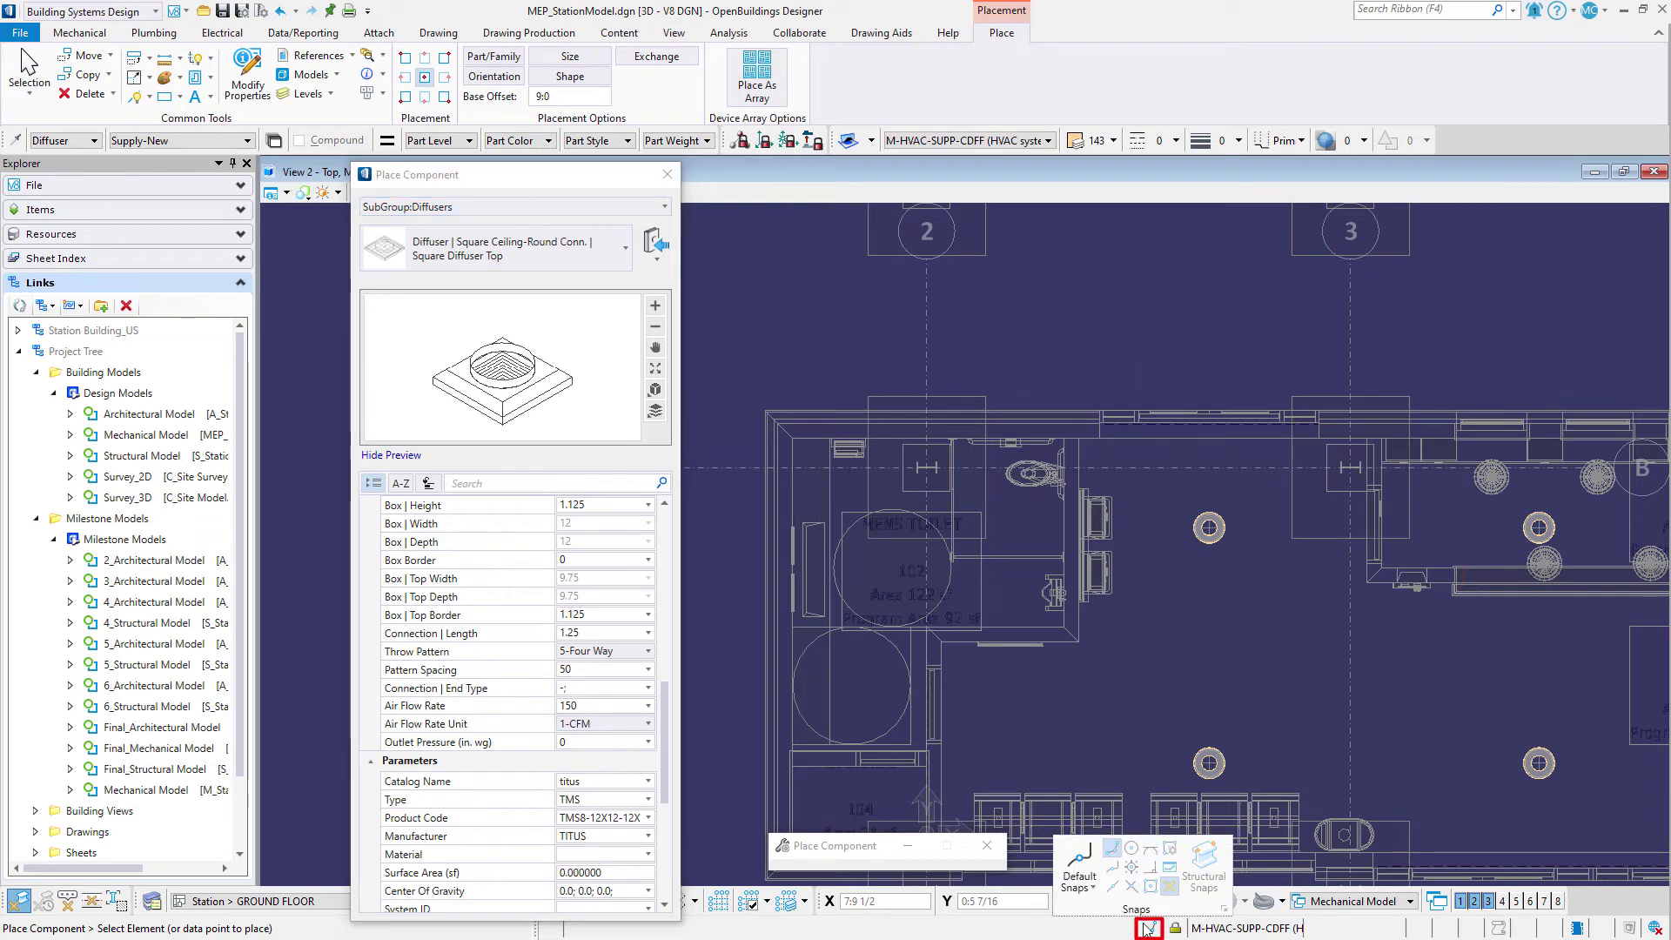
{"action": "left_click", "coordinate": [1129, 855]}
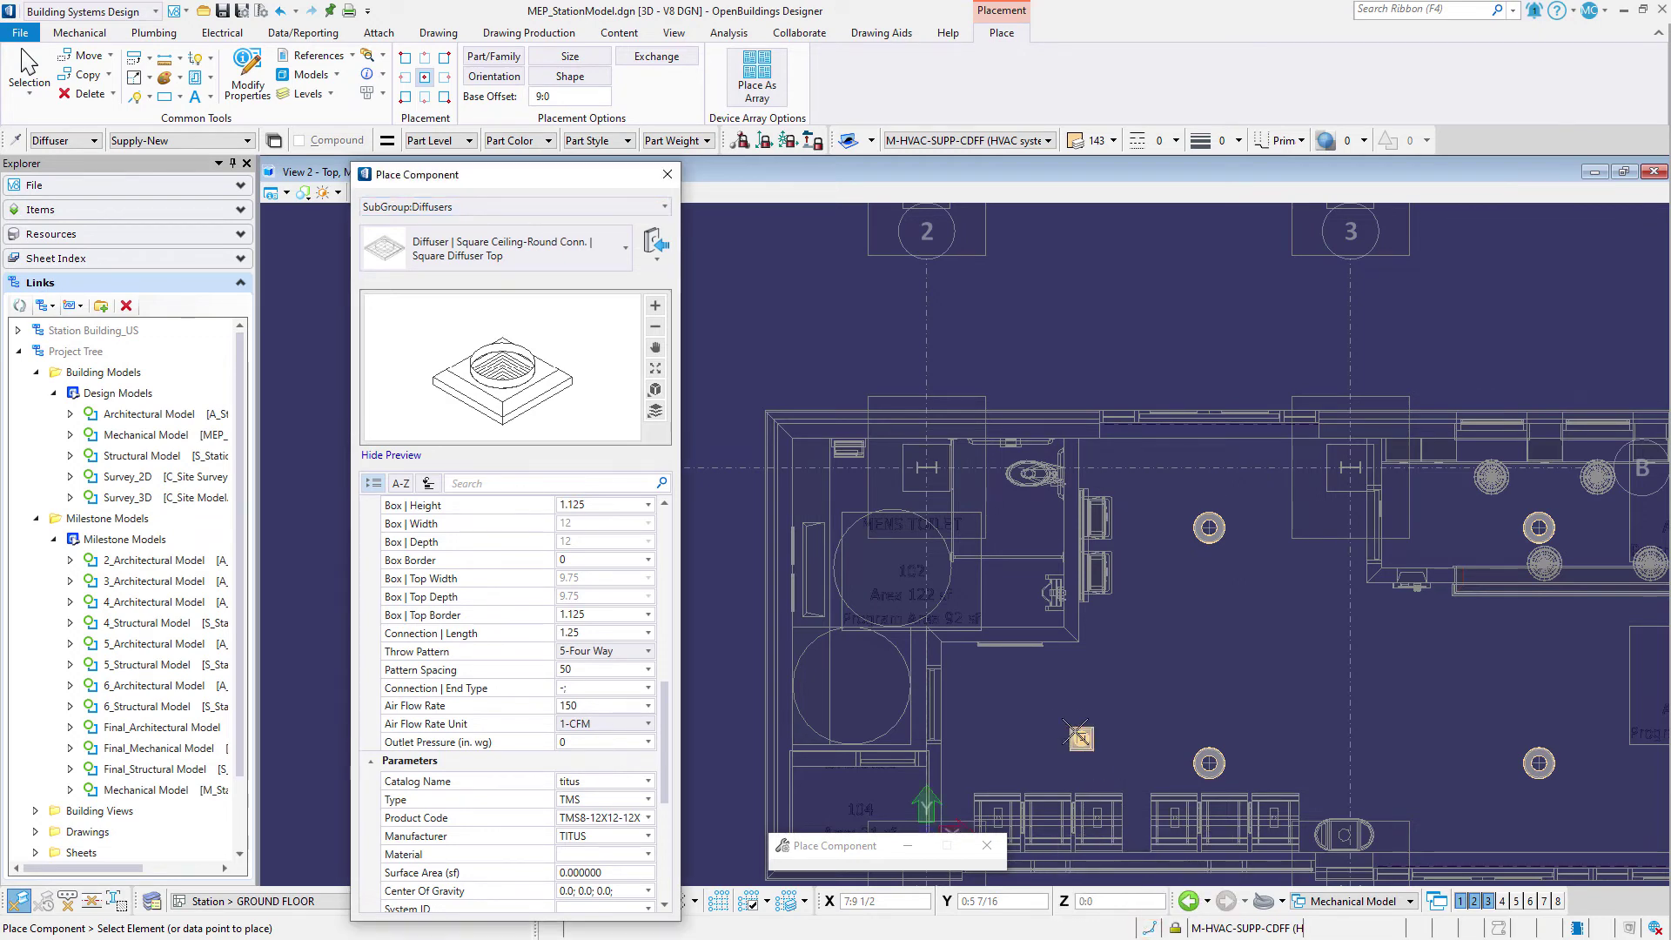
{"action": "left_click", "coordinate": [976, 592]}
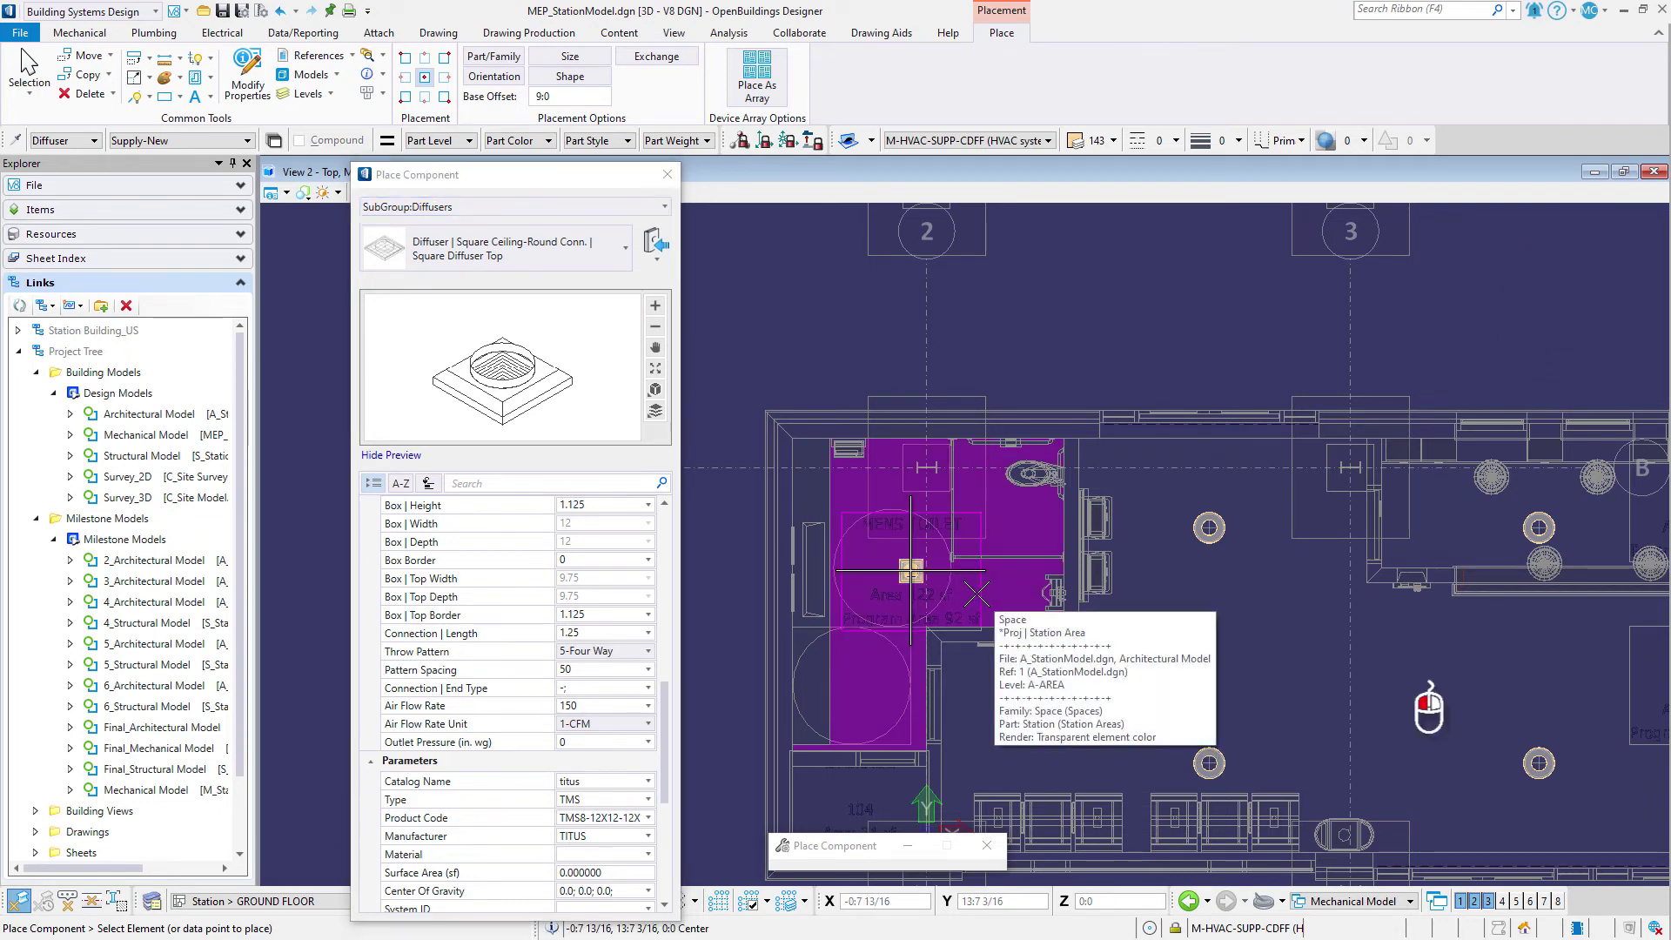
{"action": "left_click", "coordinate": [911, 570]}
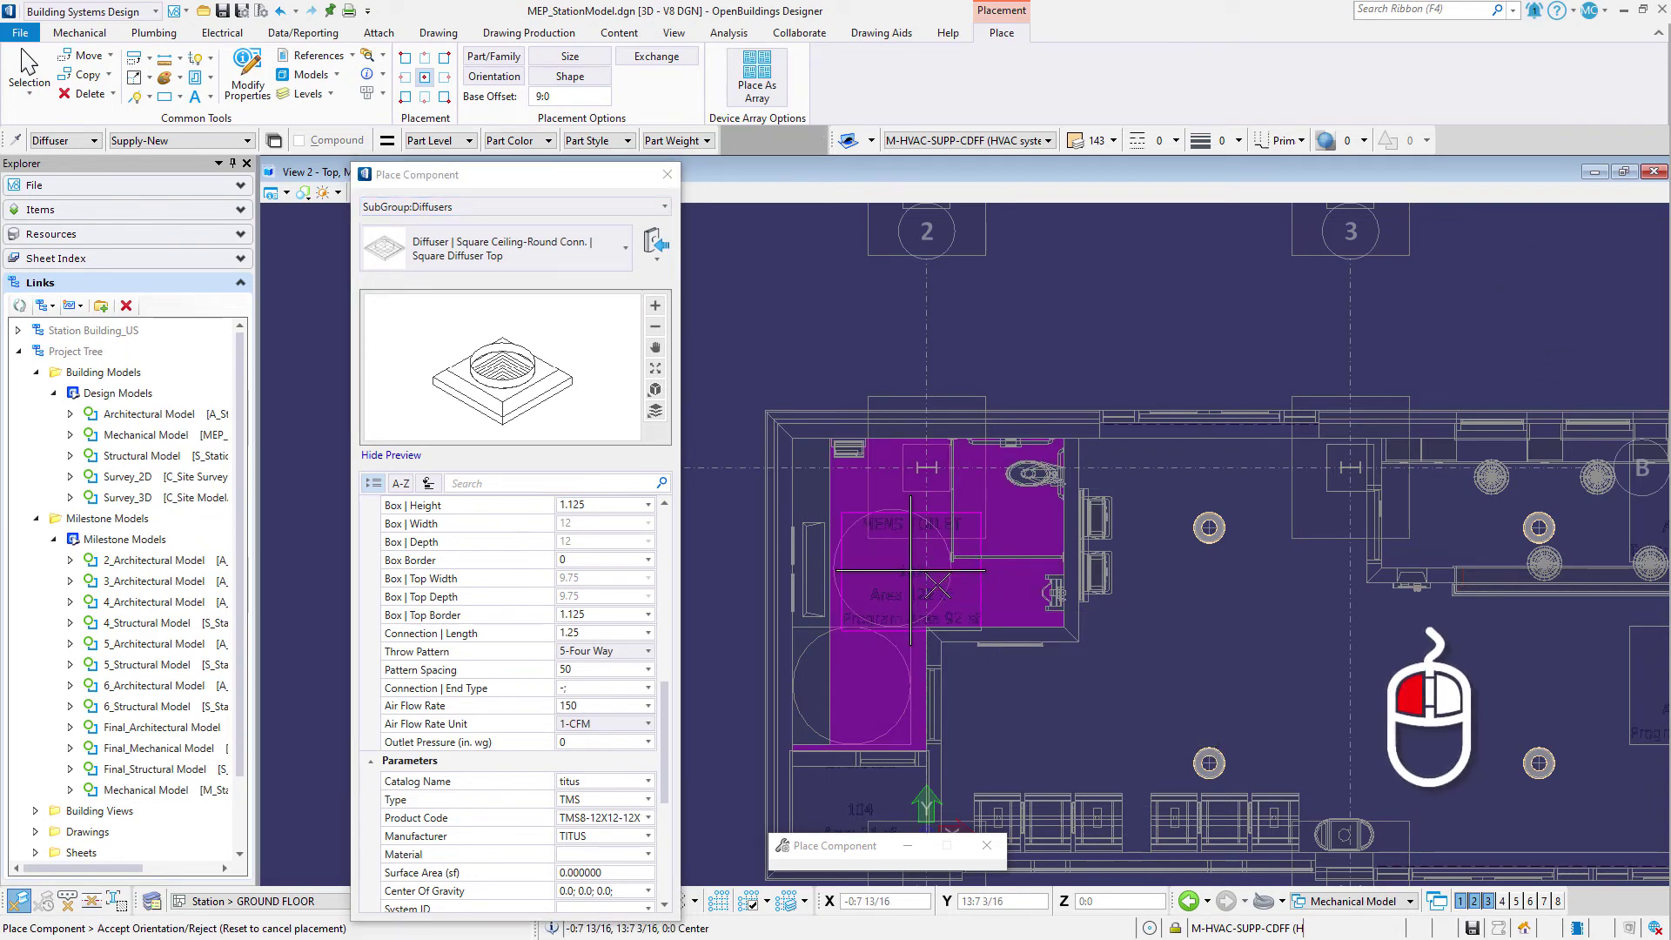
{"action": "left_click", "coordinate": [996, 577]}
- Place another square diffuser at the center of the Womens Toilet space with the Center snap, accept its orientation and end placement
{"action": "scroll", "coordinate": [802, 516], "scroll_direction": "down", "scroll_amount": 4}
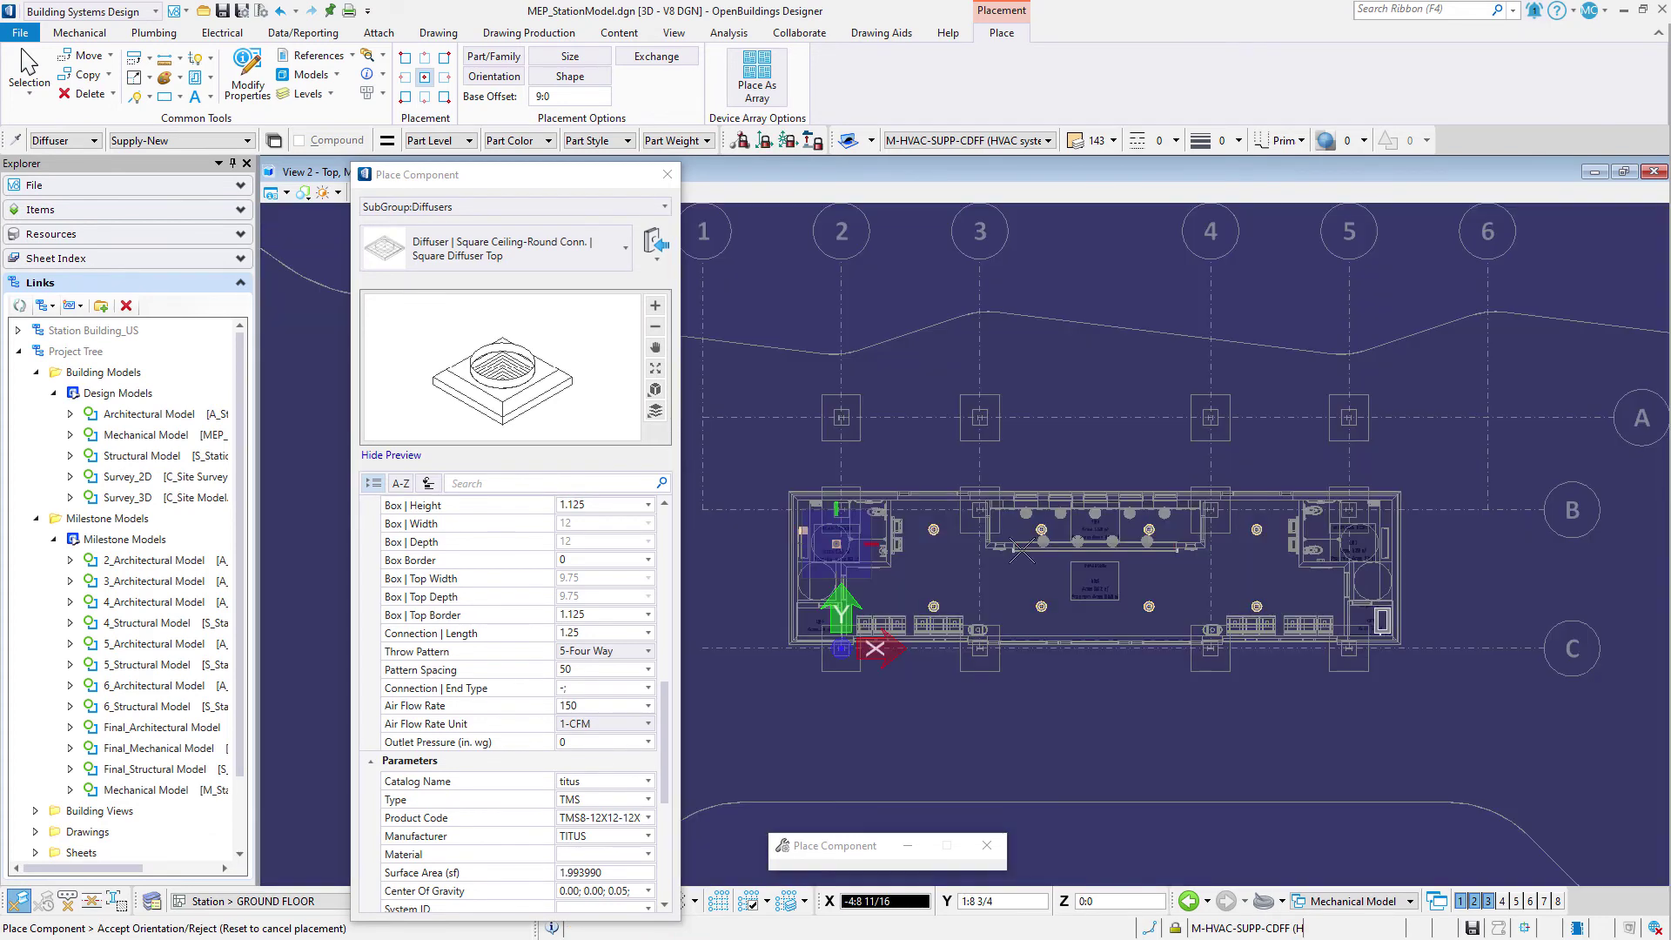
{"action": "scroll", "coordinate": [1394, 541], "scroll_direction": "up", "scroll_amount": 6}
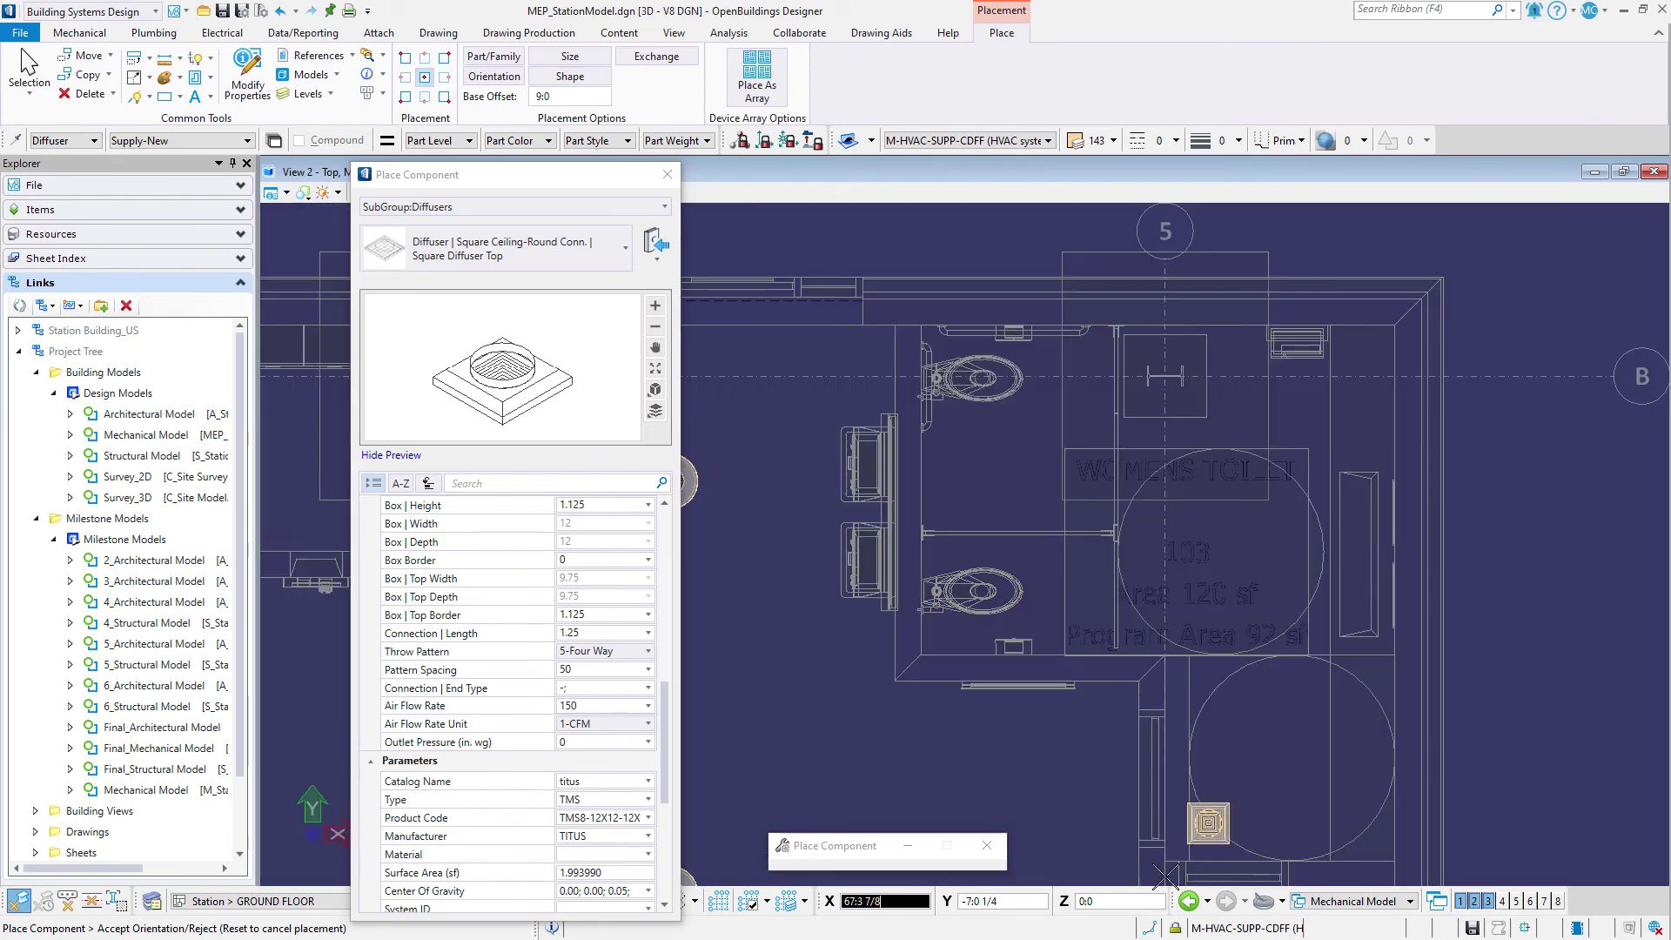
{"action": "left_click", "coordinate": [1149, 927]}
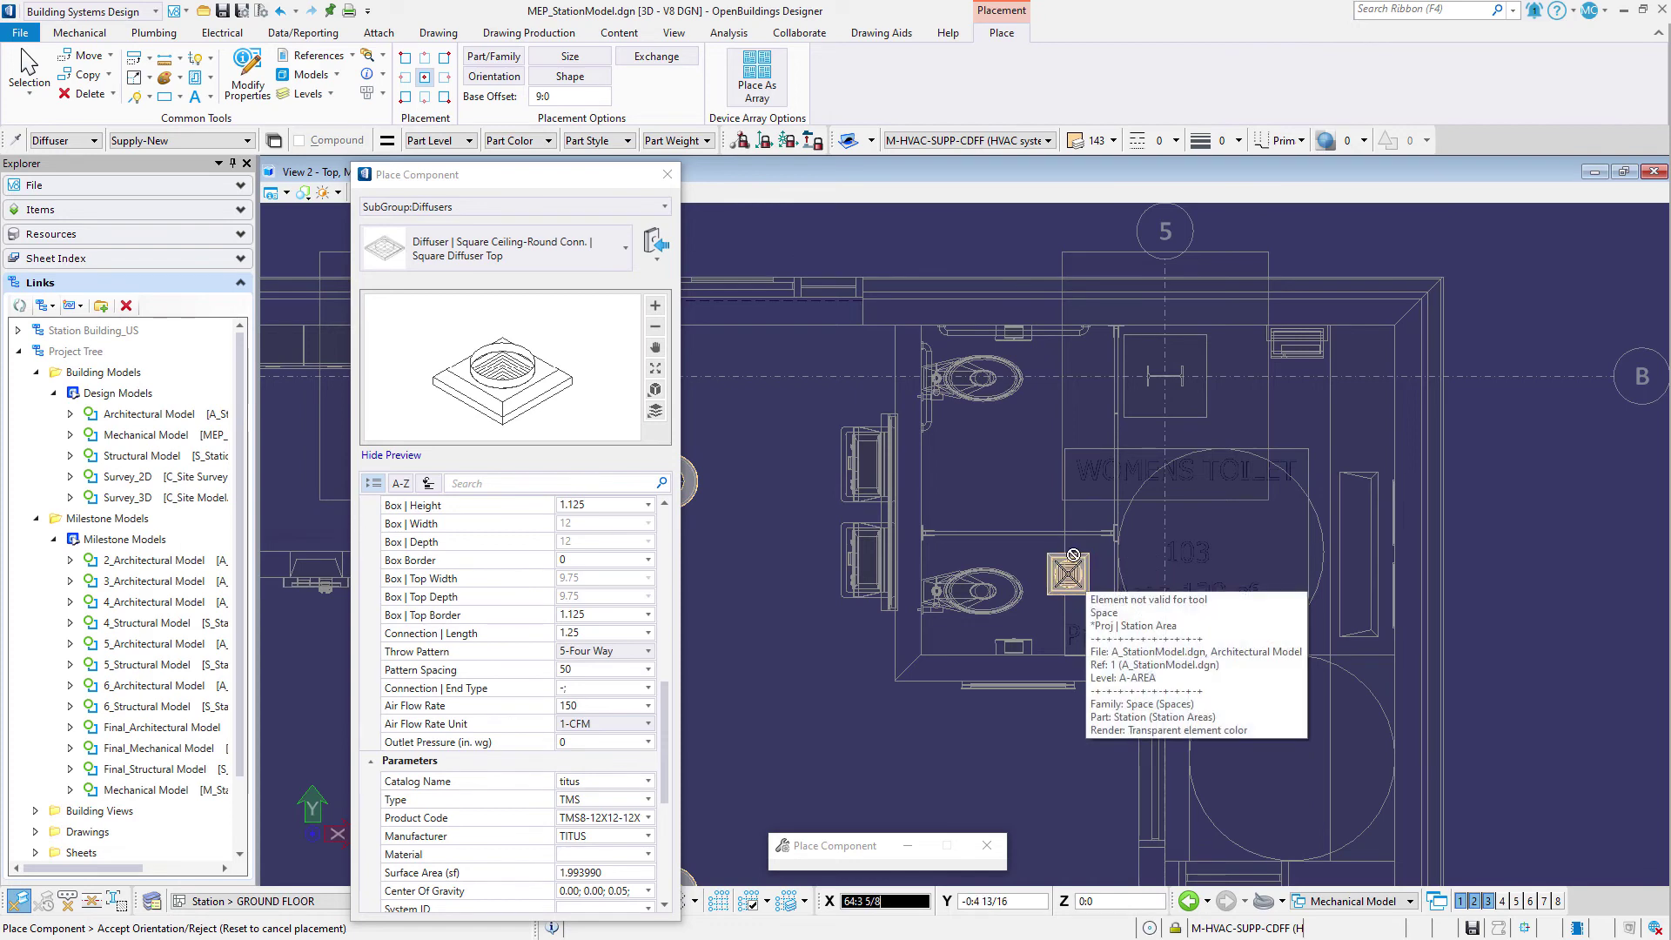
{"action": "left_click", "coordinate": [1186, 550]}
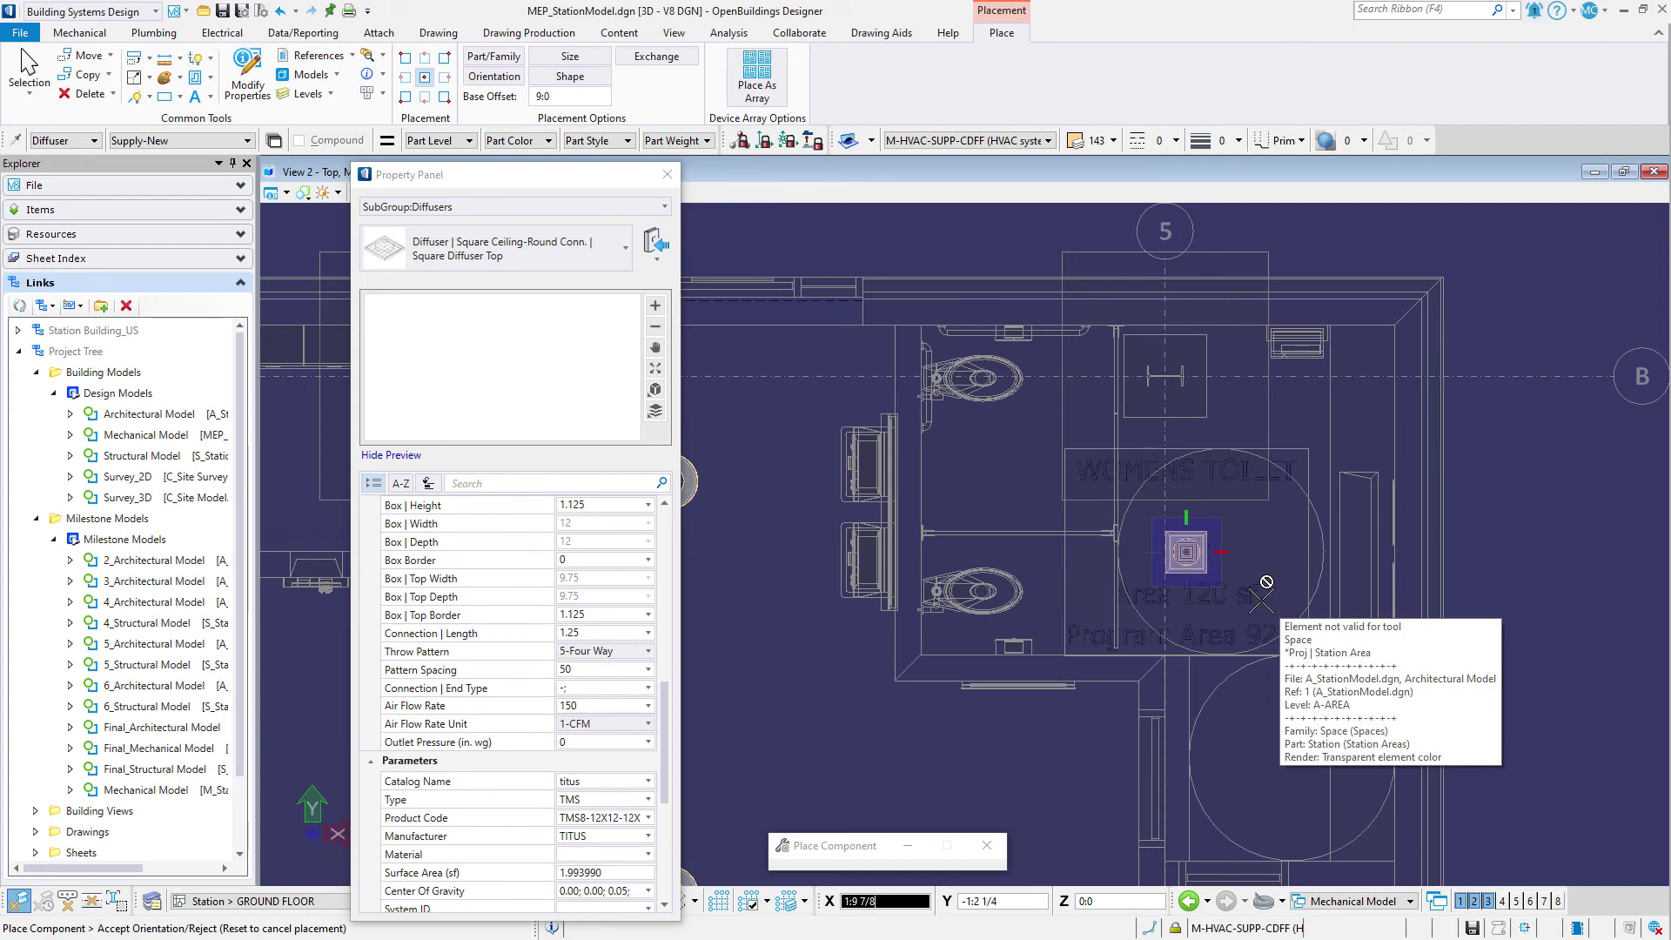
{"action": "left_click", "coordinate": [1267, 576]}
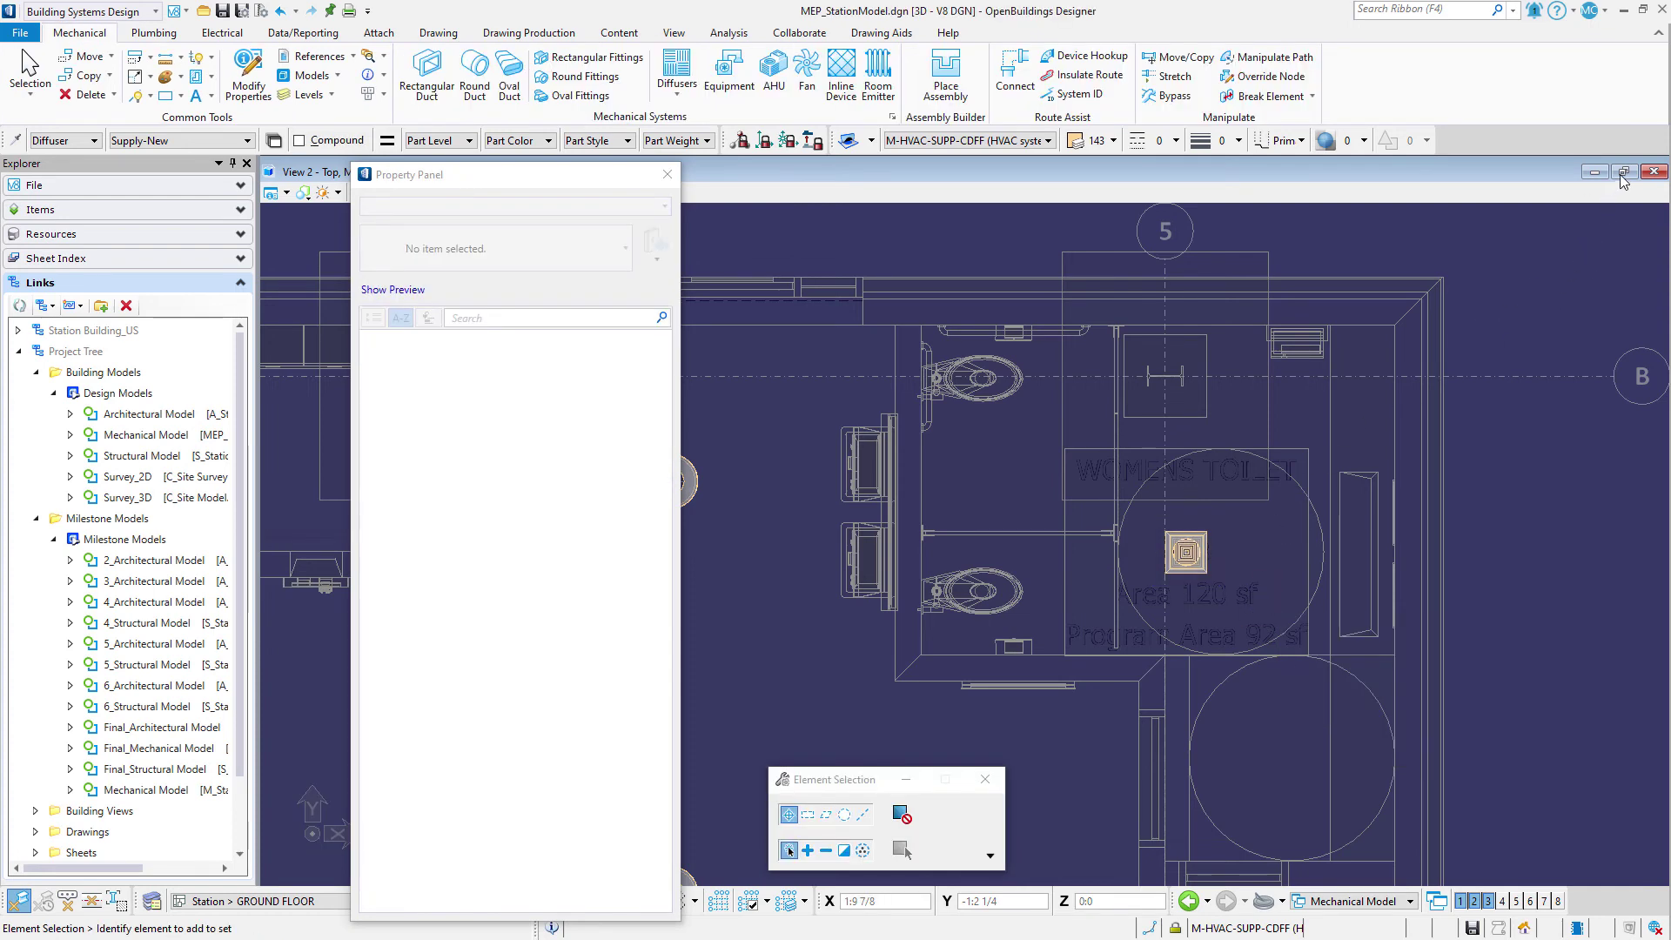
- Restore the maximized top view so the isometric and front views show alongside it, and dismiss the component properties
{"action": "left_click", "coordinate": [1622, 173]}
{"action": "left_click", "coordinate": [667, 174]}
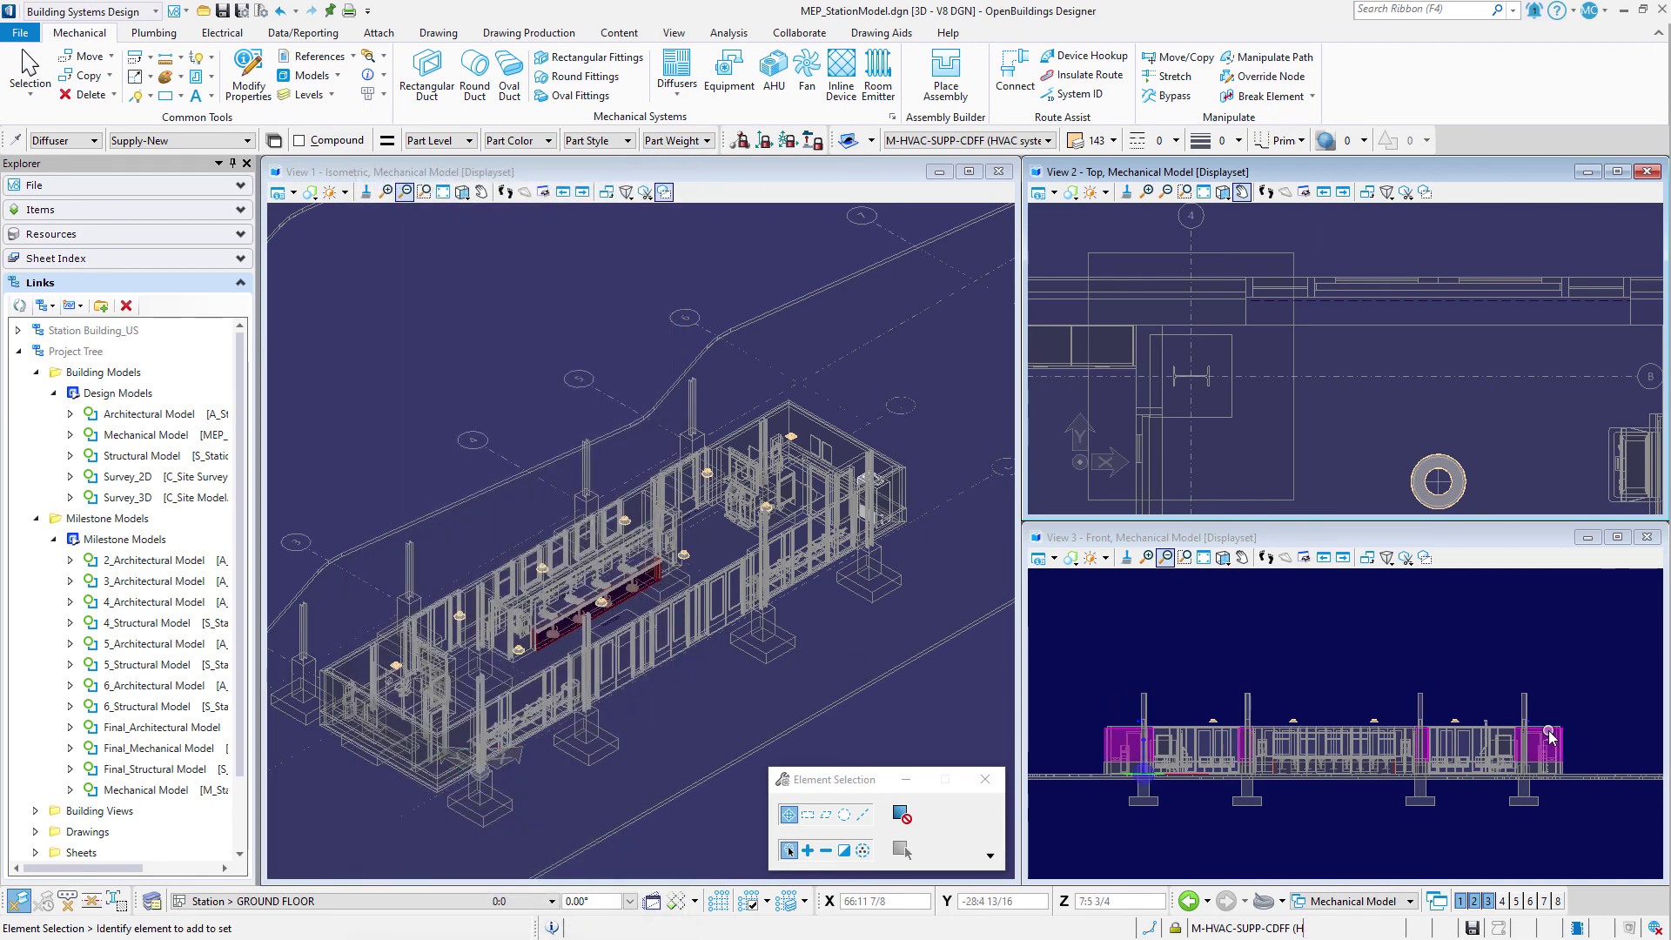
{"action": "mouse_move", "coordinate": [1549, 732]}
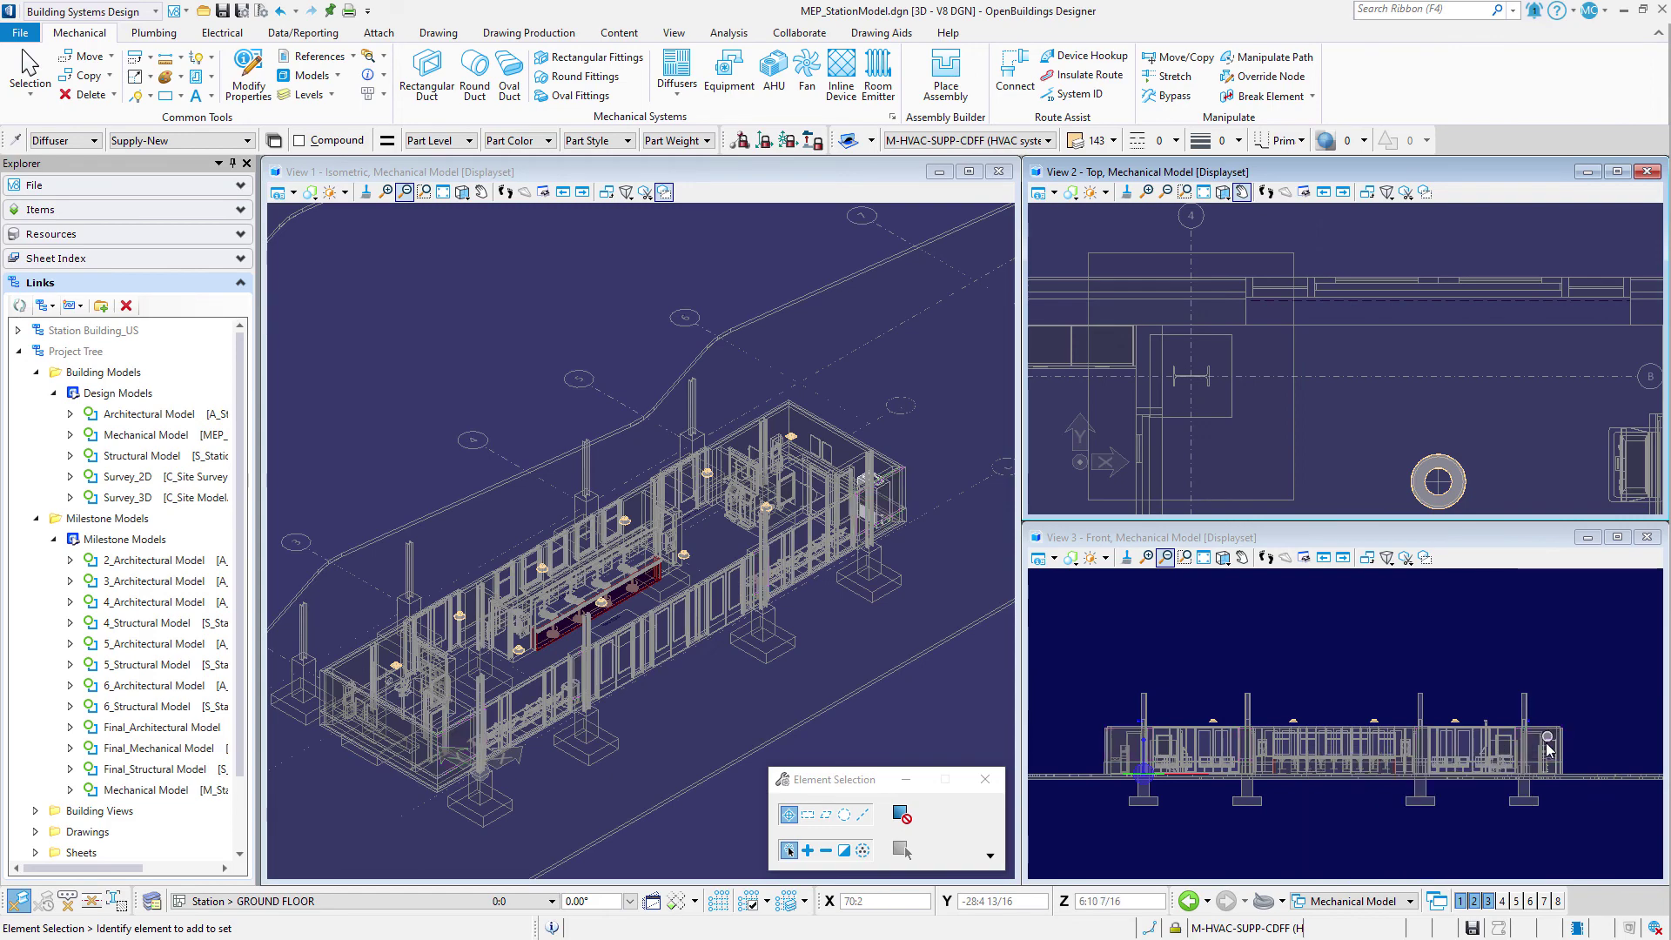